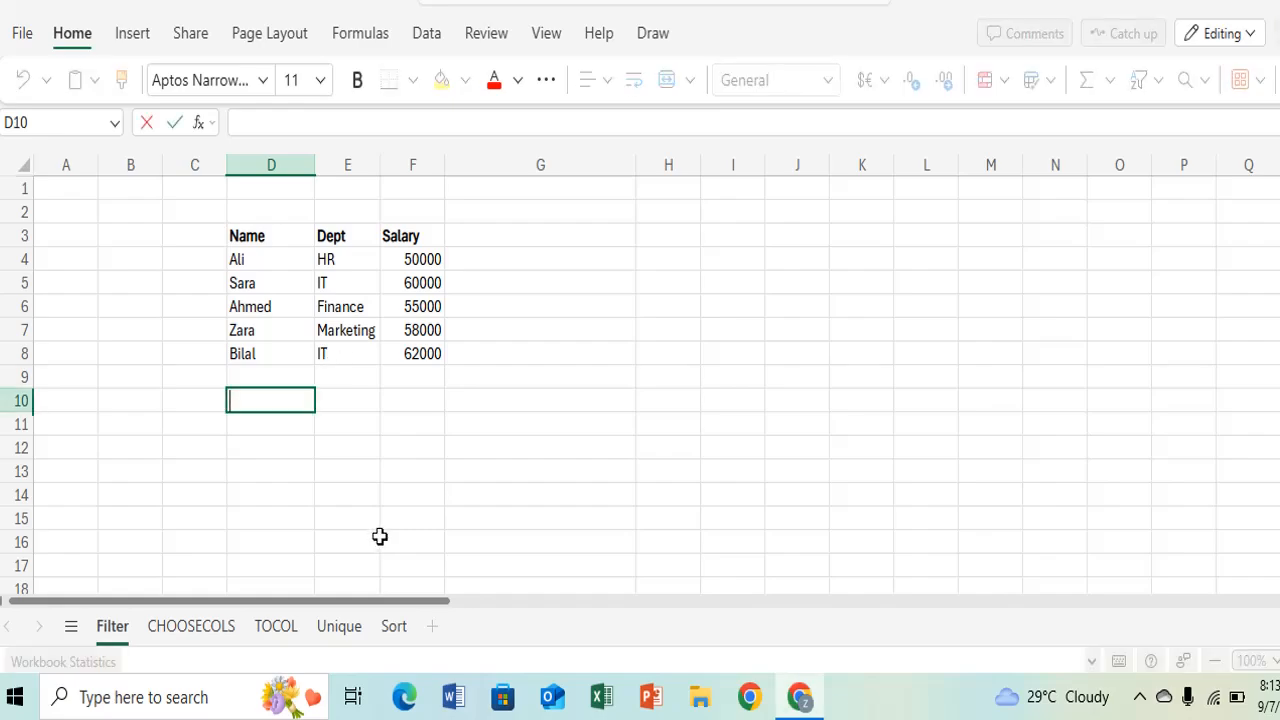
Step: Enter =FILTER(D4:F8,E4:E8="IT") in cell D10 to extract the full rows of the IT department
text(=FILTER)
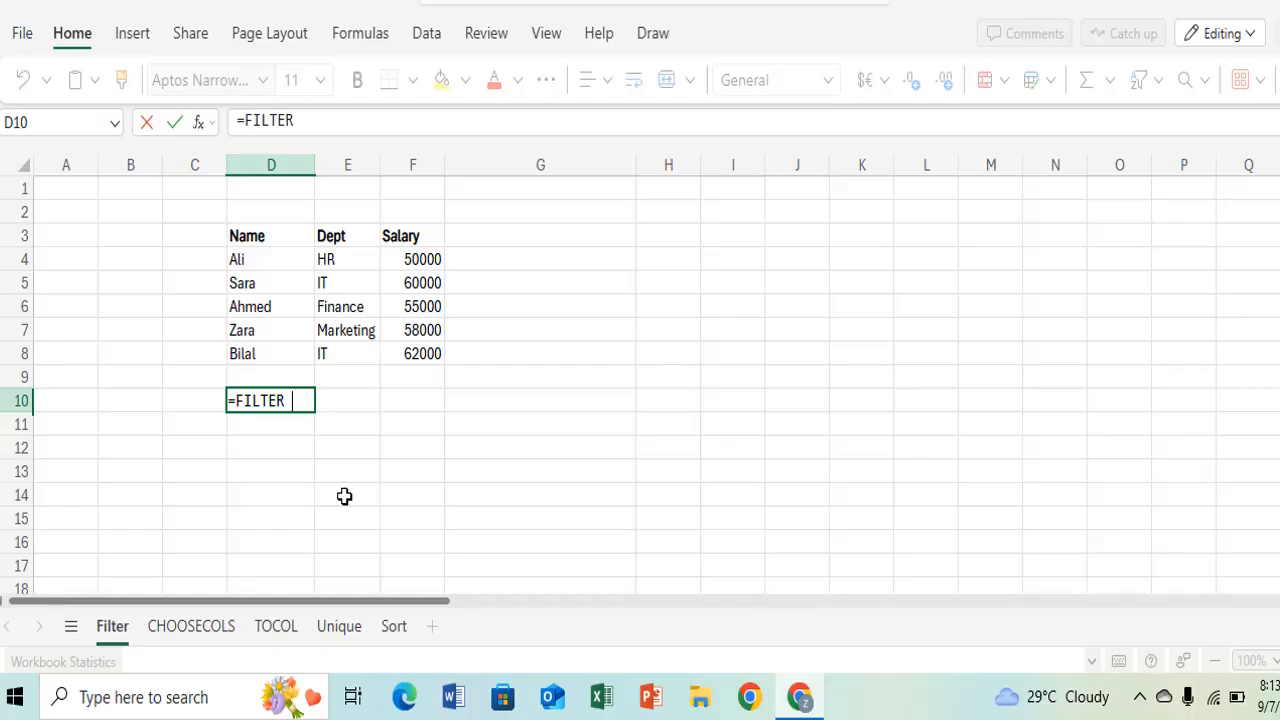
text(()
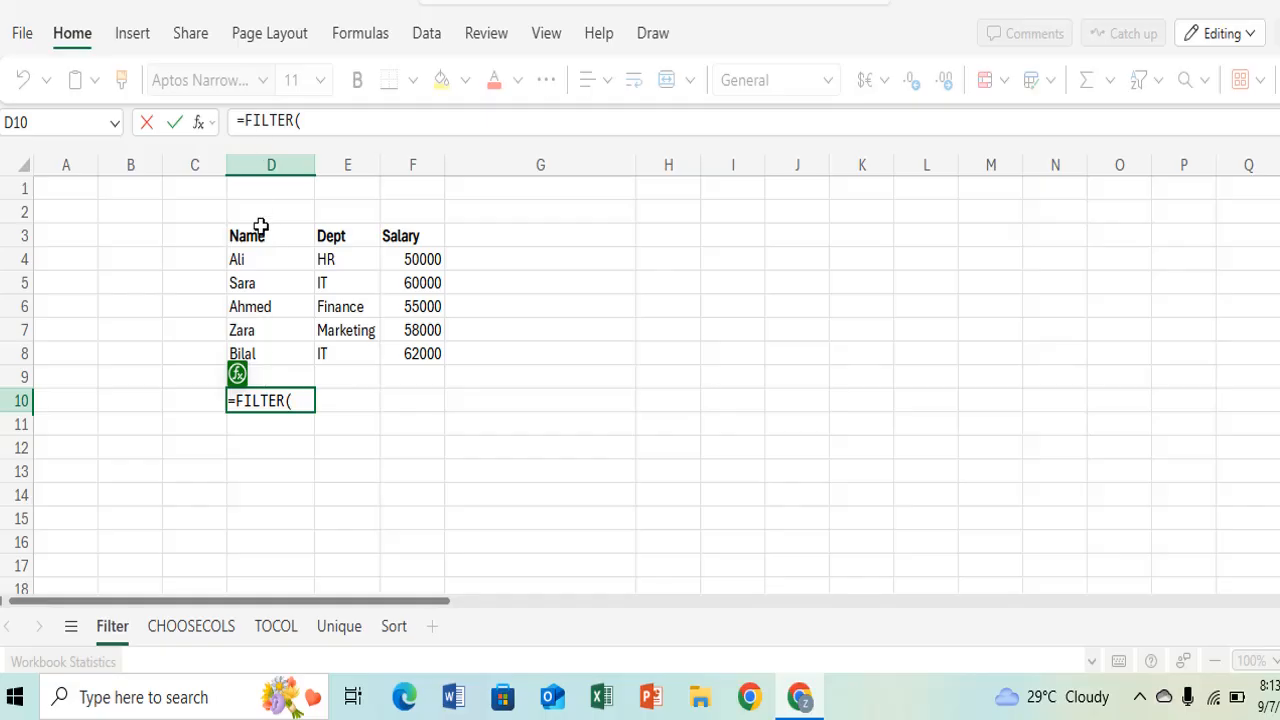
drag(260, 256, 402, 357)
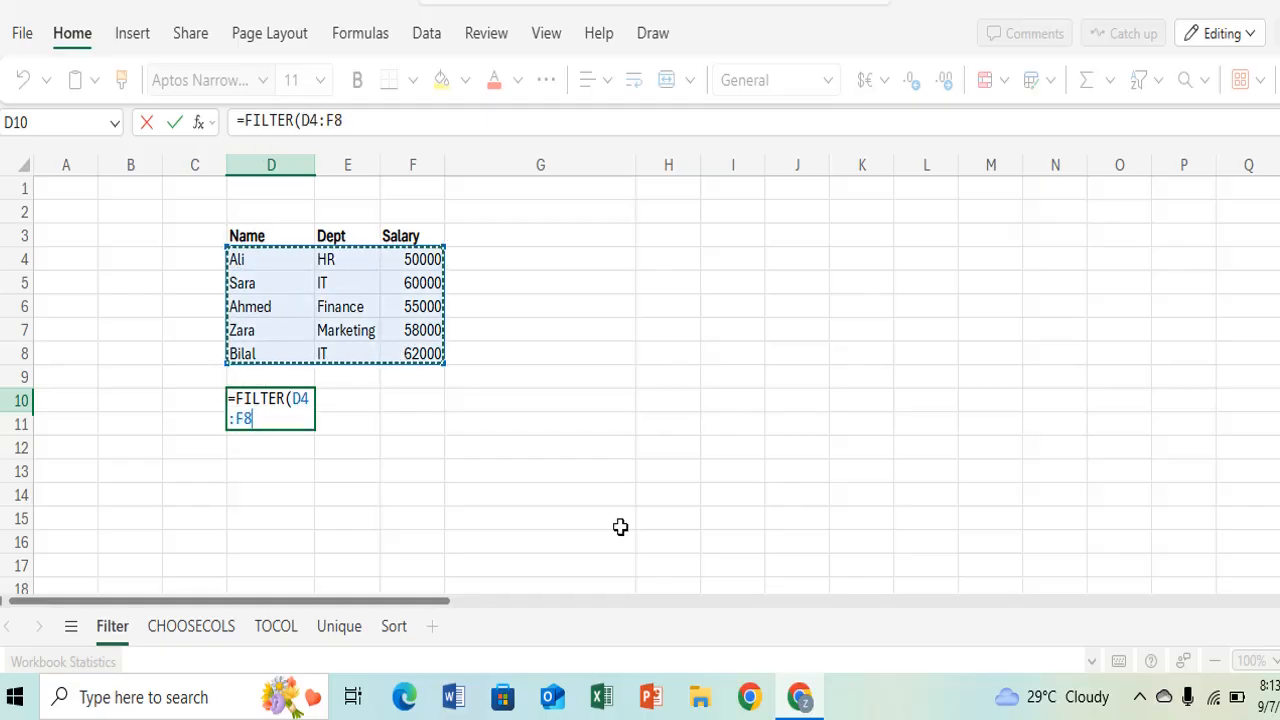
text(,)
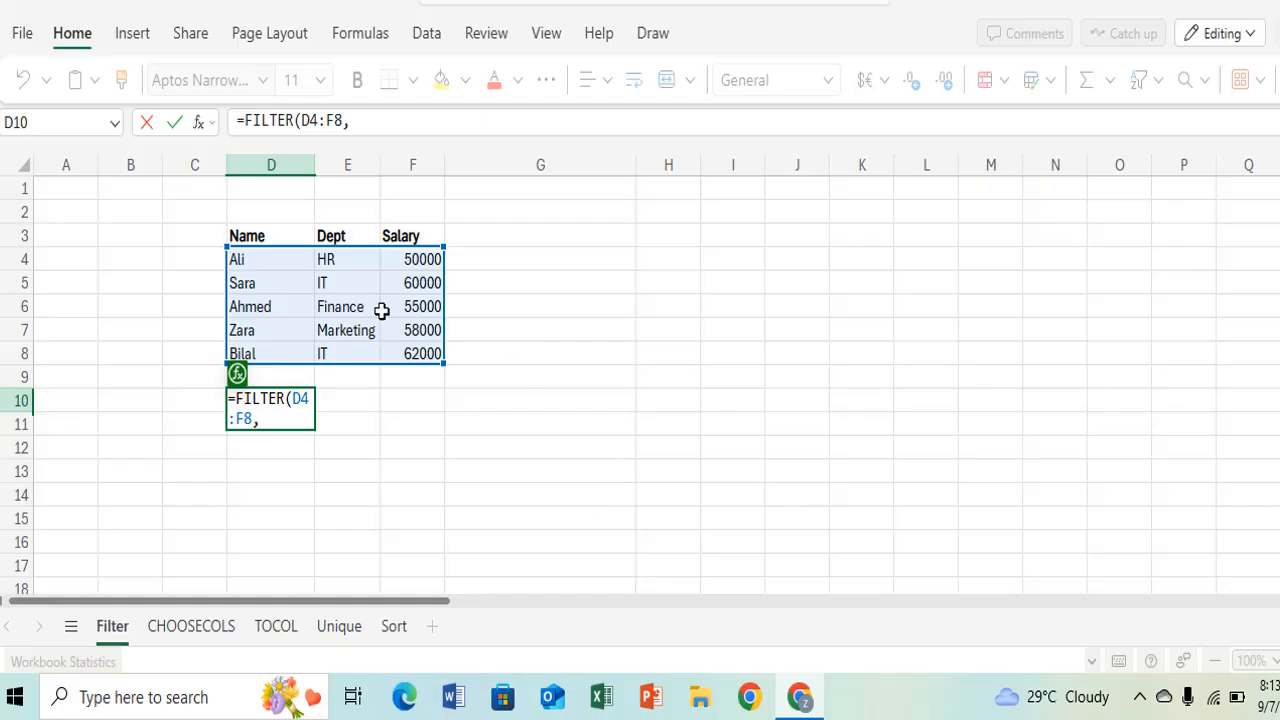
click(354, 254)
drag(354, 254, 351, 346)
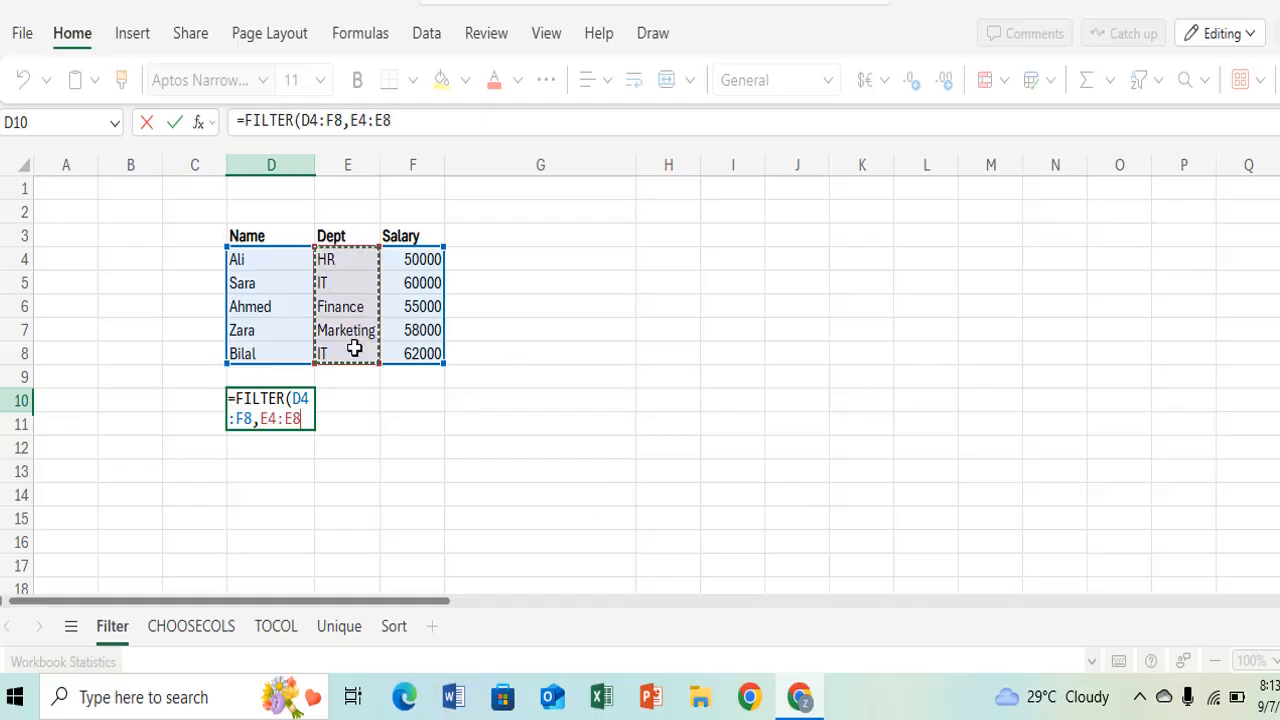
text(=)
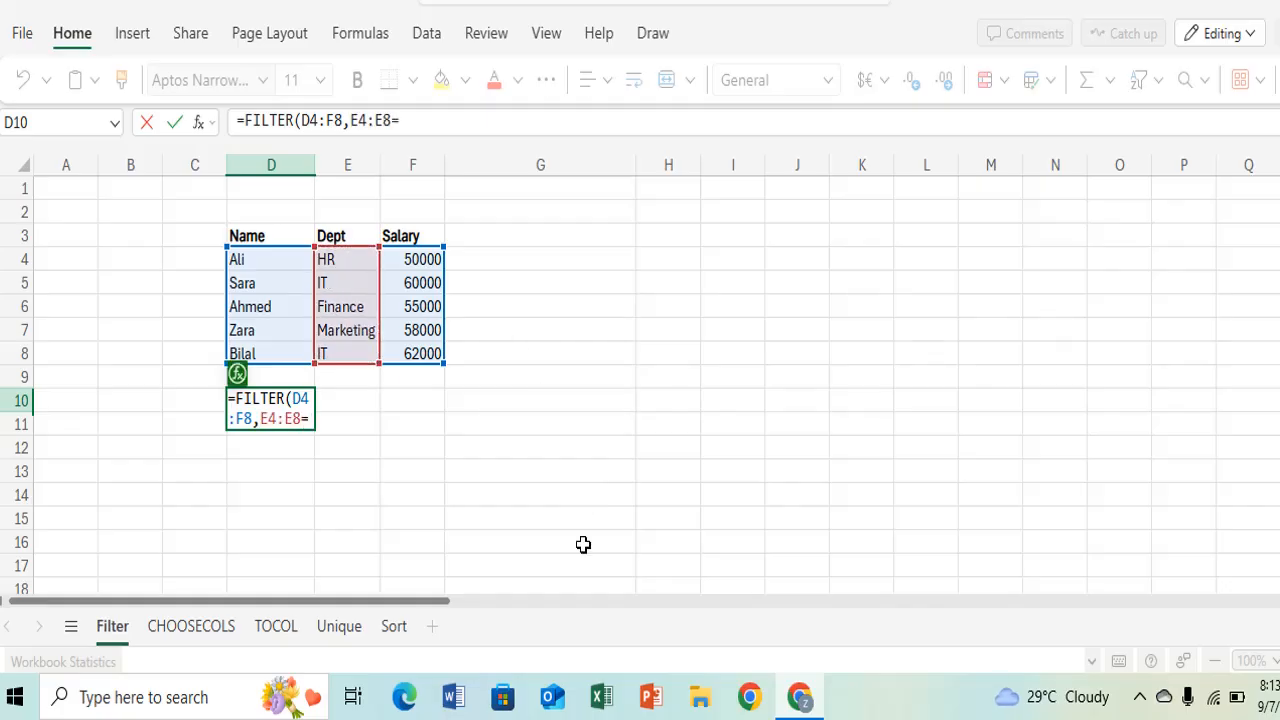
text(")
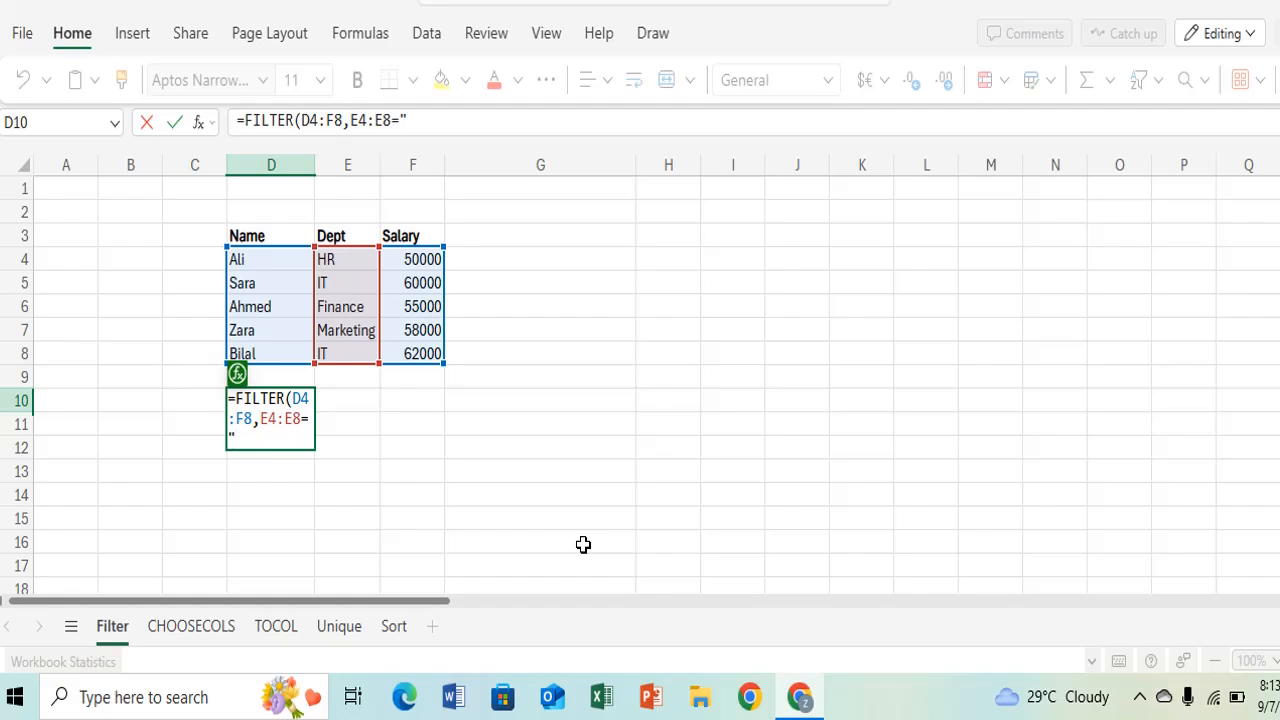
text(IT"))
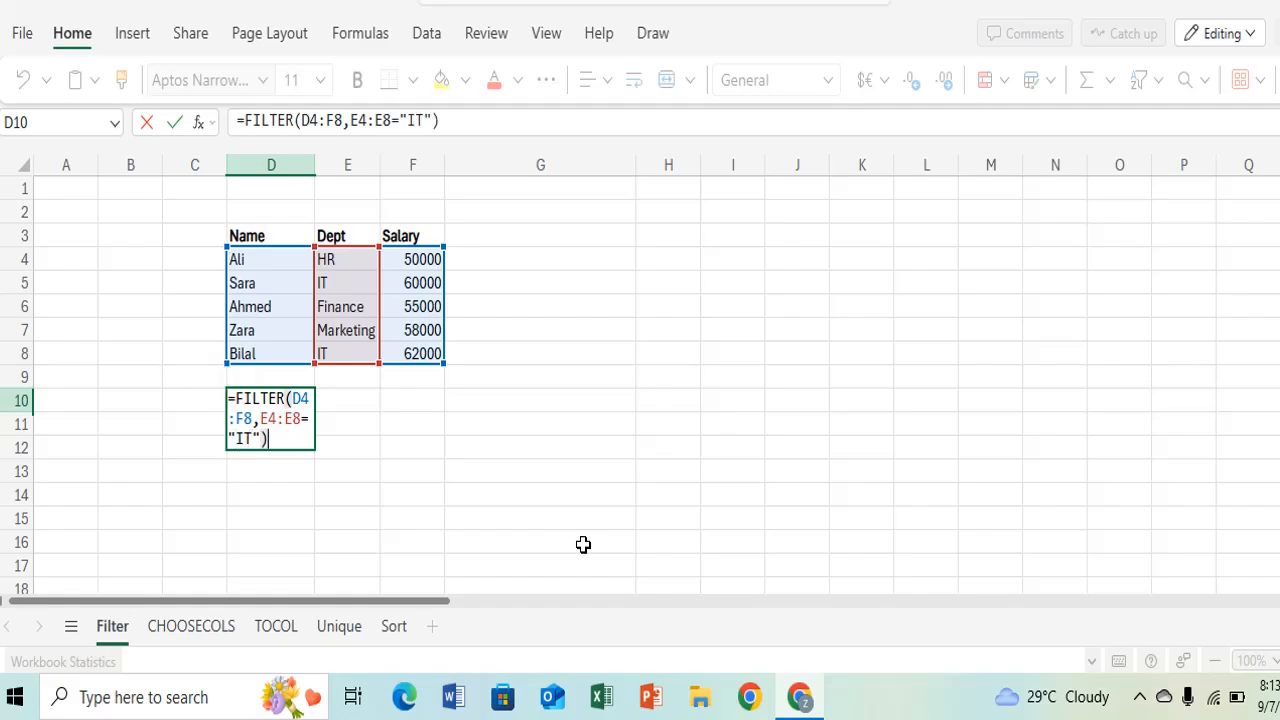
key(Return)
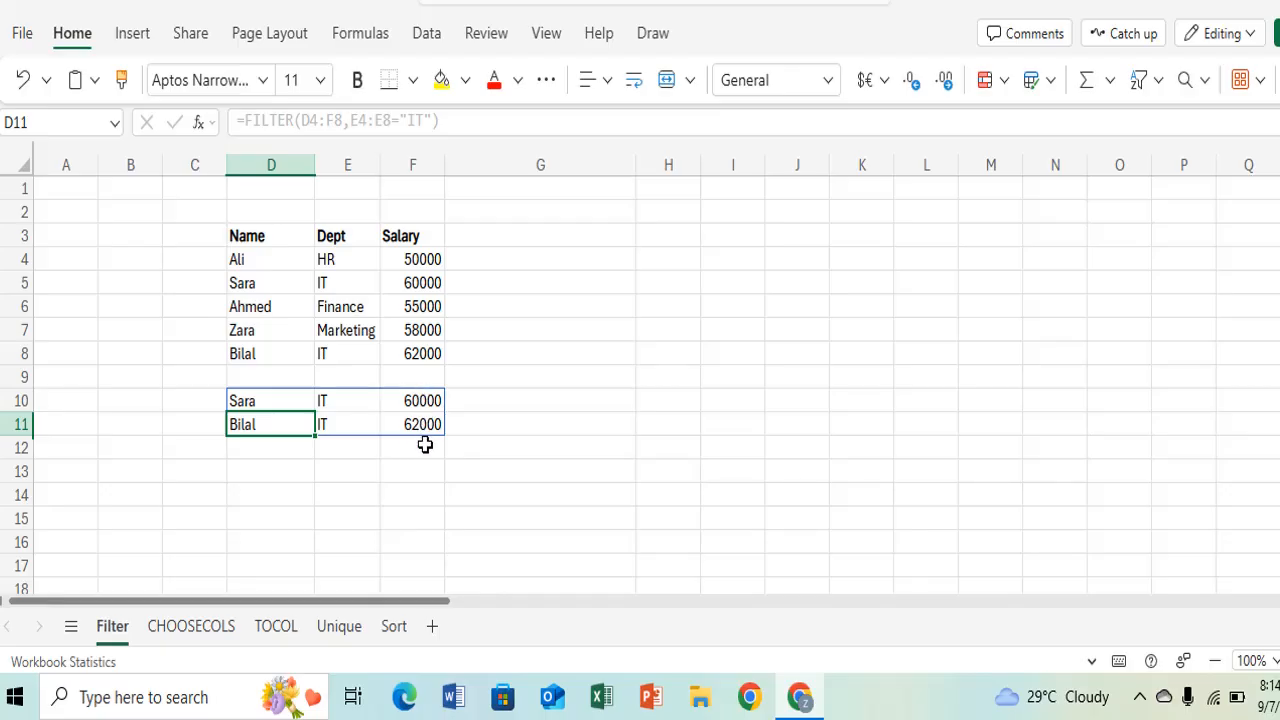
Step: Enter =FILTER(D4:E8,E4:E8="IT") in cell D13 to extract only the Name and Dept columns for IT
key(Down)
key(Down)
text(=FI)
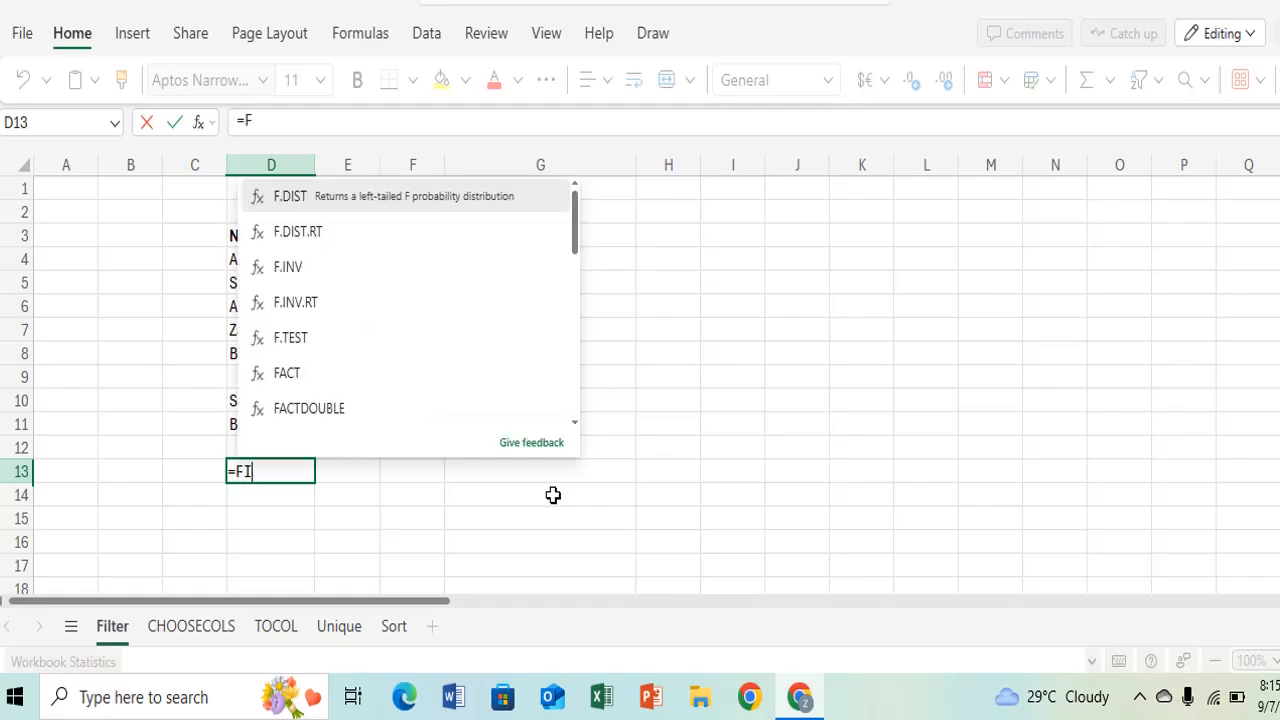
text(LTER()
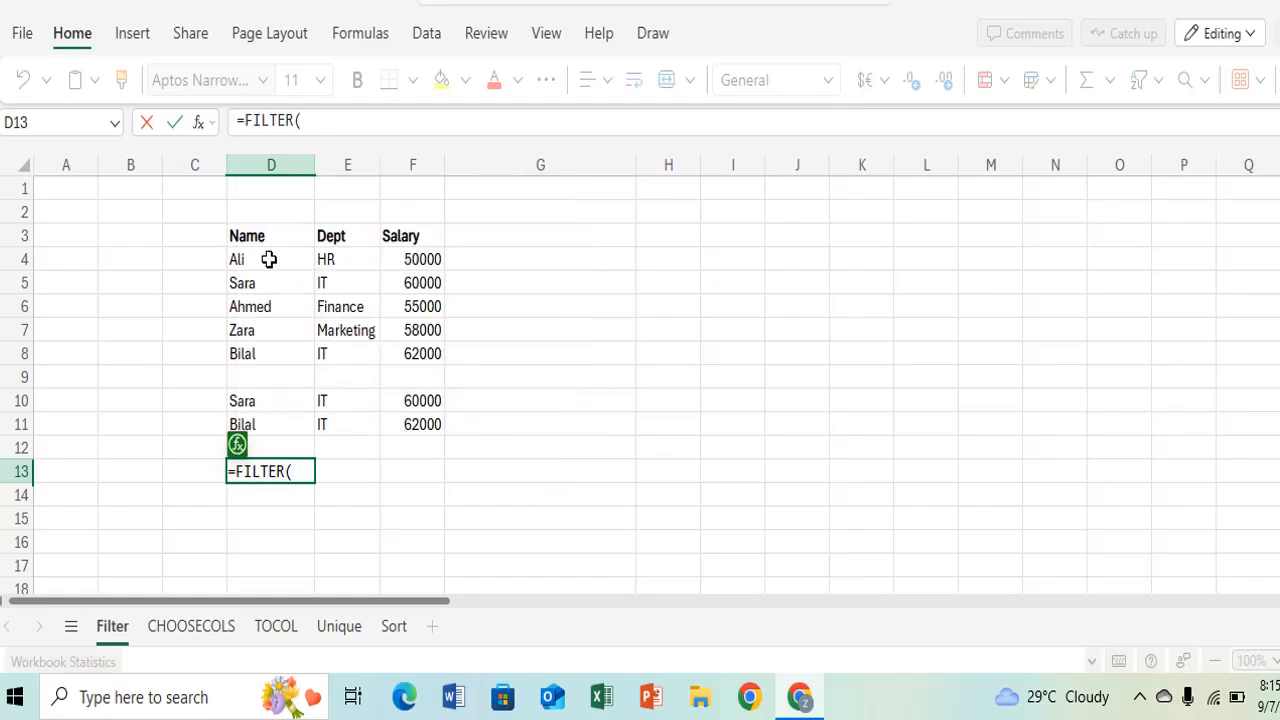
drag(269, 259, 343, 349)
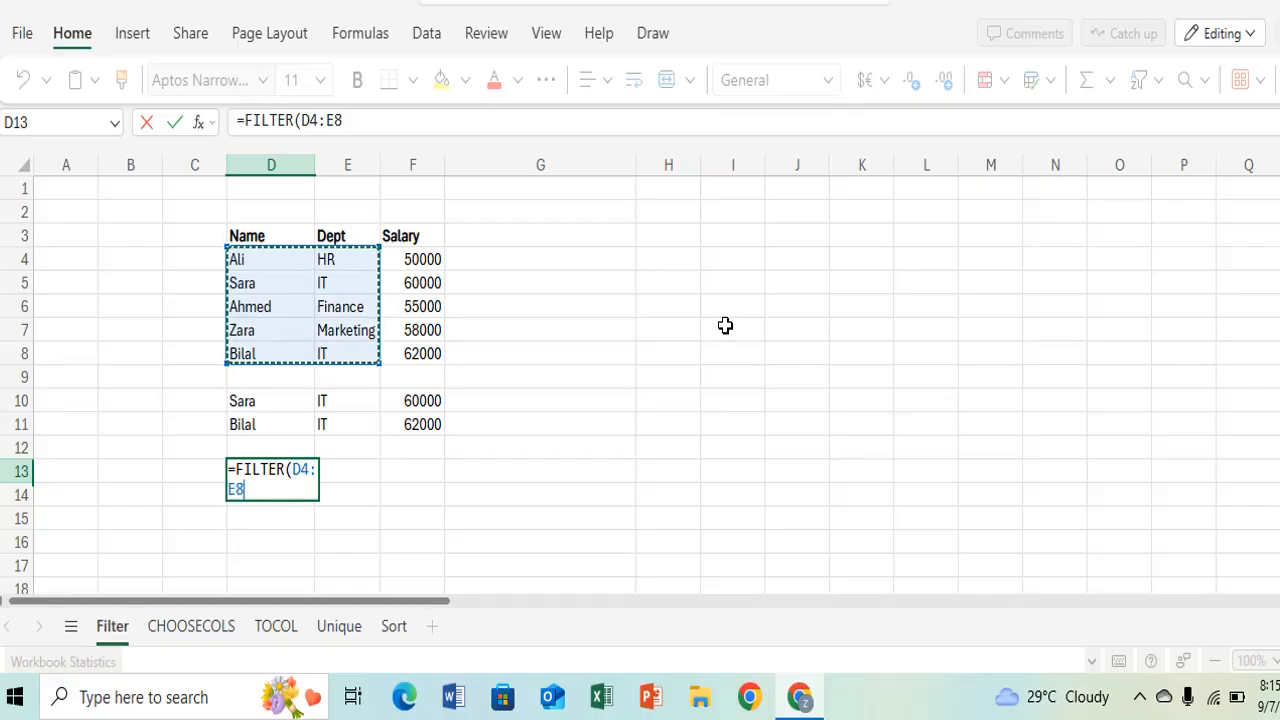
text(,)
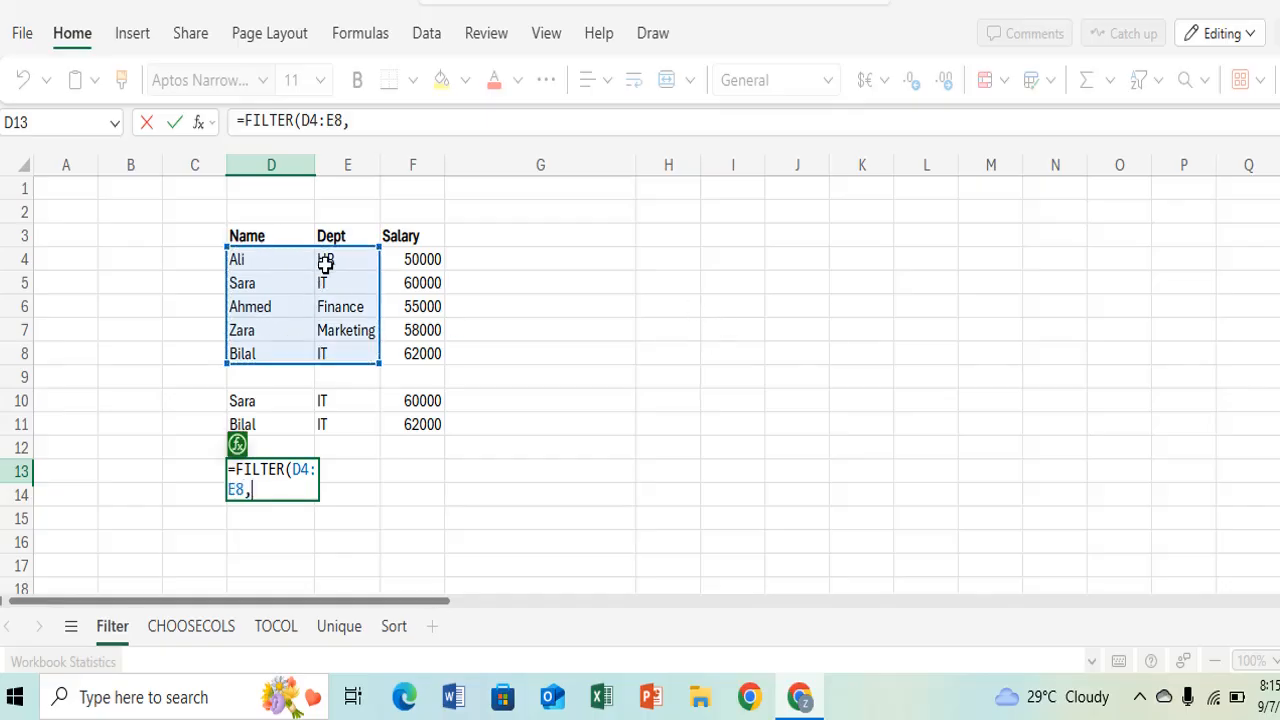
drag(325, 263, 334, 349)
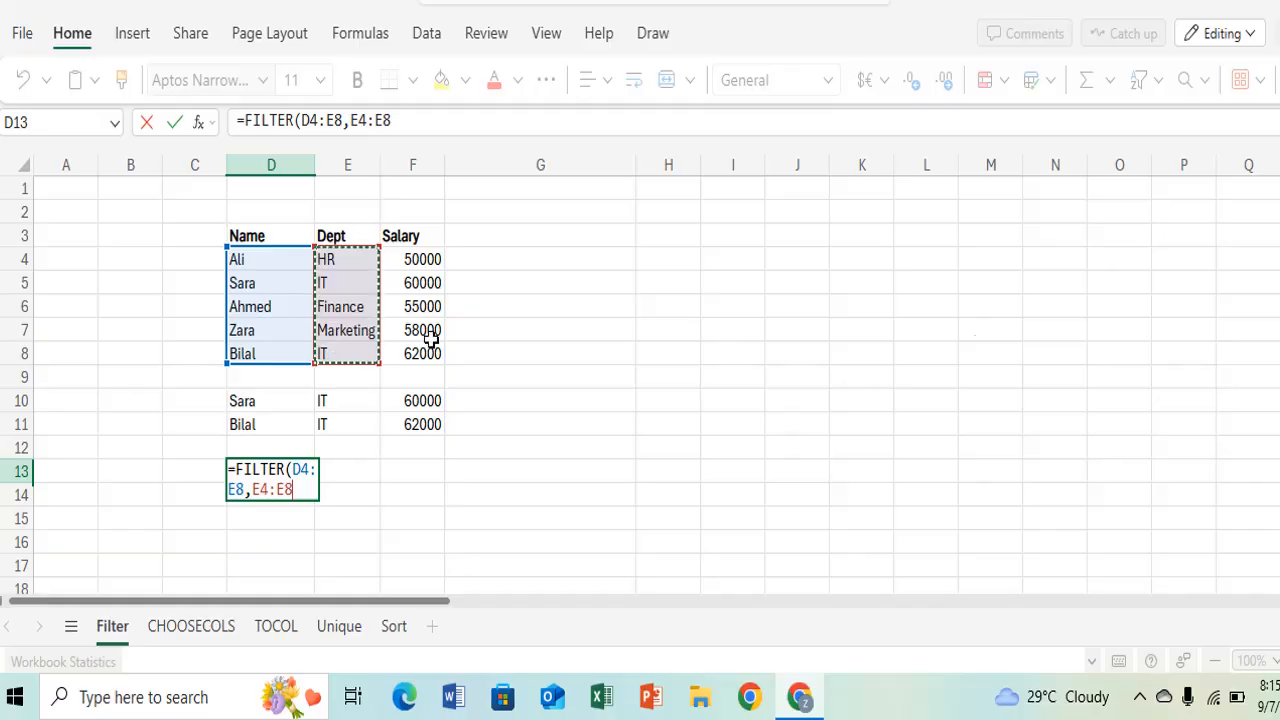
text(=")
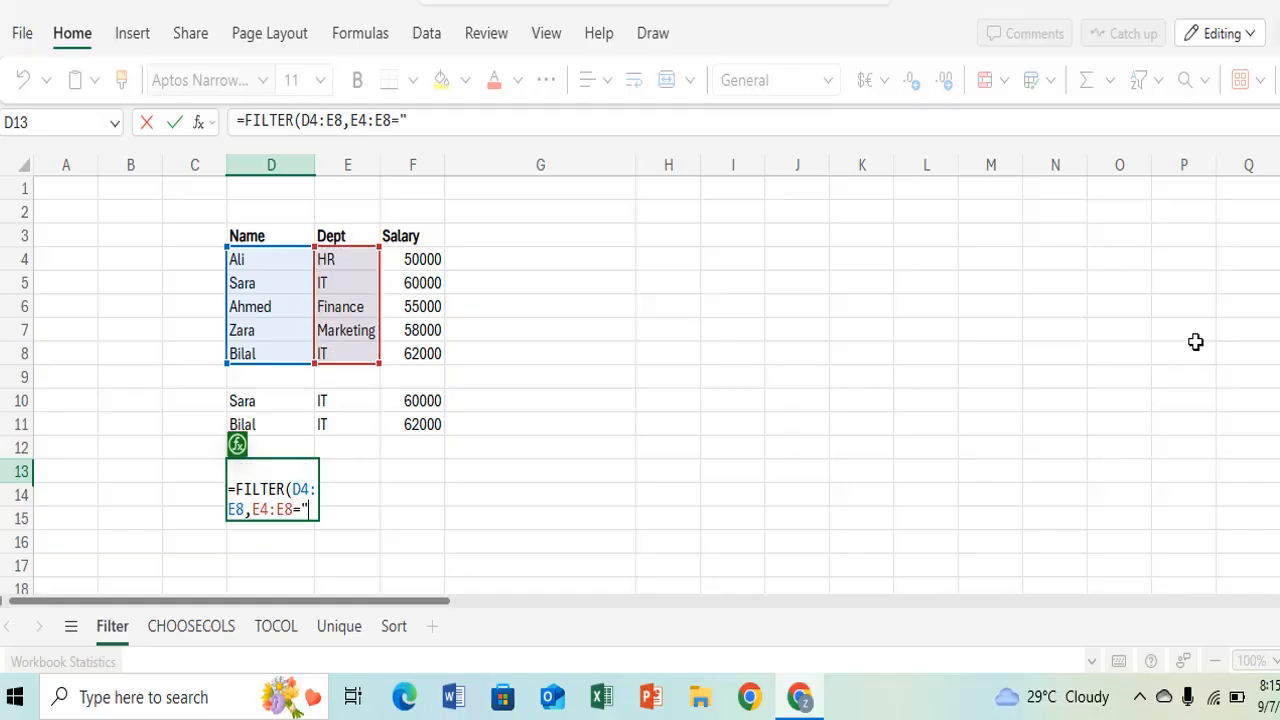
text(IT"))
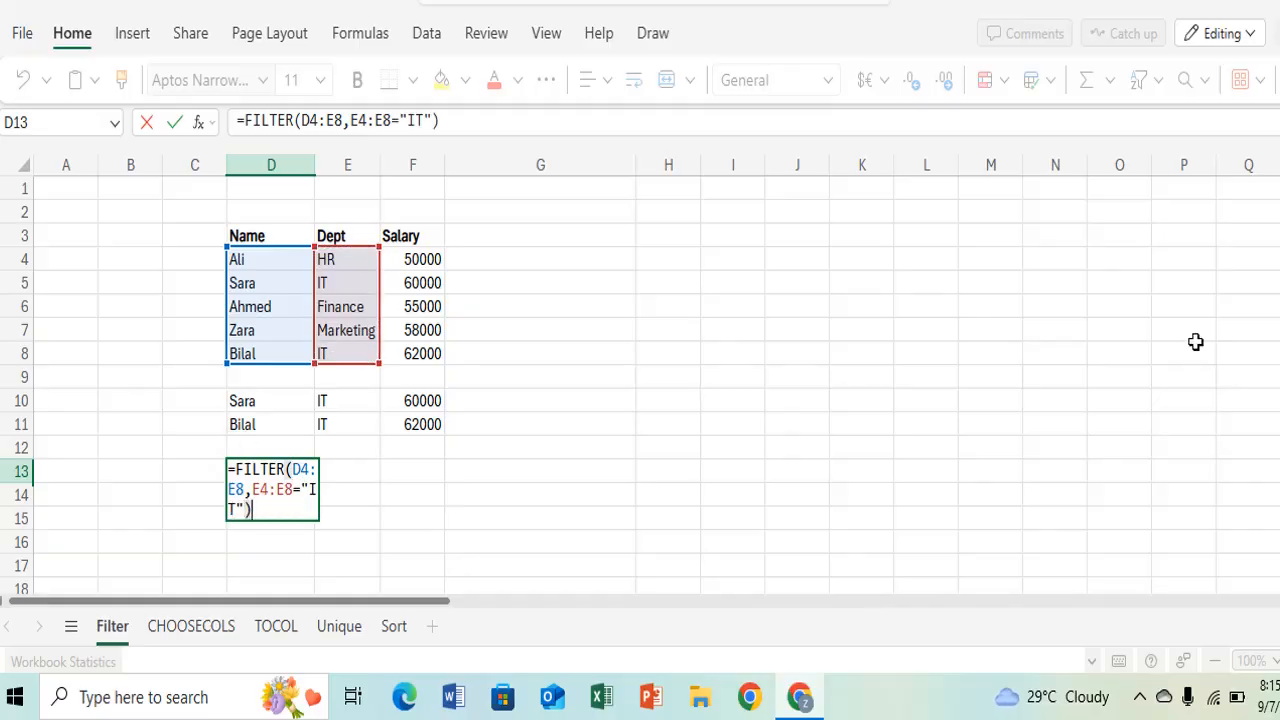
key(Return)
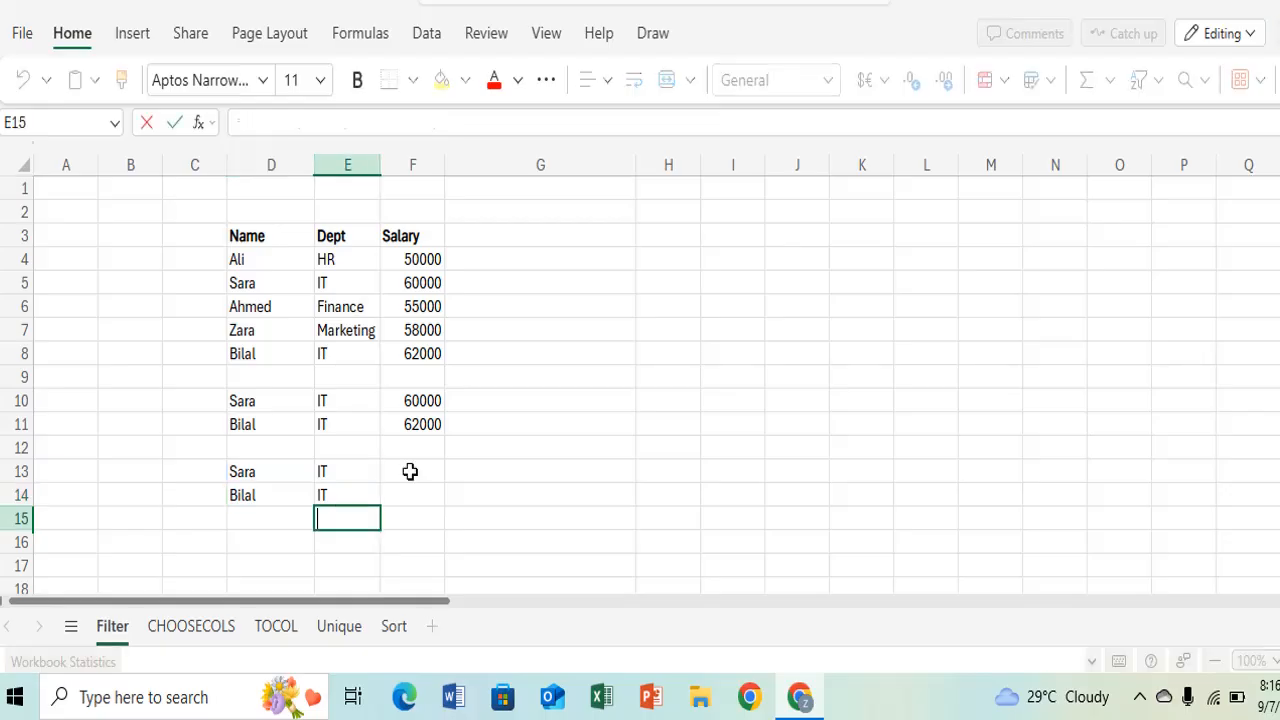
Step: Undo both FILTER formulas below the salary table
click(409, 486)
click(410, 476)
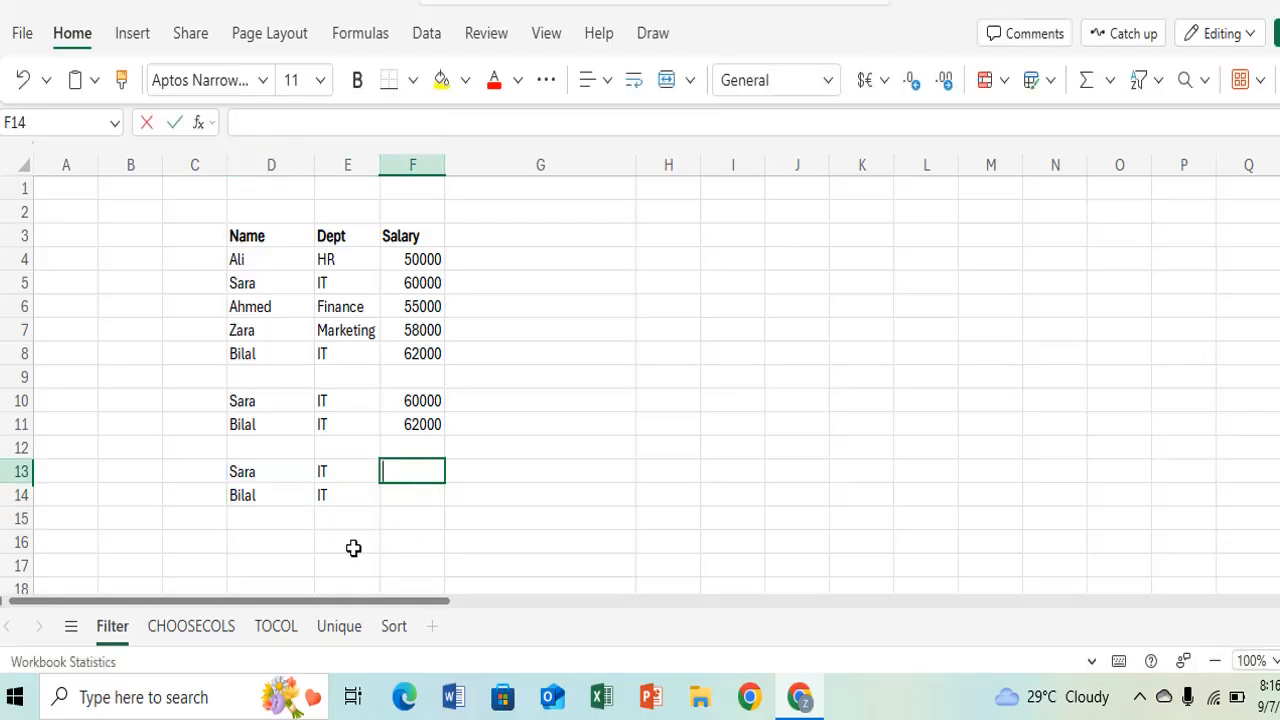
click(403, 543)
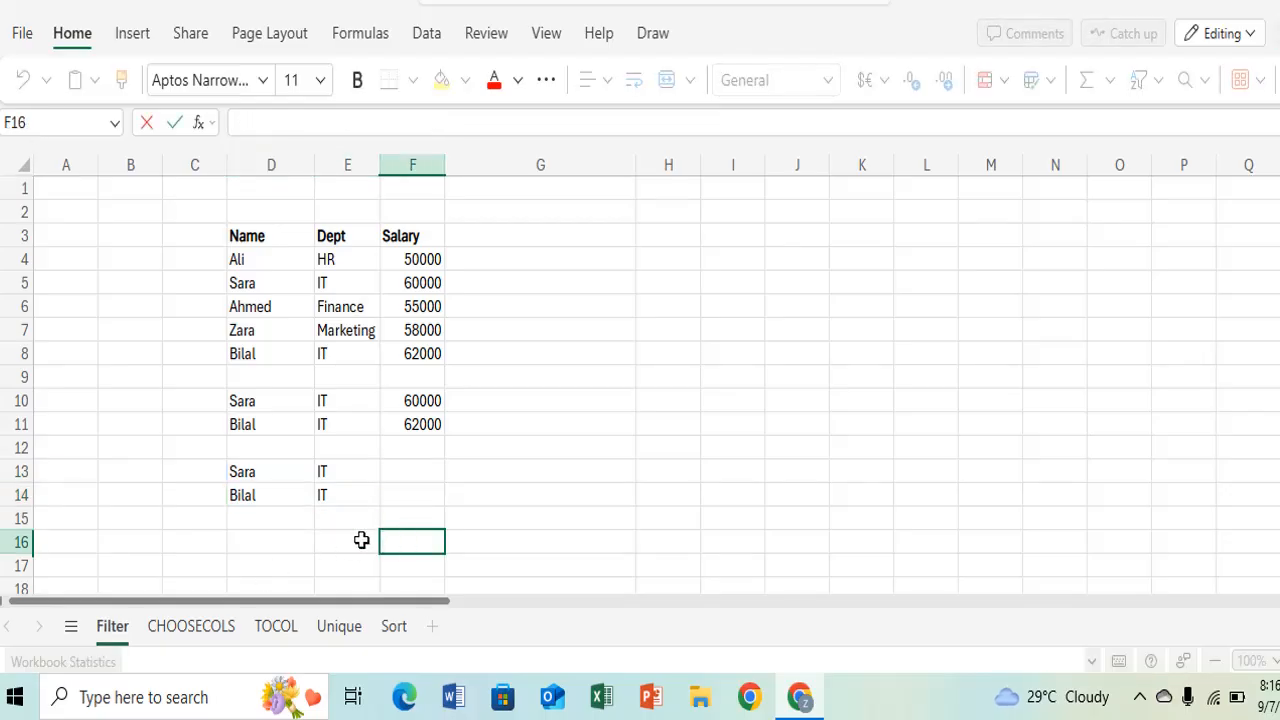
key(ctrl+z)
key(ctrl+z)
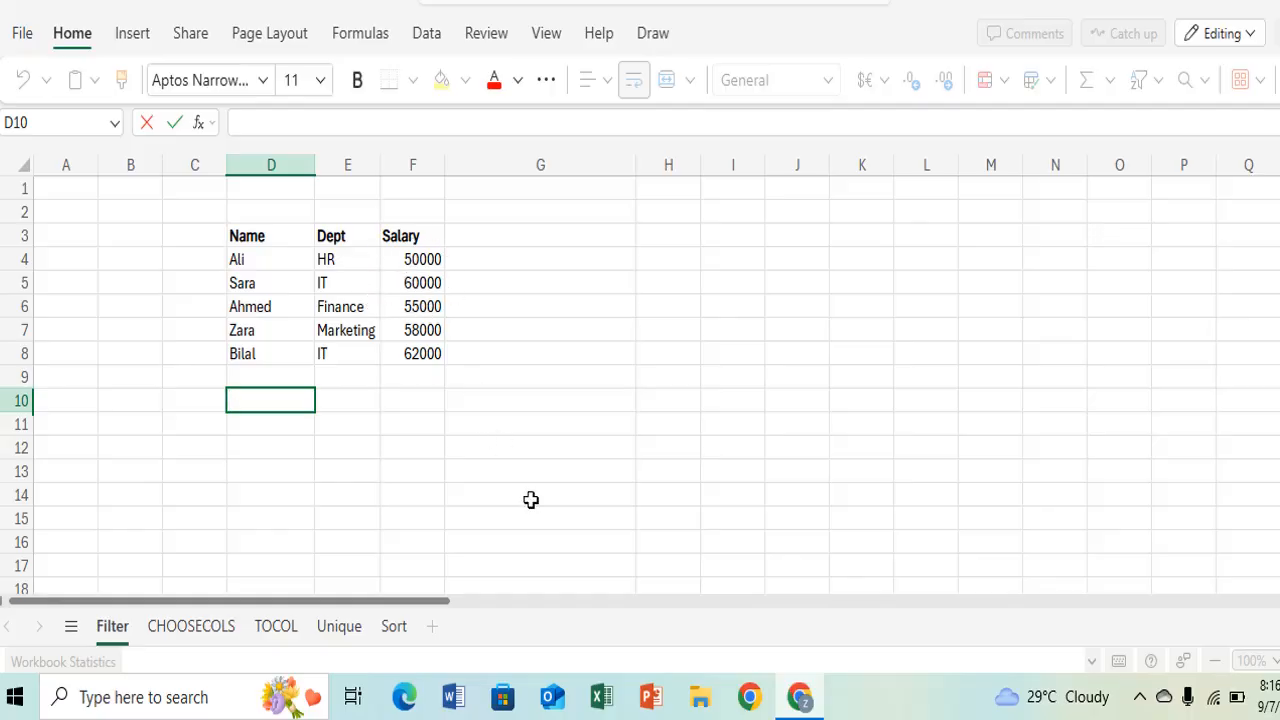
Step: Begin a FILTER formula in cell D10 over D4:F8 with the condition E4:E8="IT", leaving it open for editing
text(=FILTER)
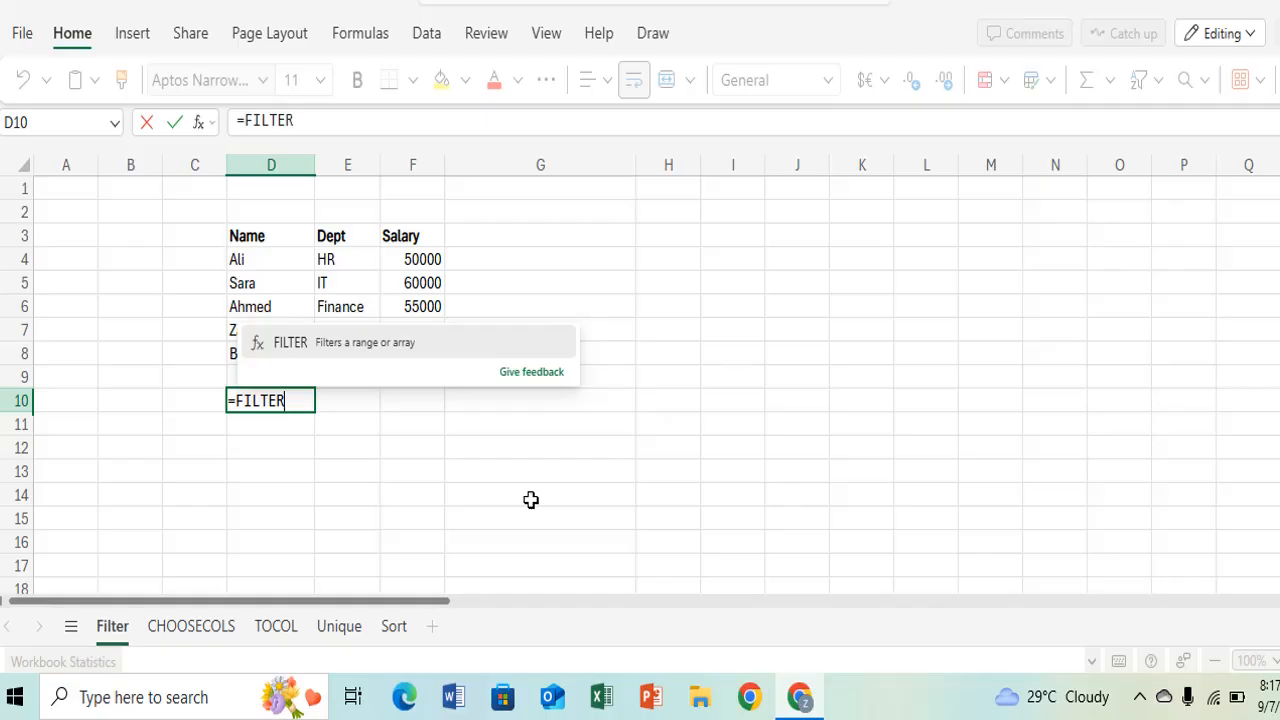
text(()
drag(257, 252, 409, 358)
text(,)
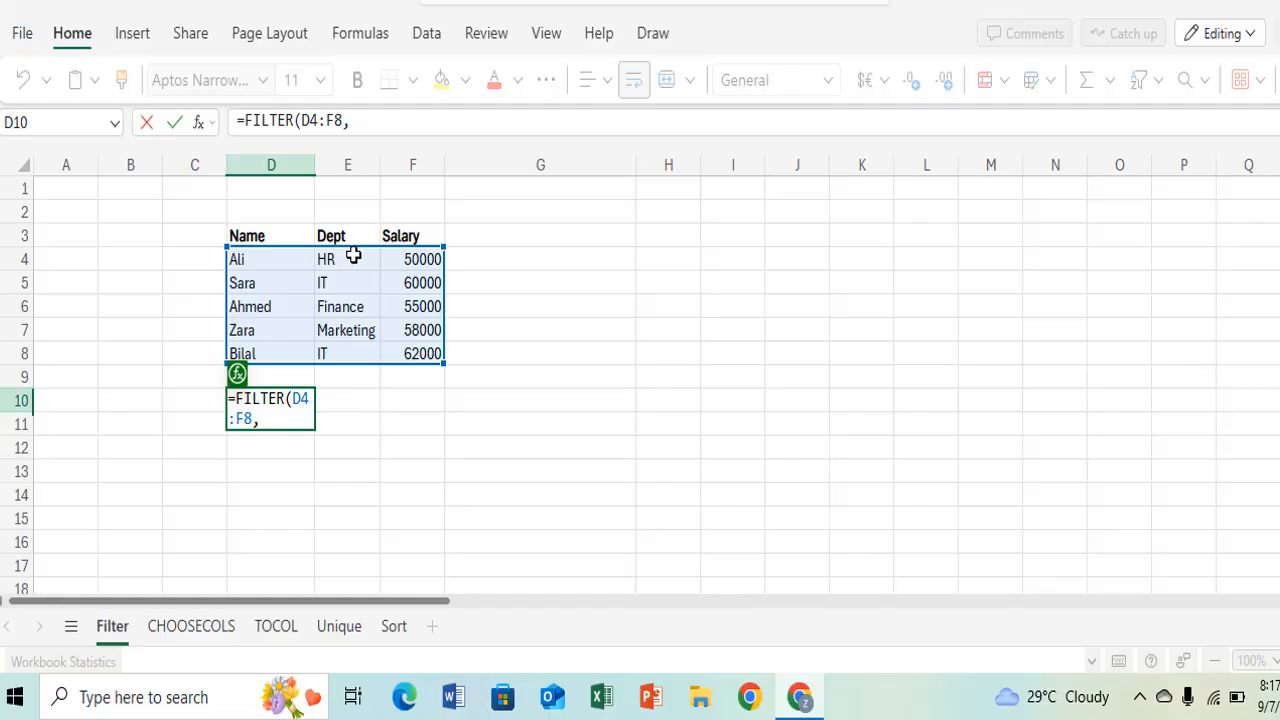
drag(353, 256, 348, 352)
text(=)
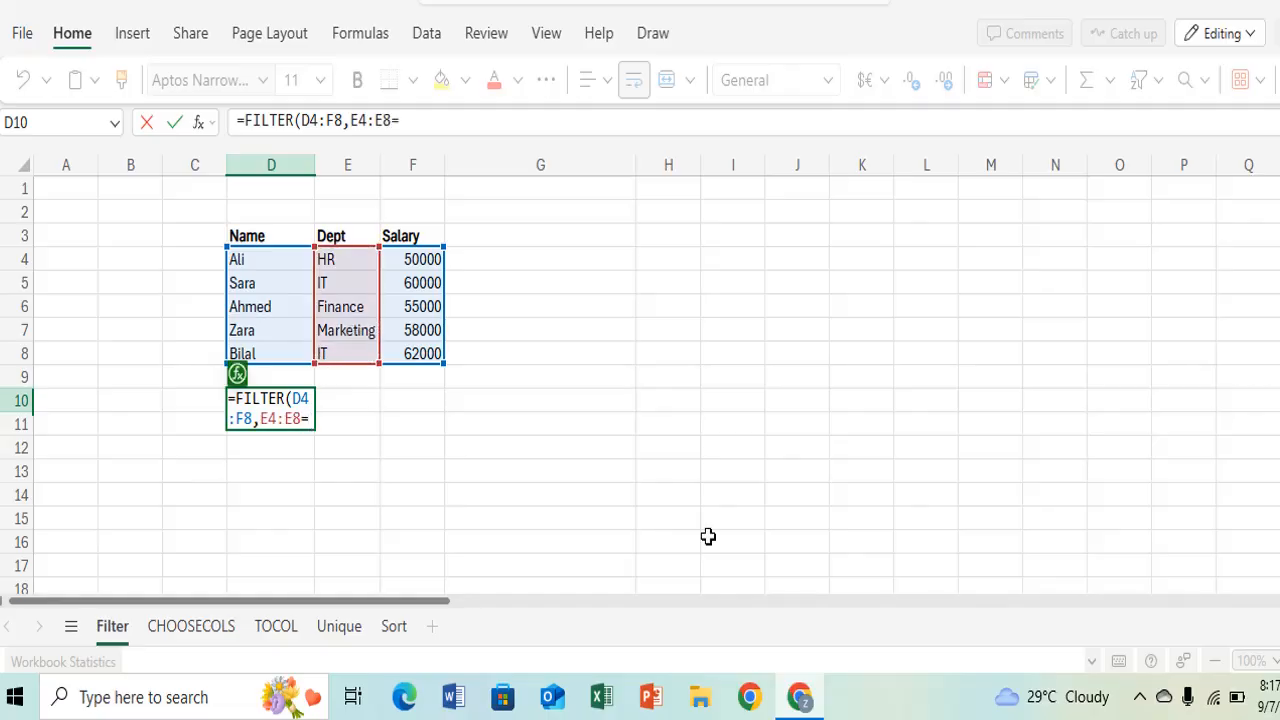
text("IT")
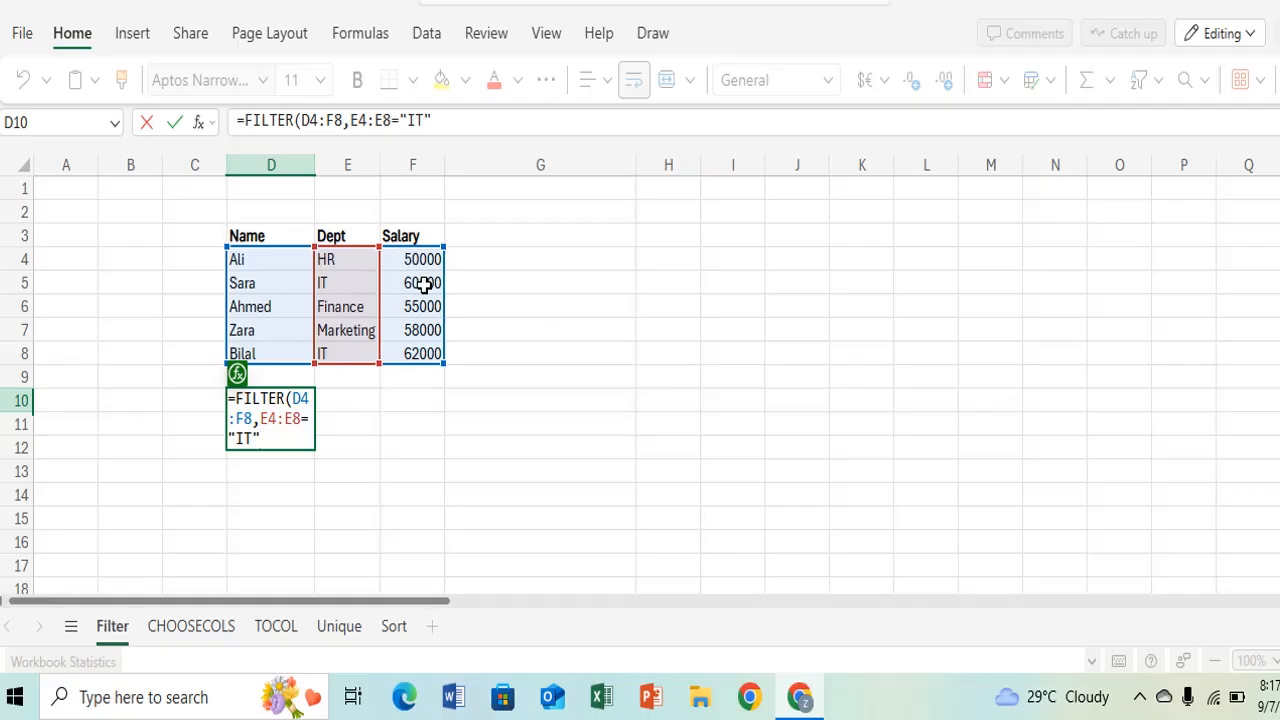
Step: Enclose the E4:E8="IT" condition in parentheses and append the multiplication operator for a second condition
click(352, 126)
text(()
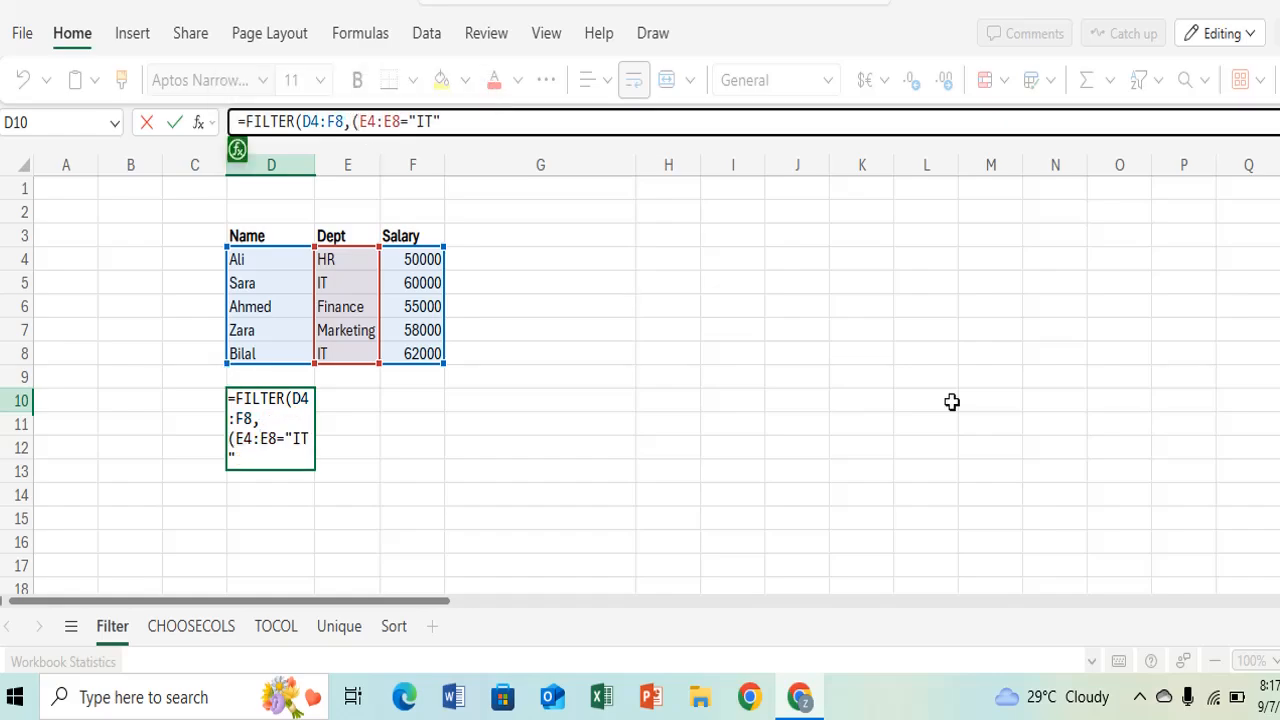
click(466, 123)
text()*)
Step: Add the salary condition (F4:F8>60000) to the FILTER formula in D10, close it and commit the formula
text(()
drag(397, 258, 395, 347)
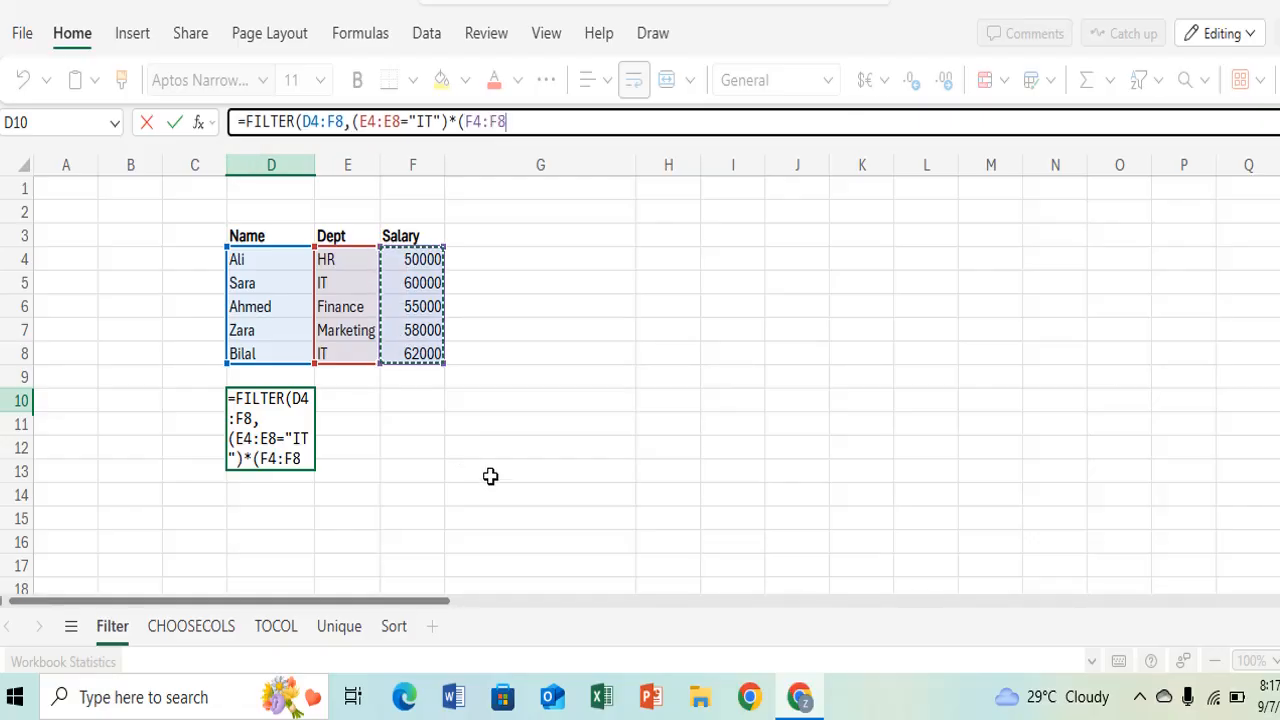
text(=)
key(BackSpace)
text(>)
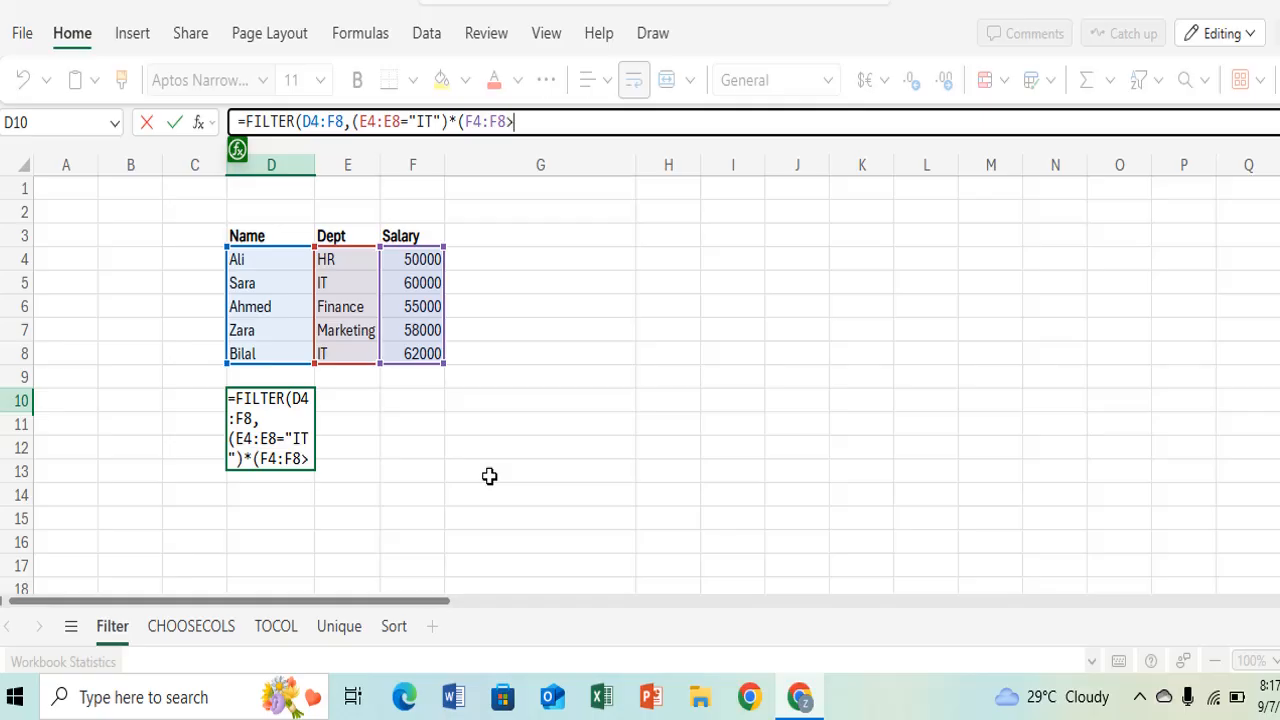
text(60000)
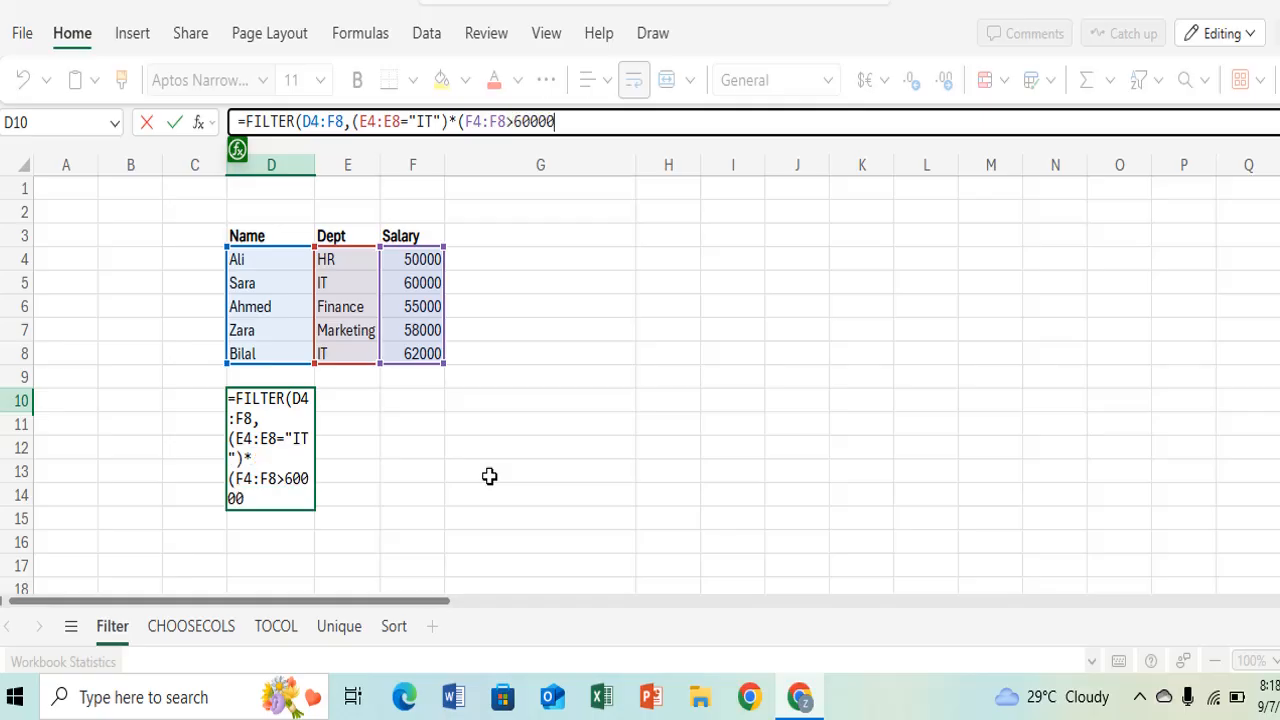
text()))
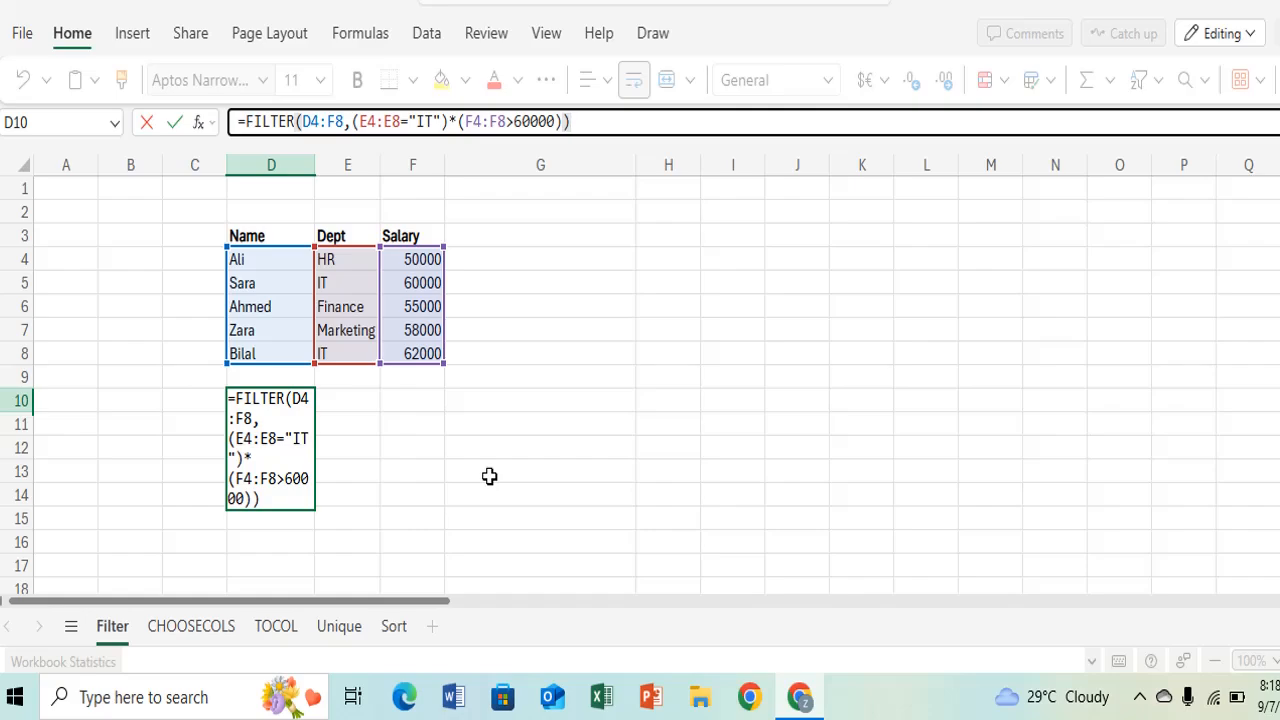
key(Return)
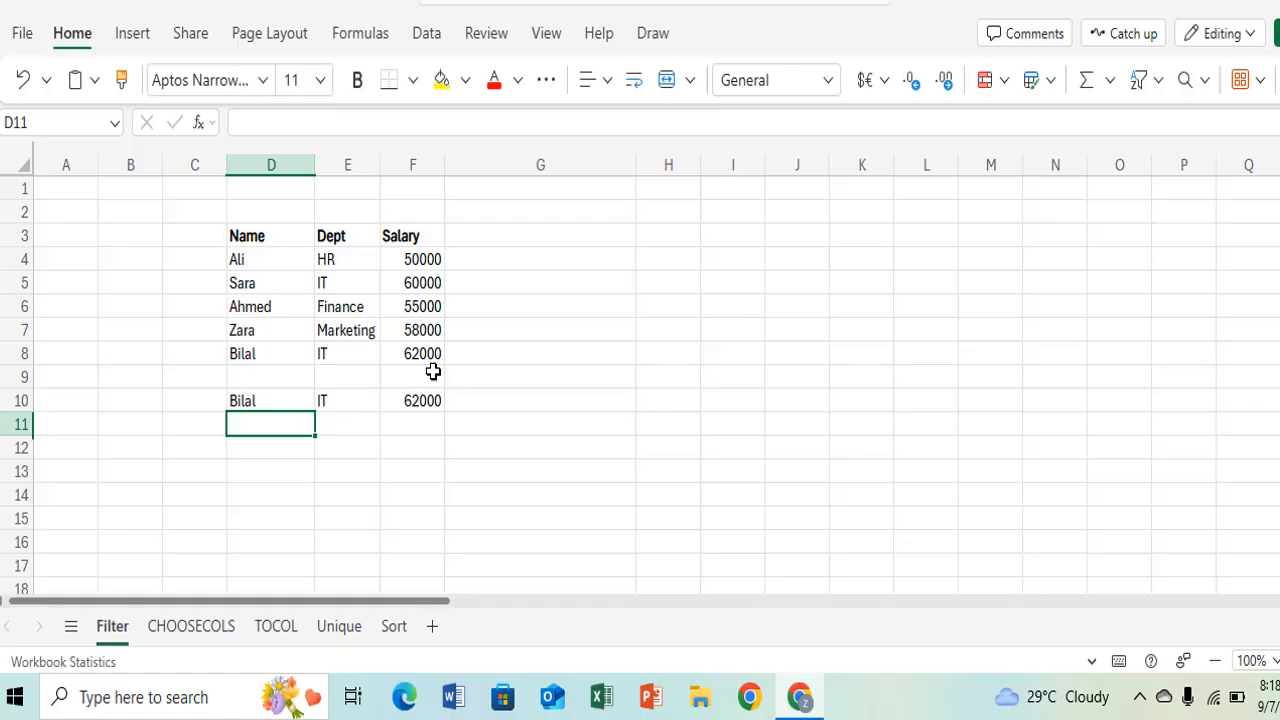
click(366, 472)
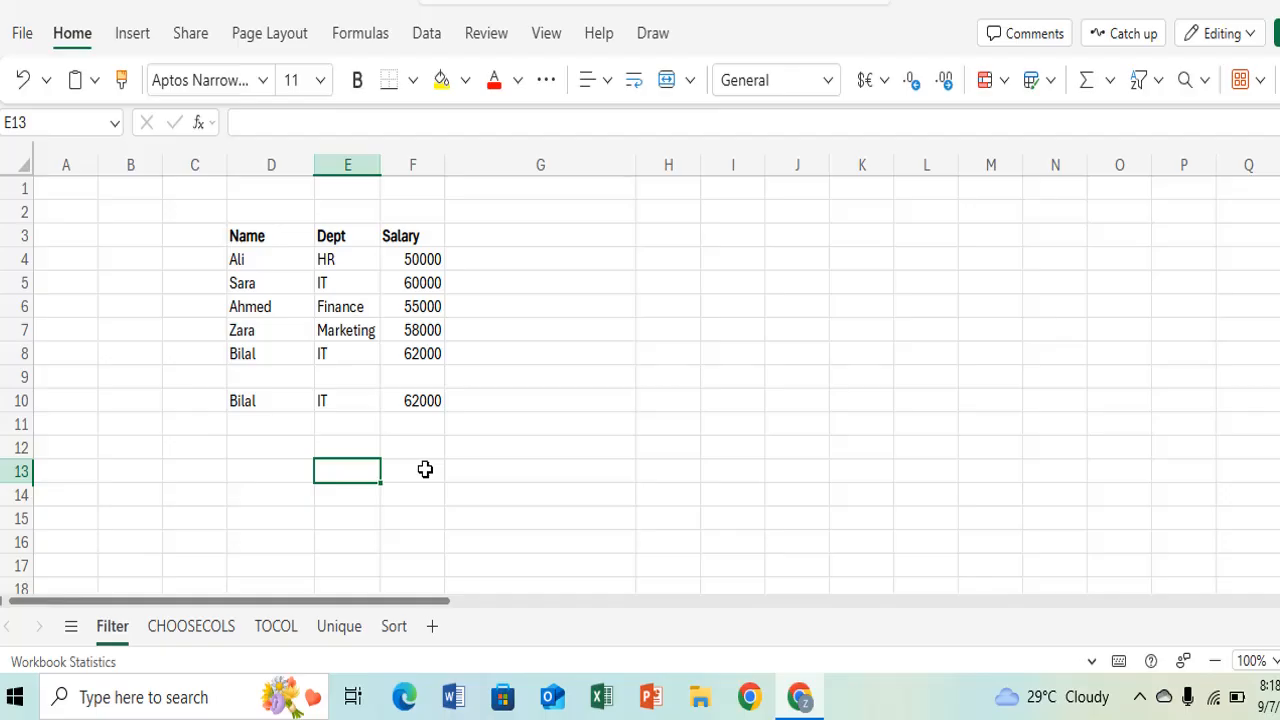
Step: On the CHOOSECOLS sheet, enter =CHOOSECOLS(D3:G9,{1,3}) in cell D11 to extract the Product and Sales columns
click(191, 626)
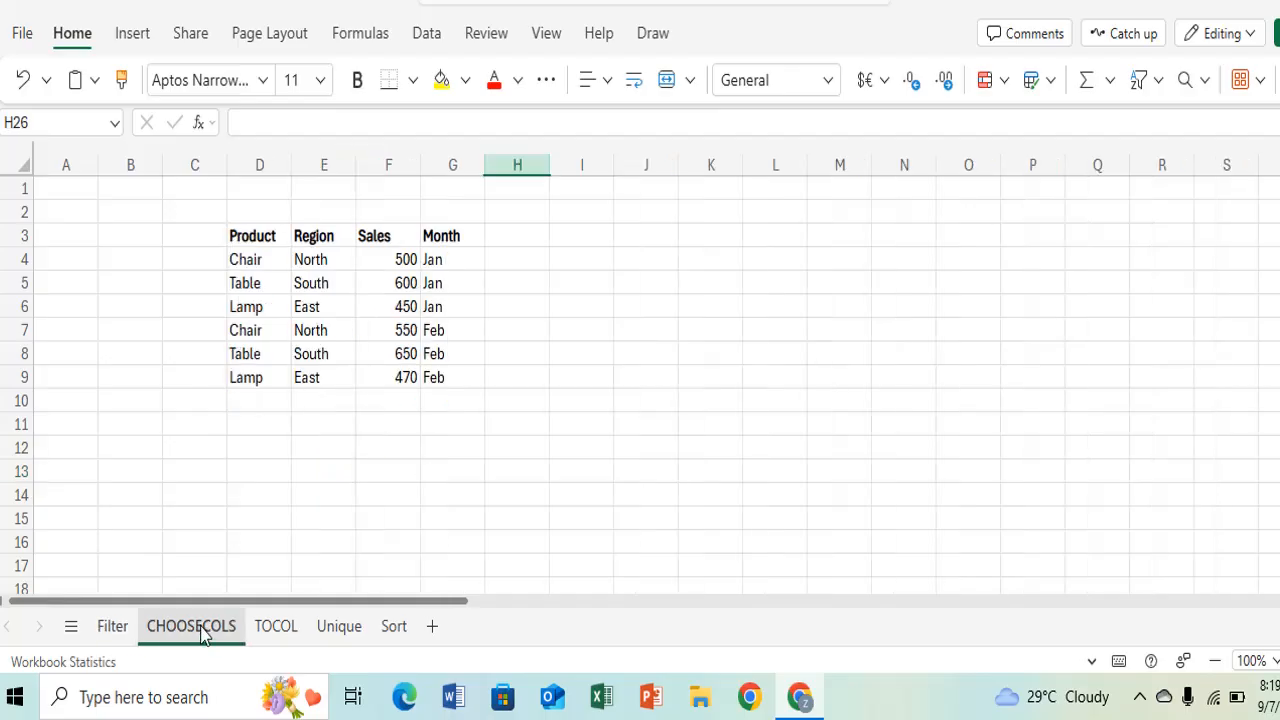
double_click(203, 630)
key(Escape)
double_click(263, 425)
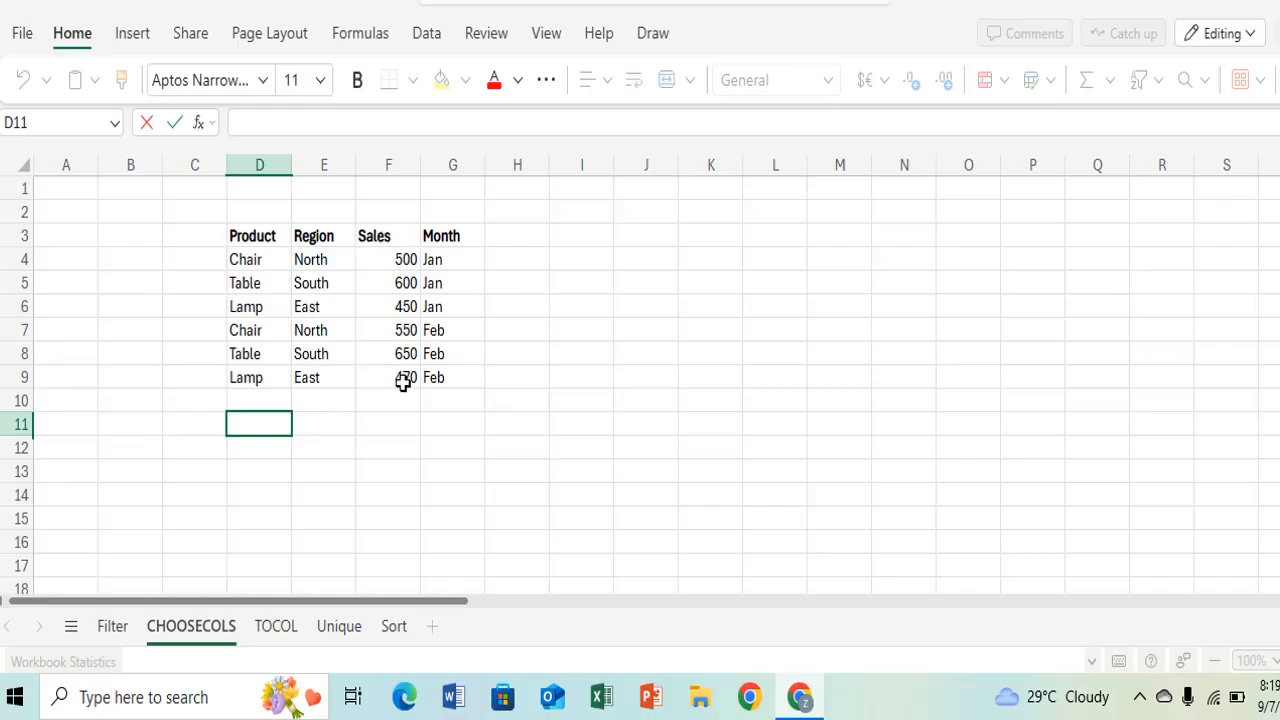
text(=CHOOSECO)
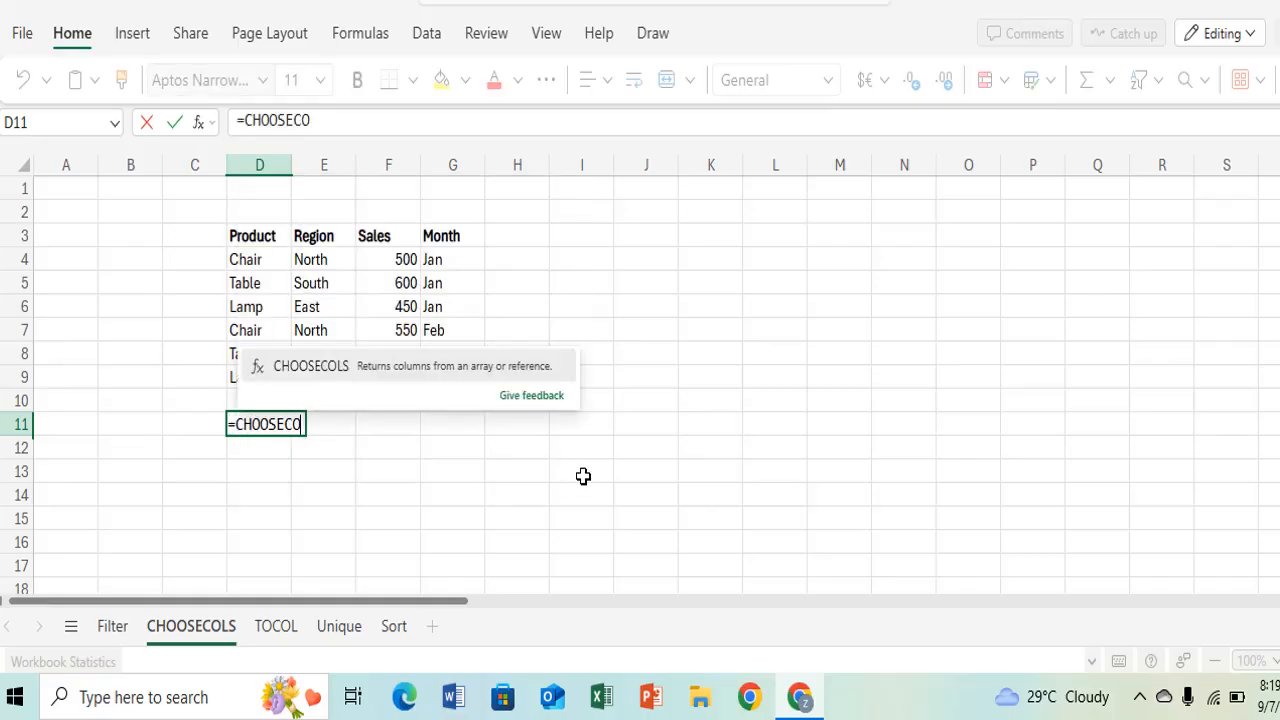
key(Tab)
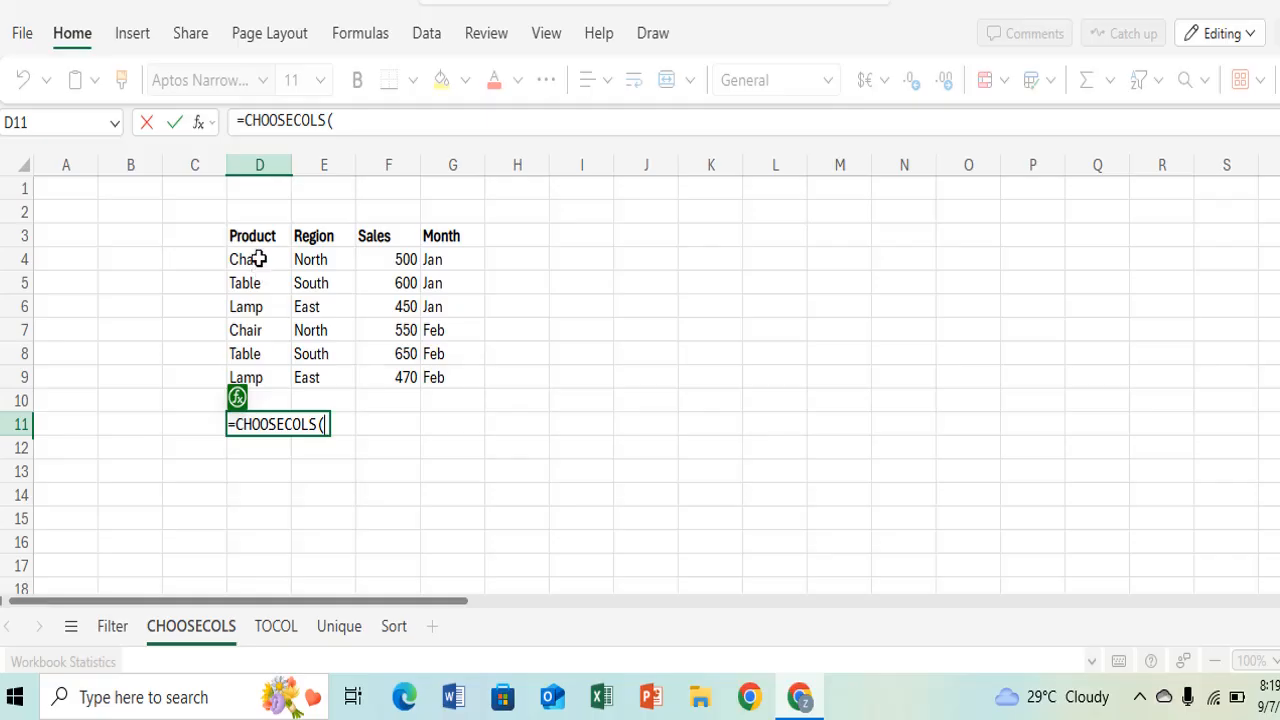
drag(257, 240, 443, 377)
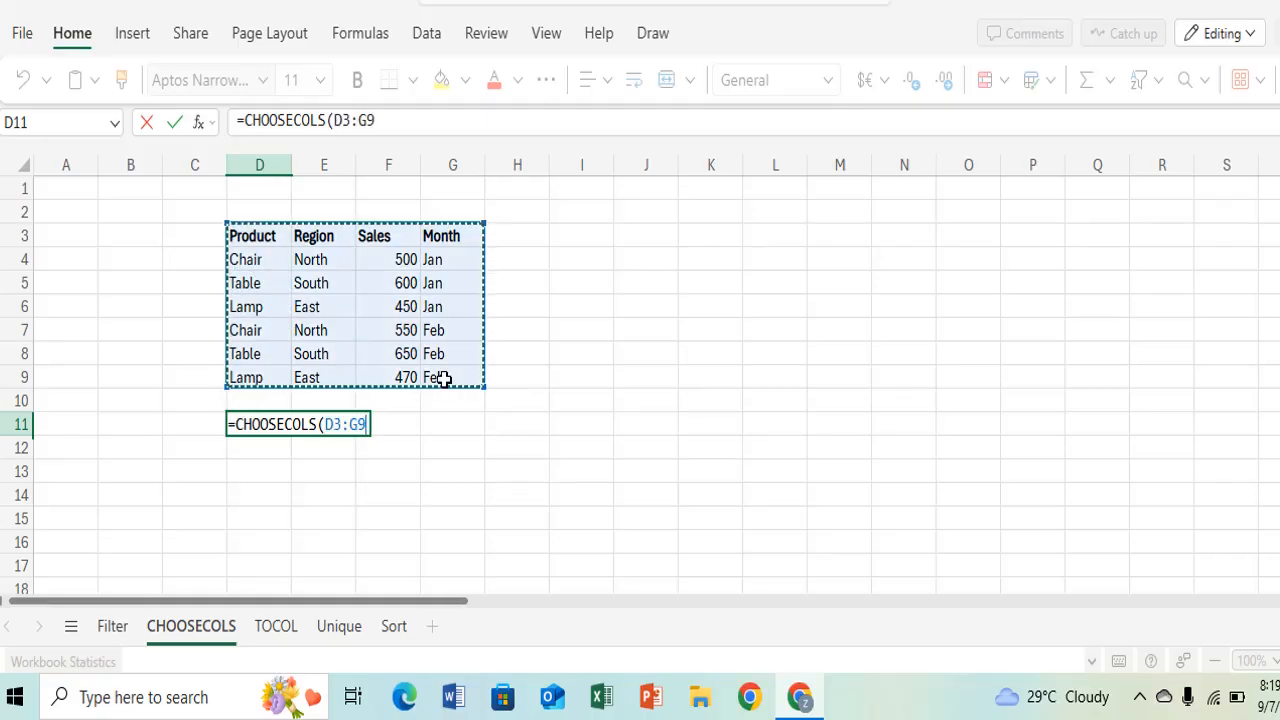
text(,)
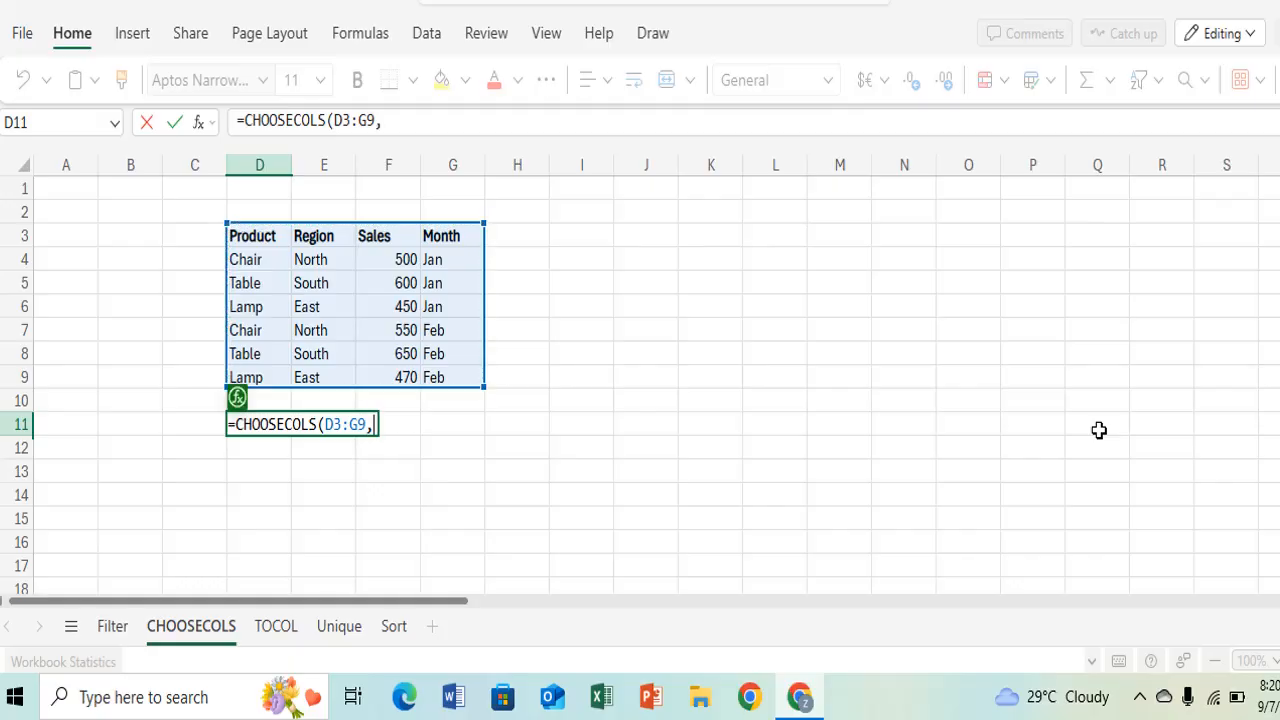
text({1,3)
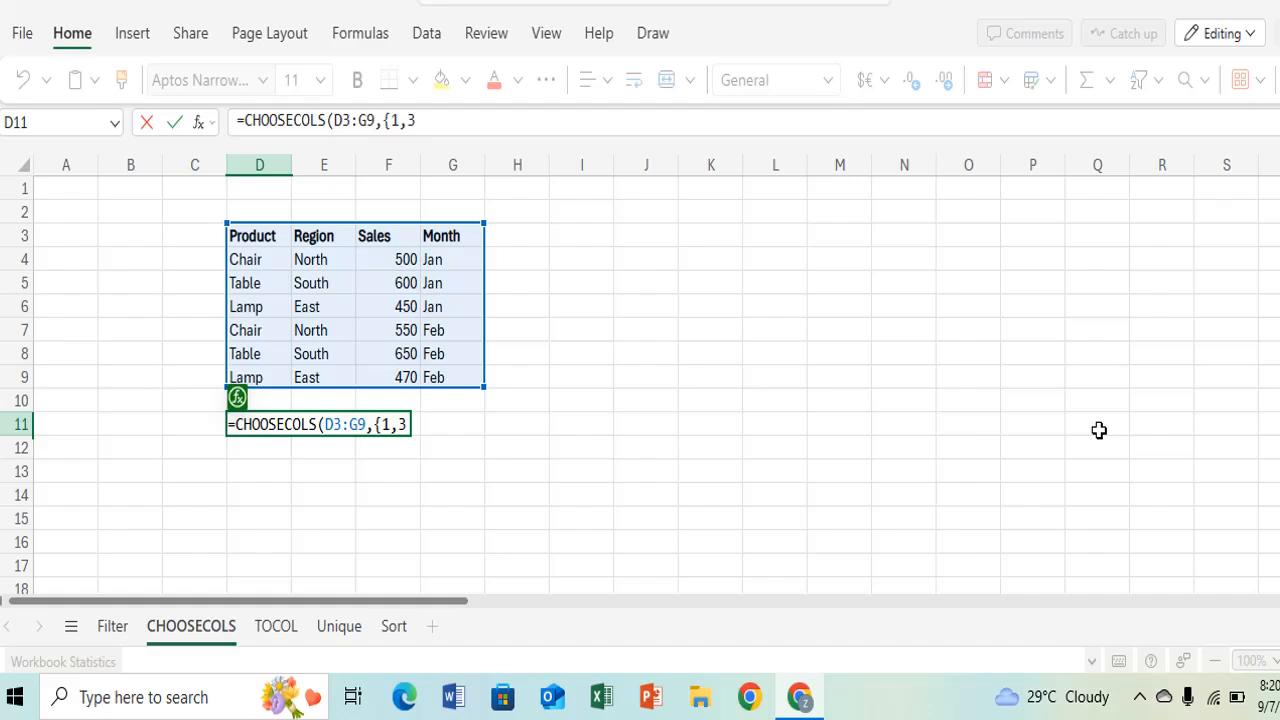
text(}))
key(Return)
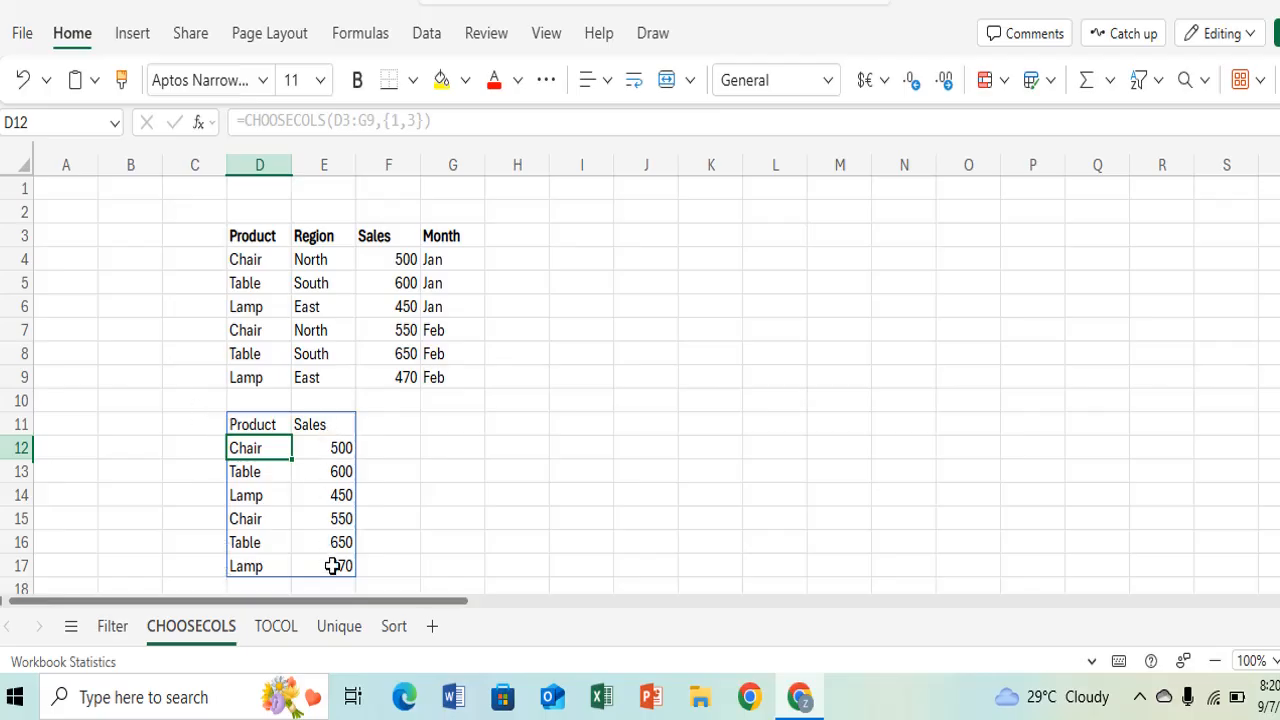
click(407, 560)
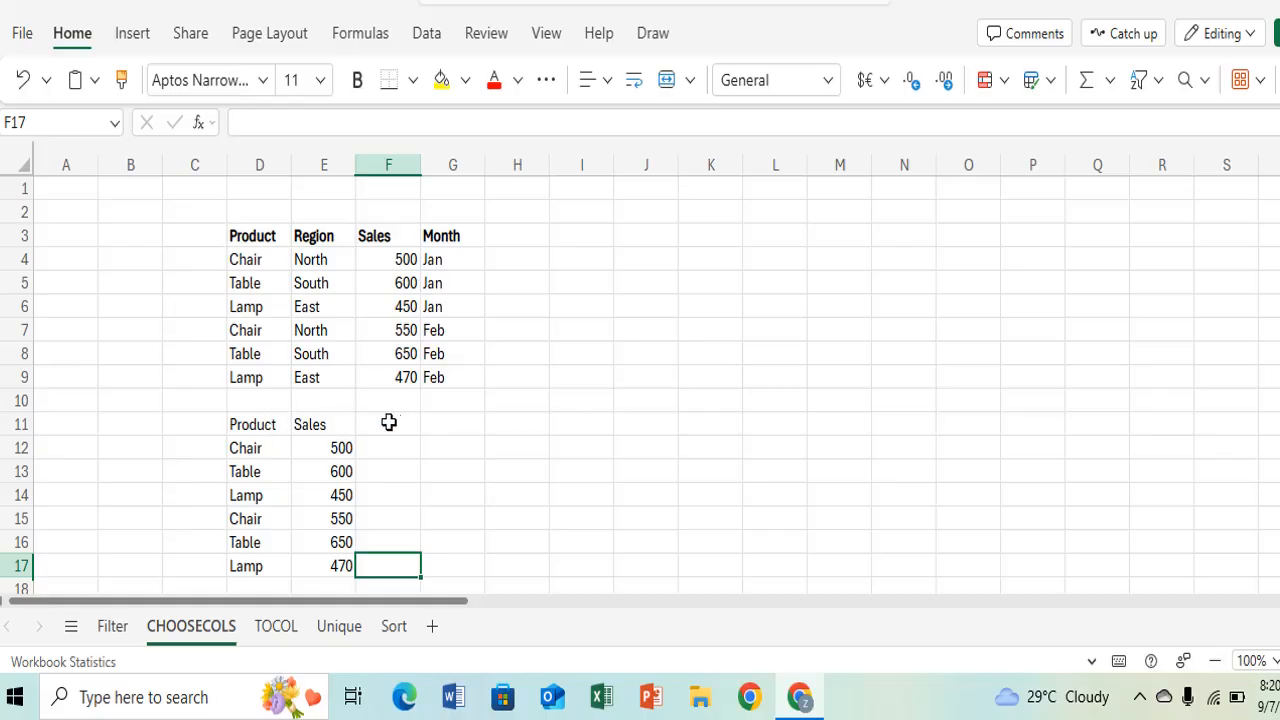
Step: Add column 4 to the CHOOSECOLS formula in D11 so its column list reads {1,3,4}, and commit it
double_click(272, 430)
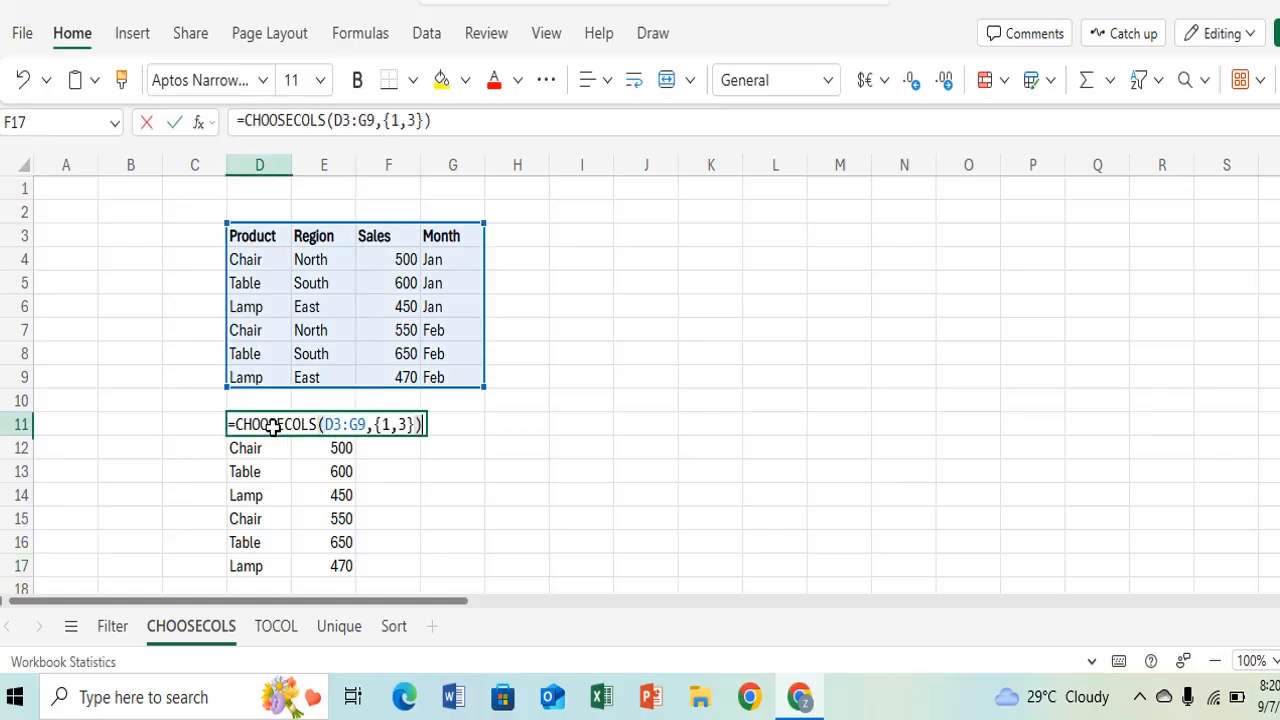
click(418, 121)
text(,4)
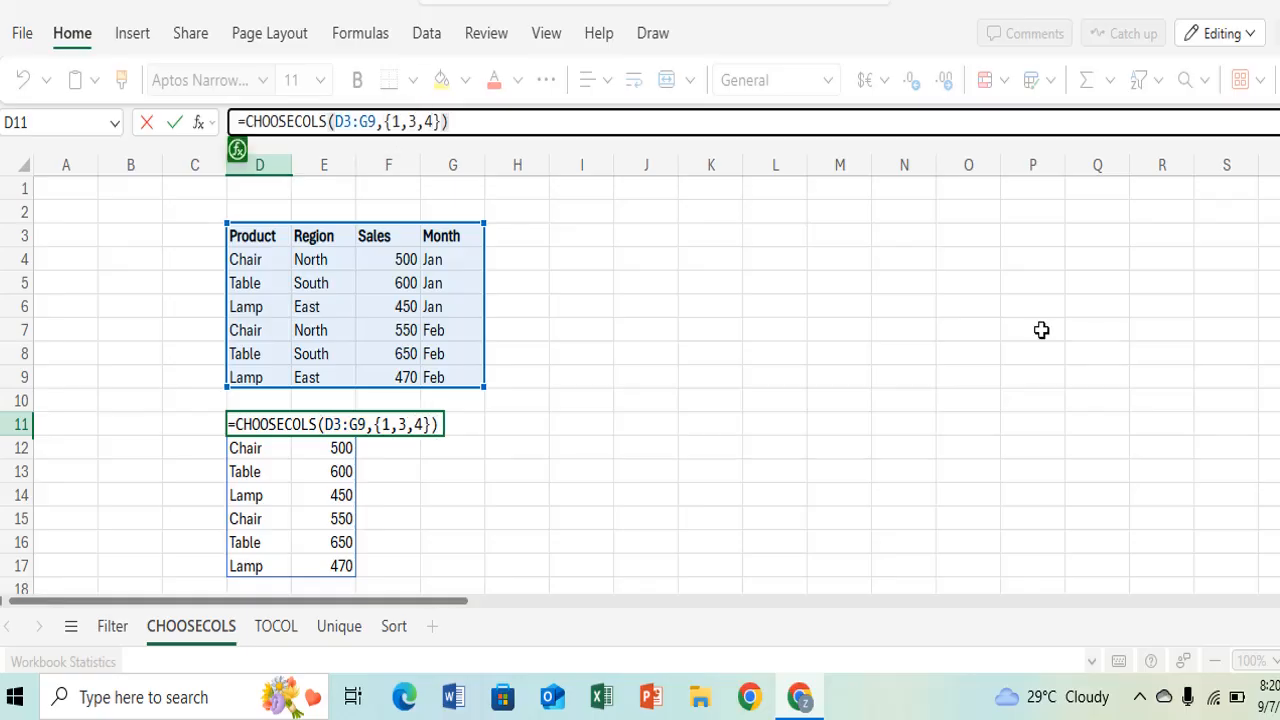
key(Return)
click(440, 449)
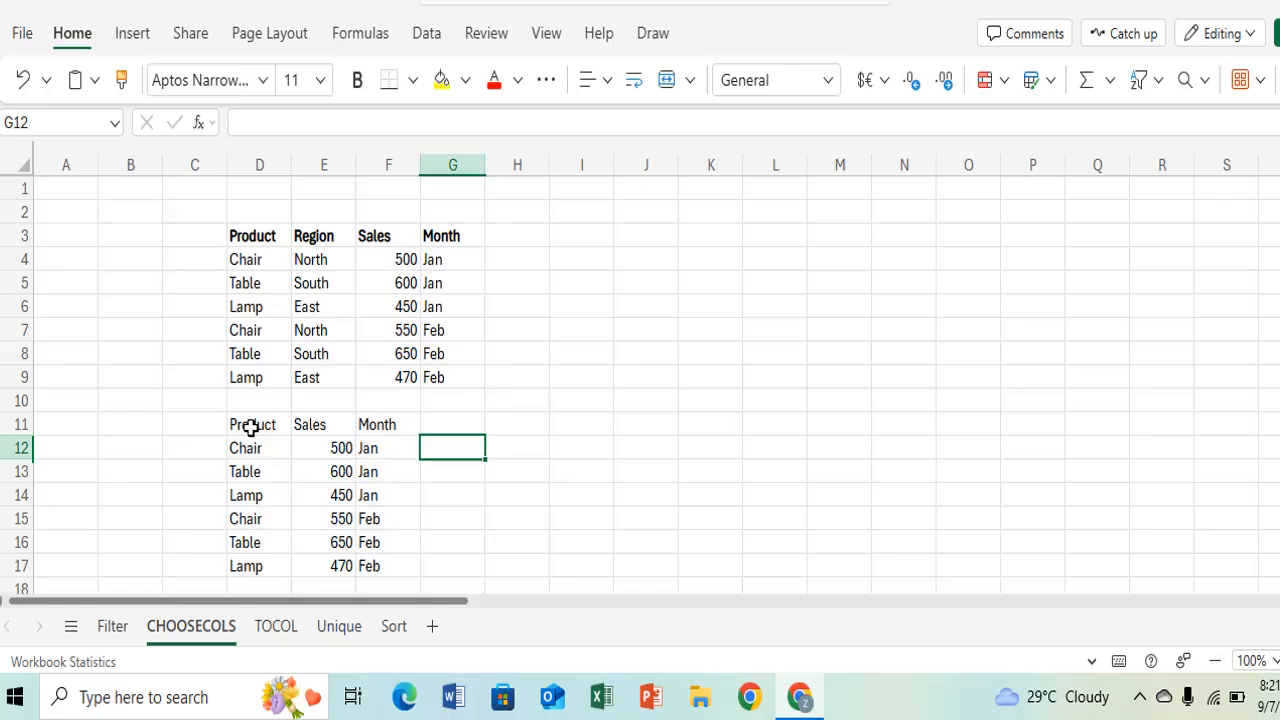
Step: Clear the CHOOSECOLS output in D11:F17 below the product table
drag(251, 426, 389, 563)
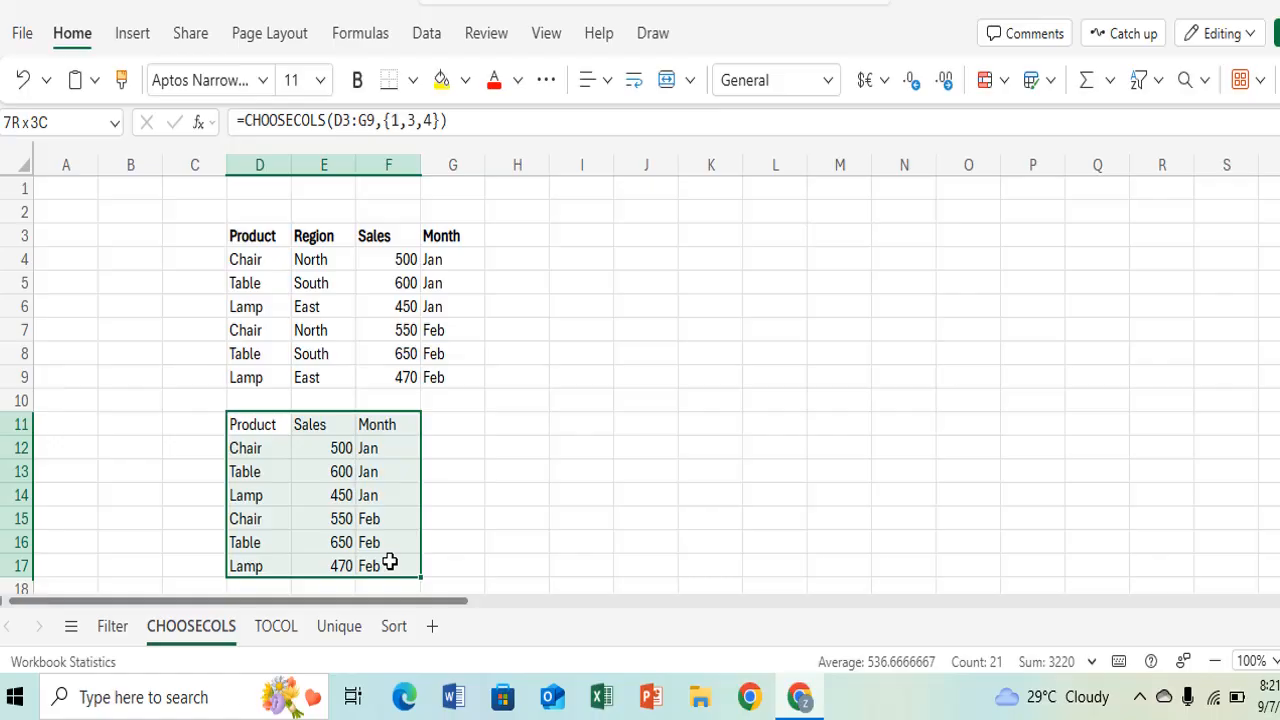
key(F2)
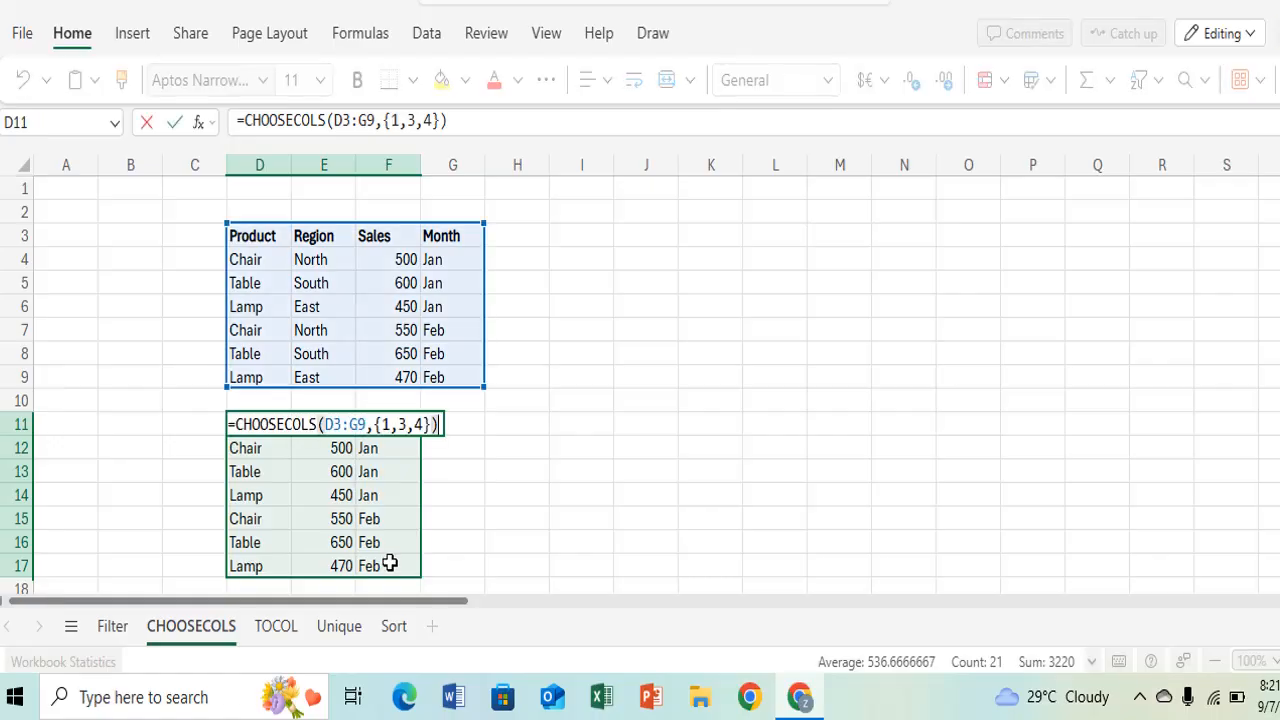
key(Escape)
key(Delete)
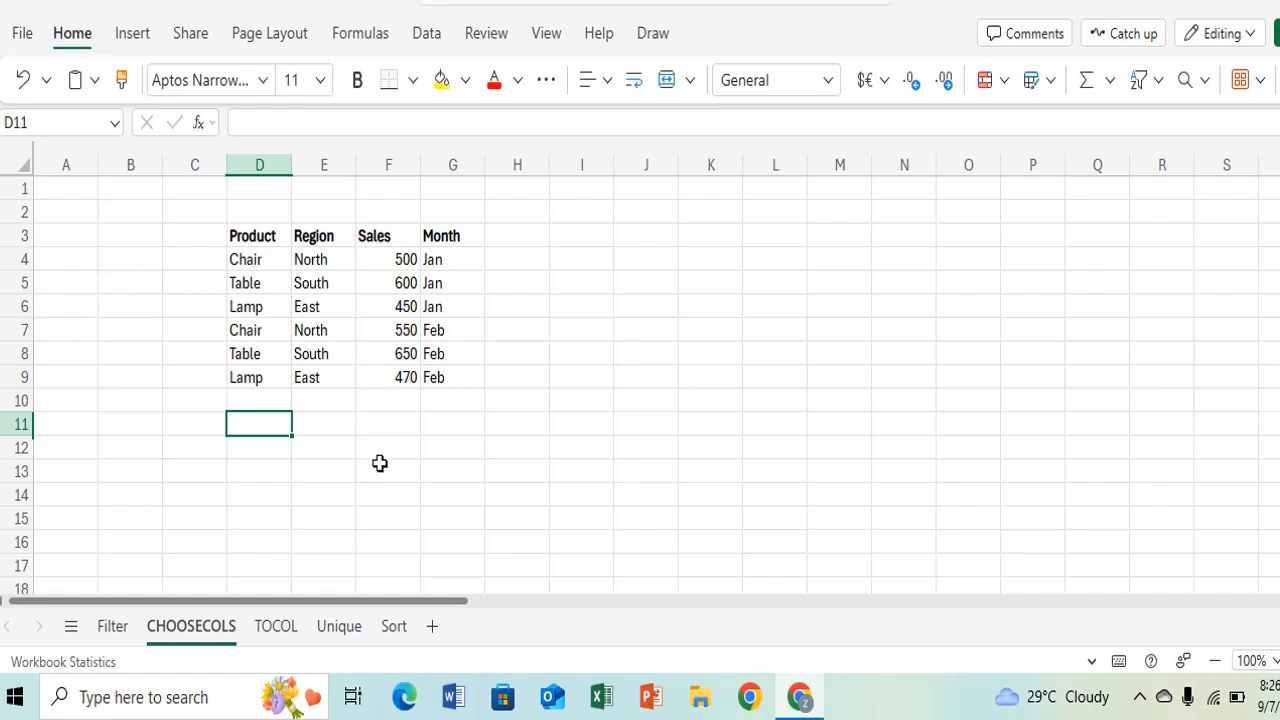
Step: Enter =CHOOSEROWS(D3:G9,{3,4}) in cell D11 to extract the third and fourth rows of the product table
text(=CHOOSE)
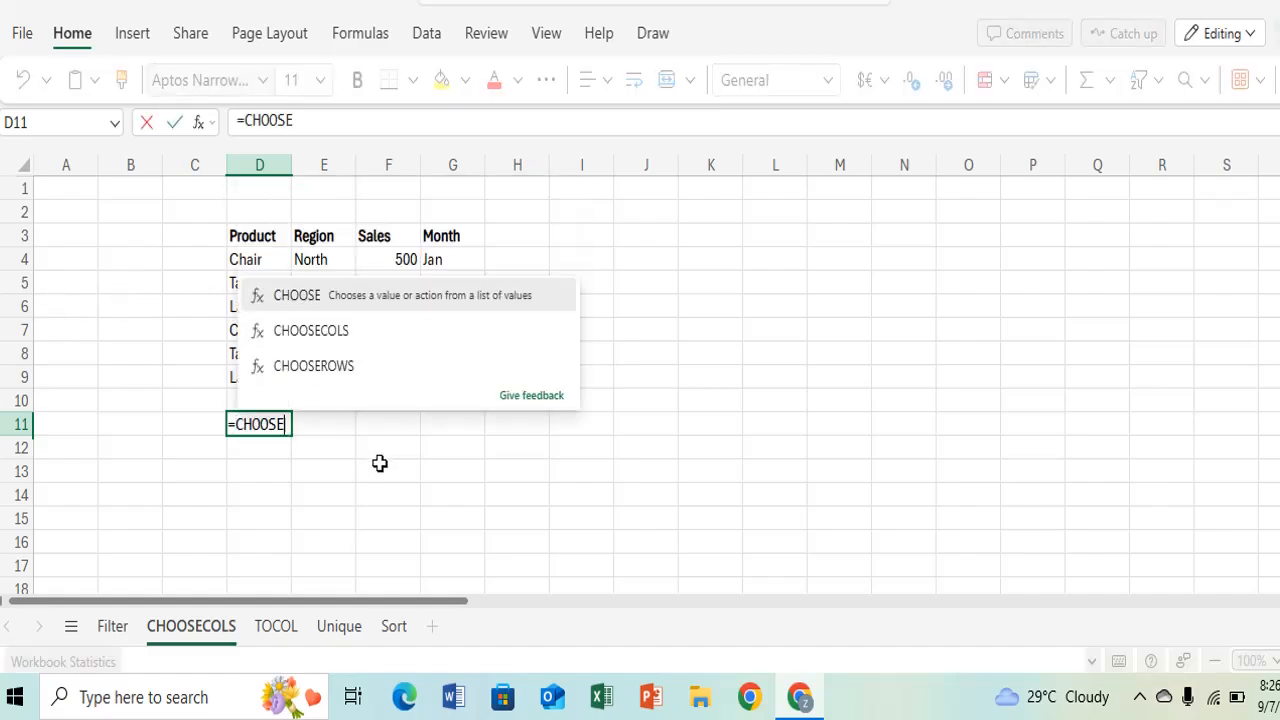
text(ROWS()
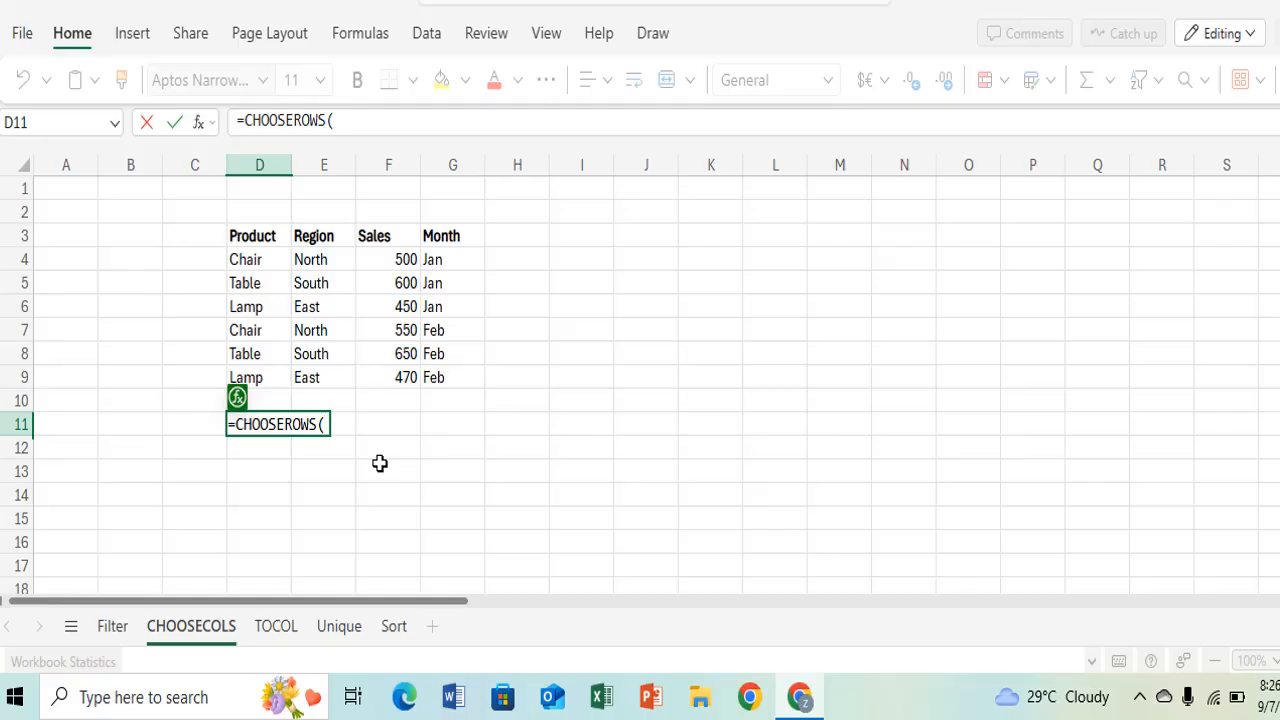
drag(269, 240, 453, 378)
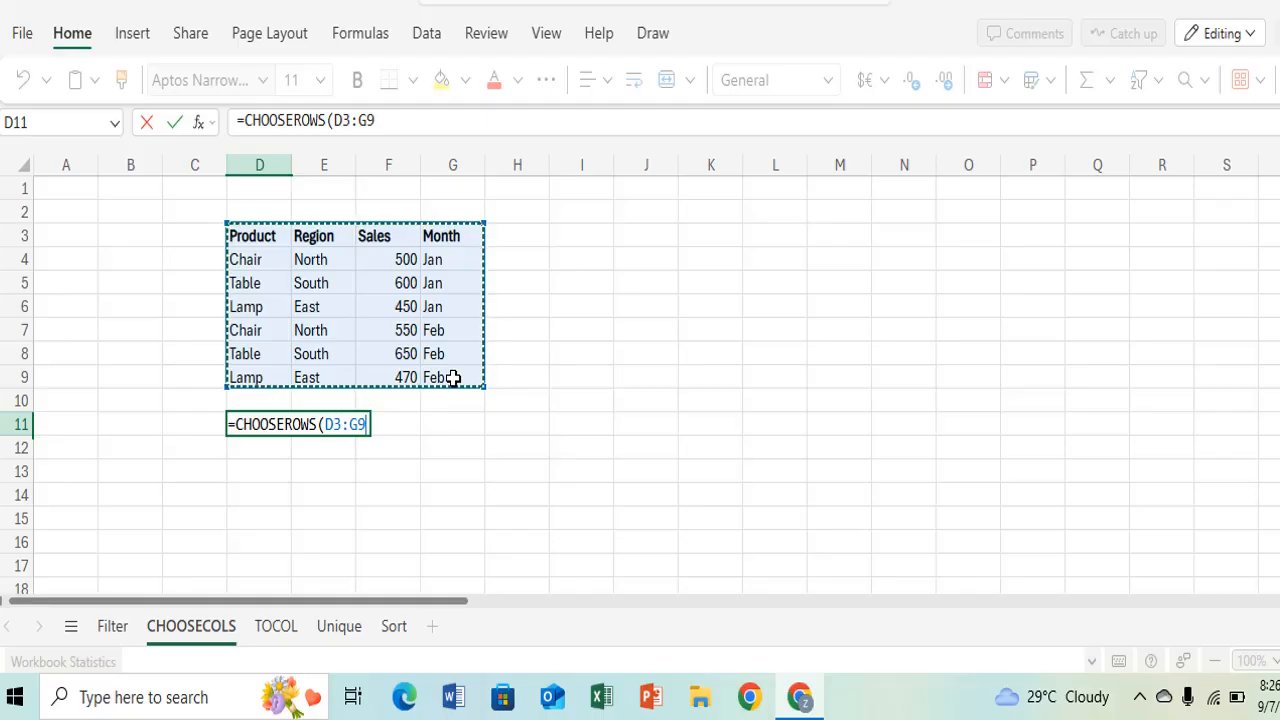
text(,)
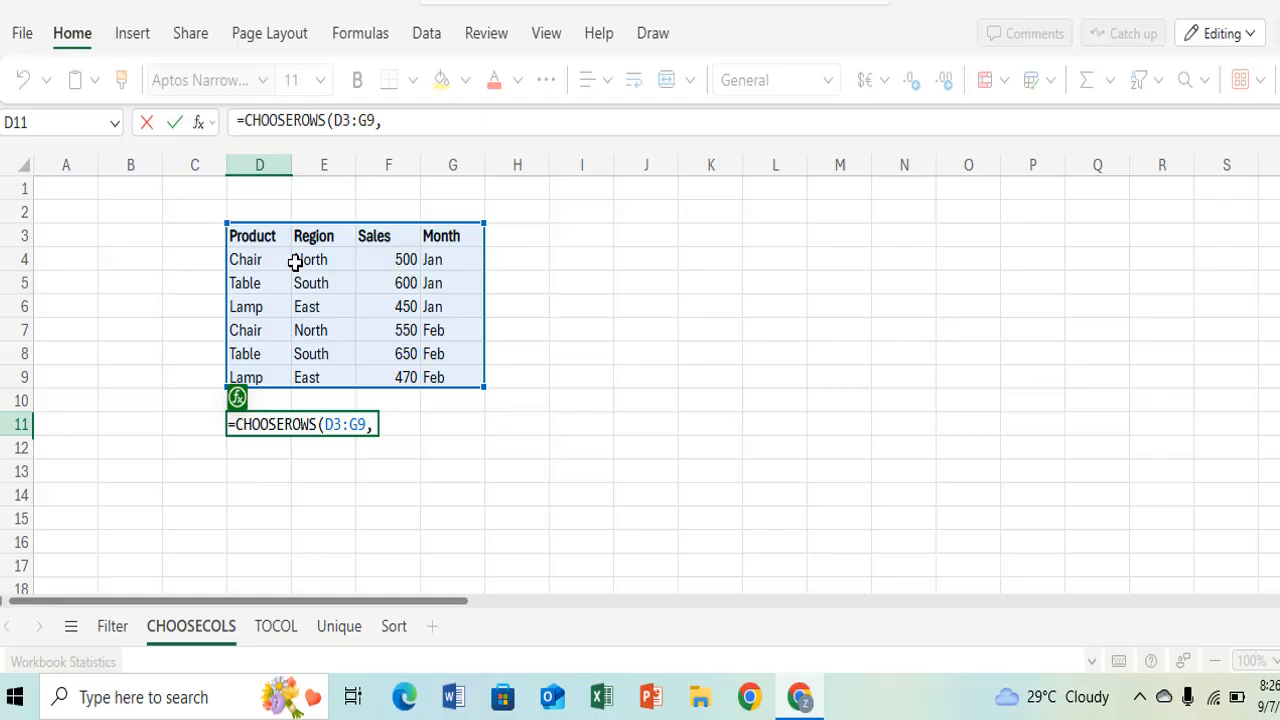
mouse_move(352, 425)
text({3,)
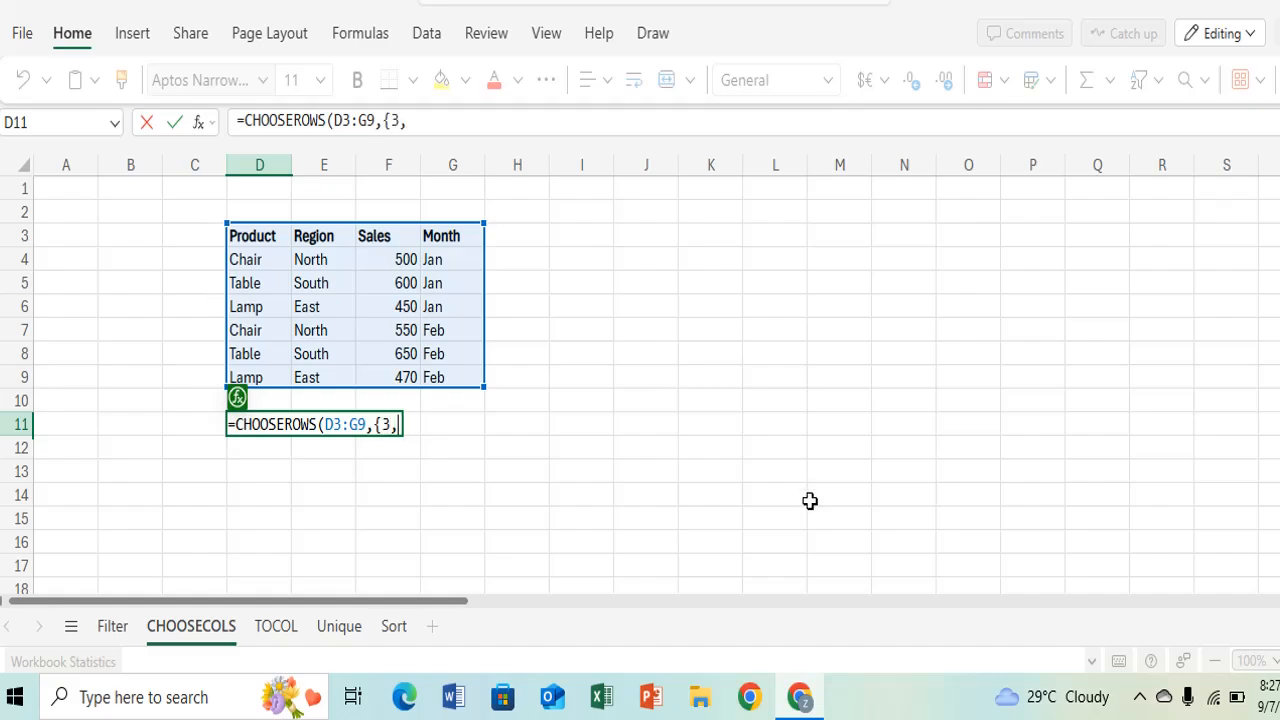
text(4}))
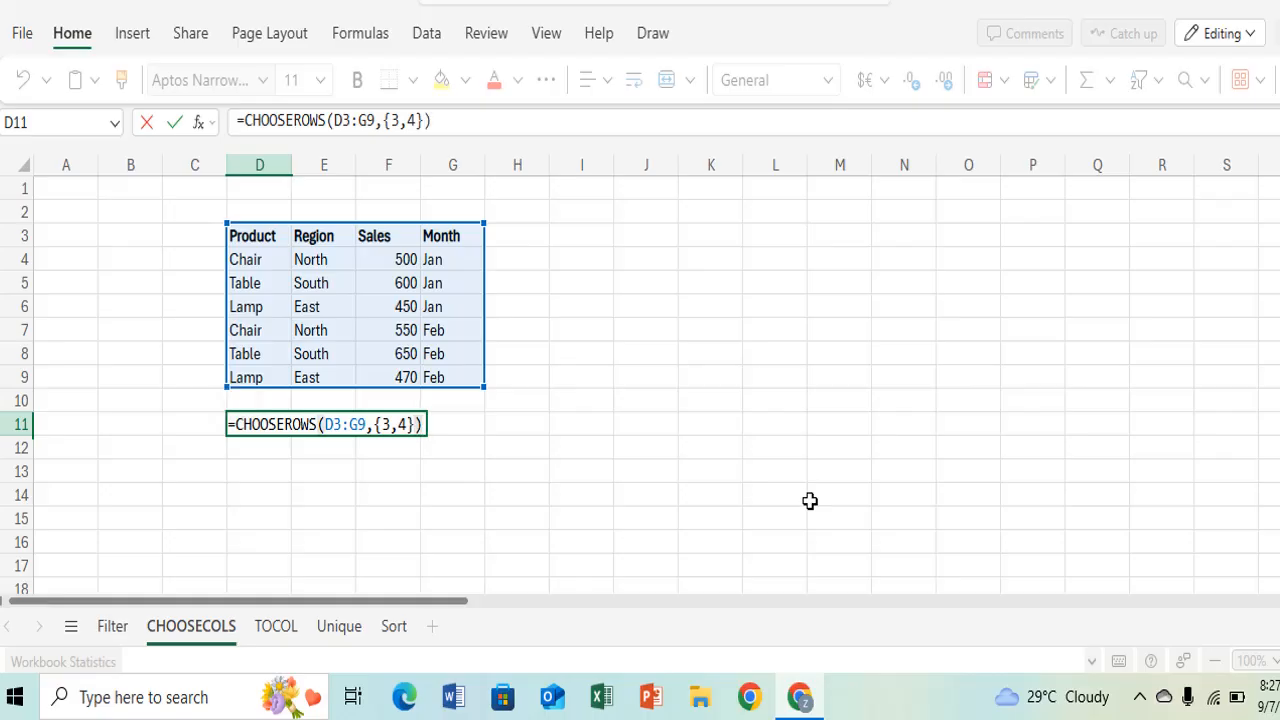
key(Return)
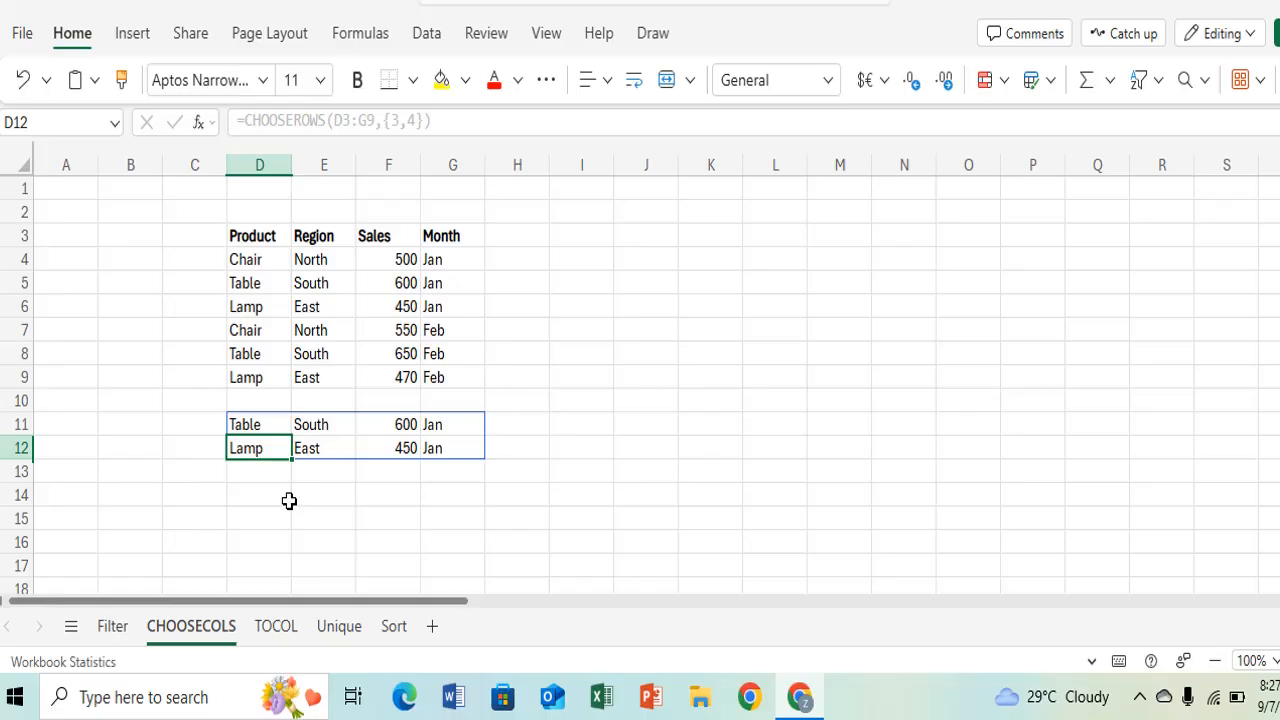
Step: On the TOCOL sheet, enter =TOCOL(D4:G6) in cell D8 to stack the employee data into one column
click(276, 627)
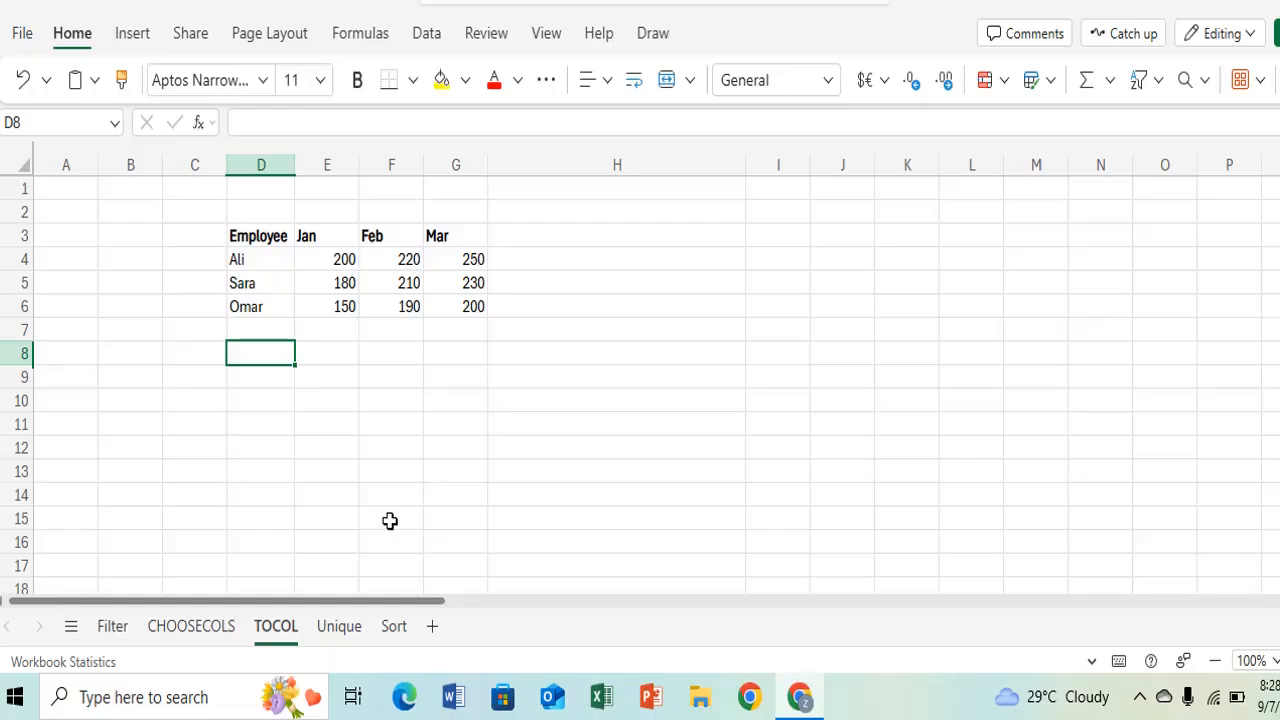
text(=TOCOL()
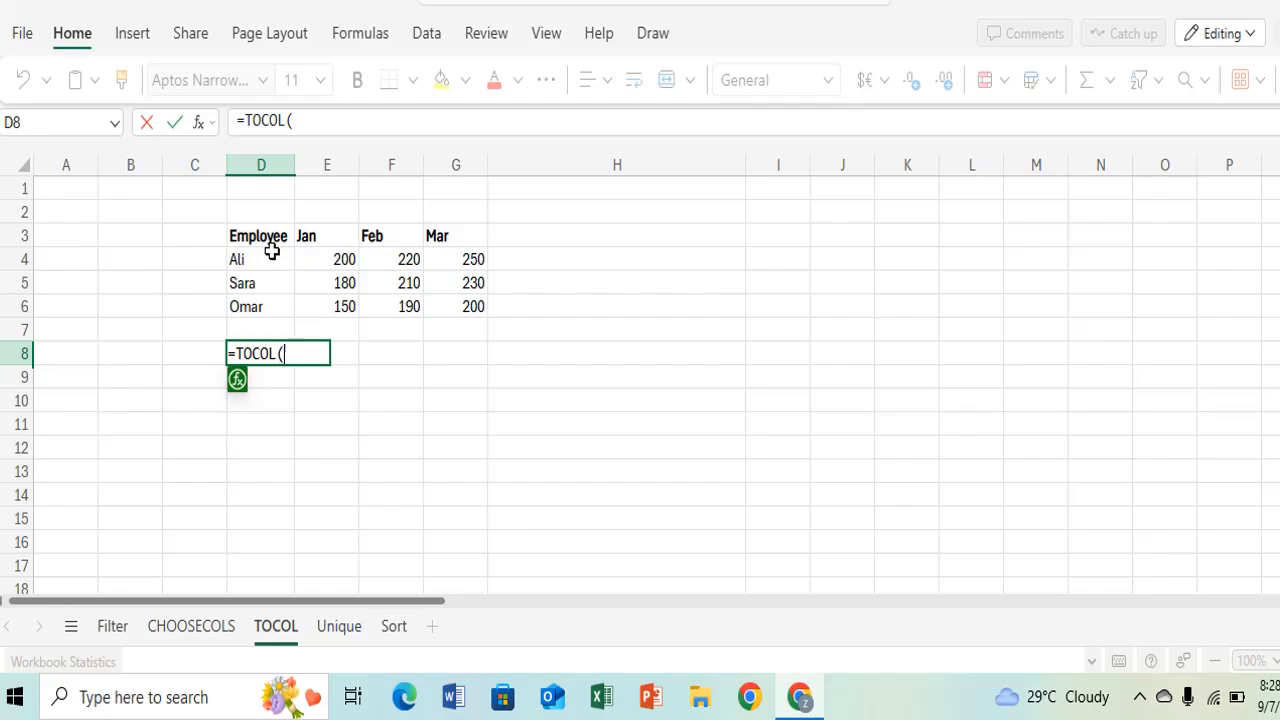
drag(273, 259, 467, 300)
text())
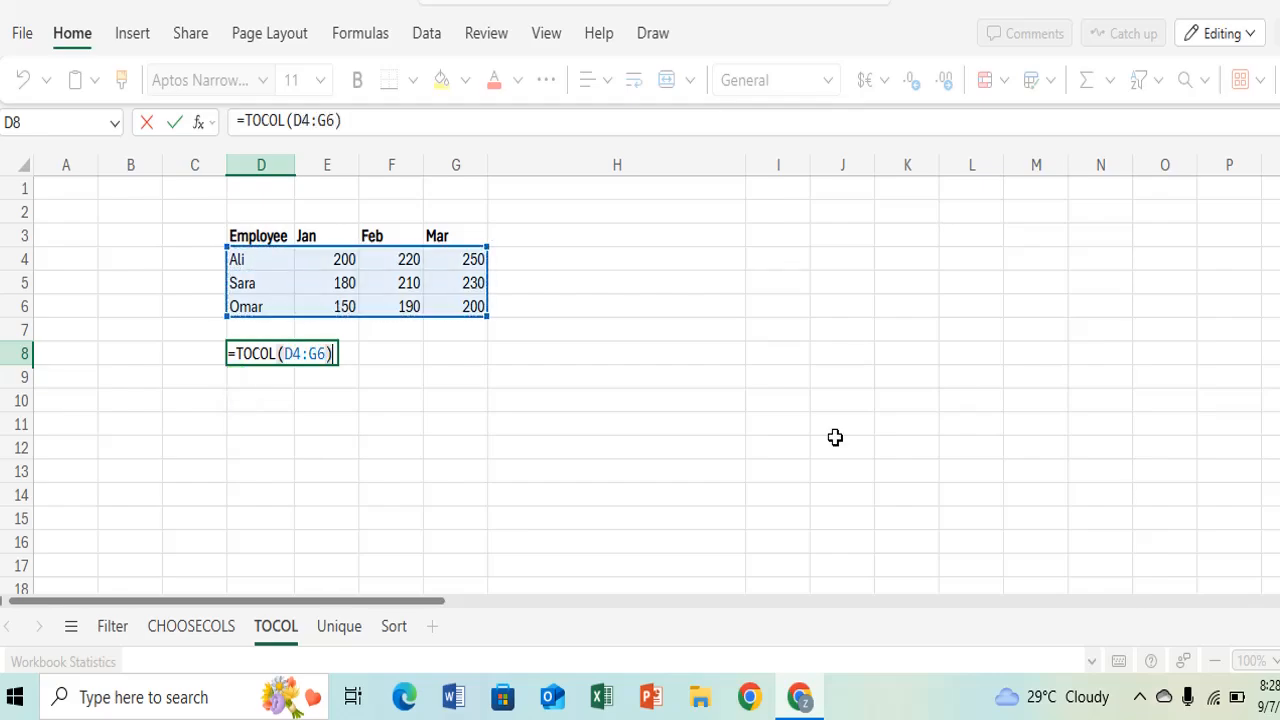
key(Return)
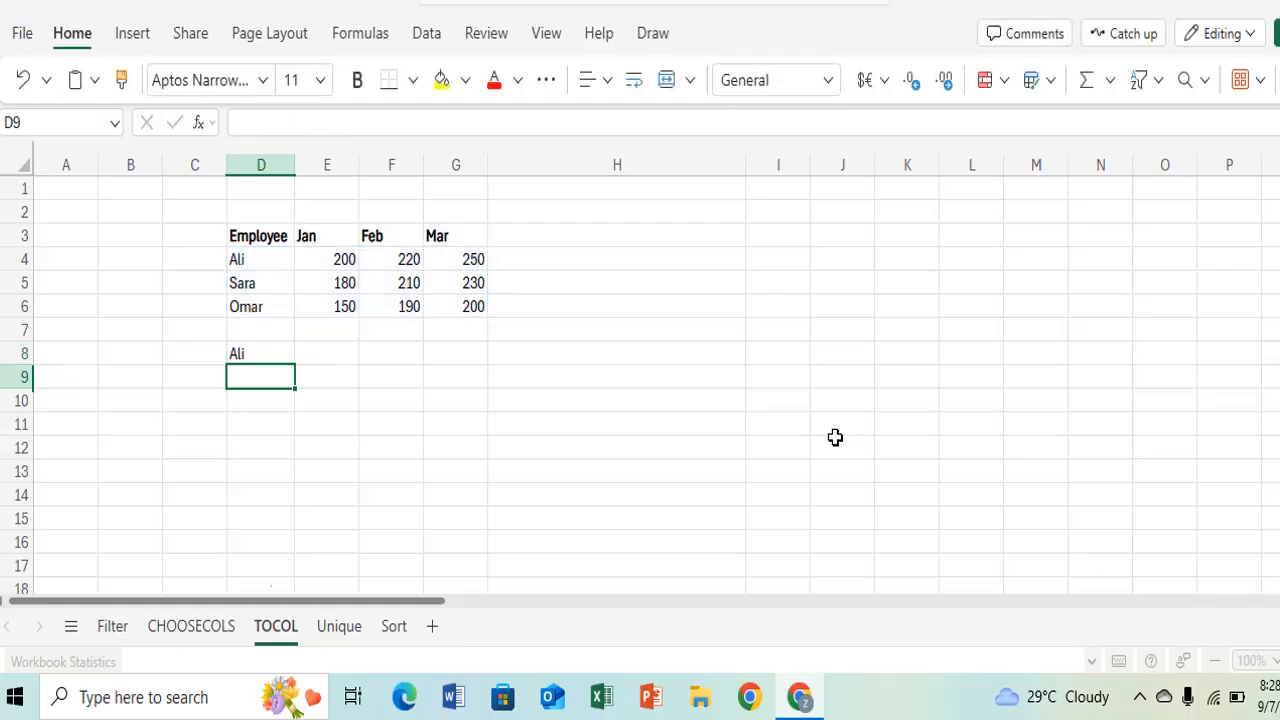
Step: Compare the stacked TOCOL output in column D with the employee table above it to see the order of its values
scroll(312, 493, down, 2)
scroll(311, 491, up, 2)
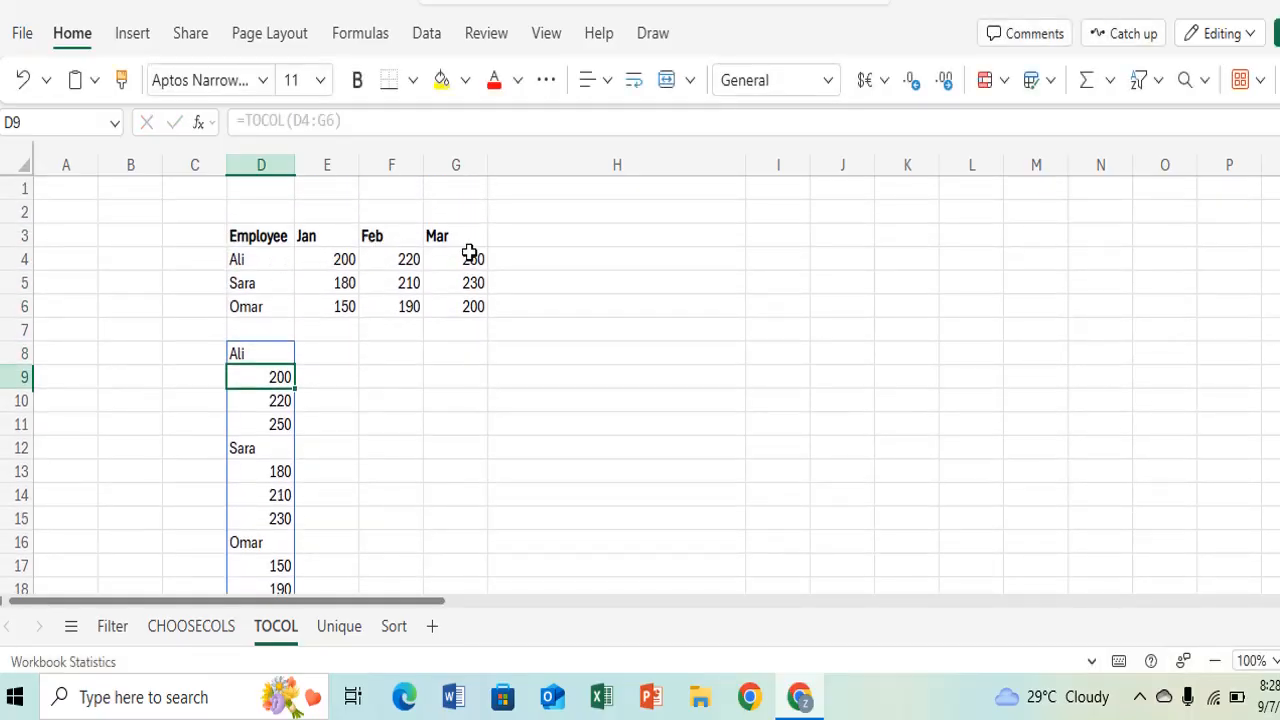
scroll(343, 432, down, 2)
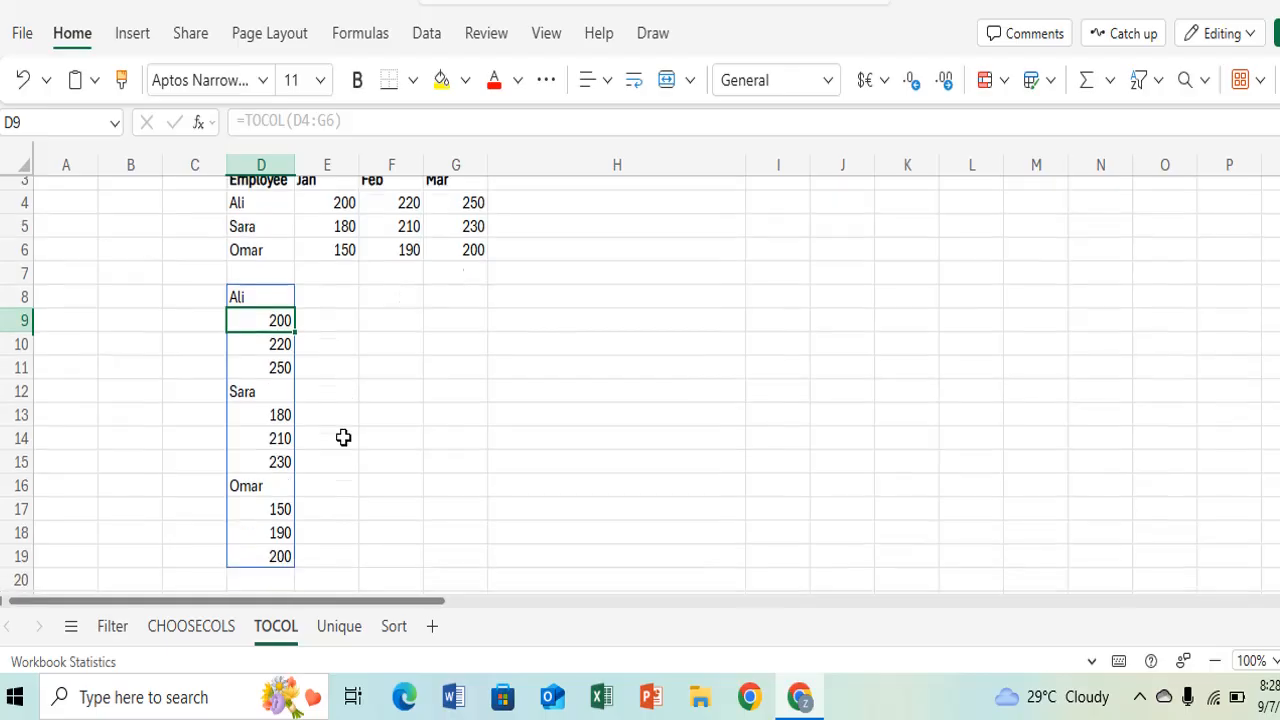
scroll(343, 435, up, 2)
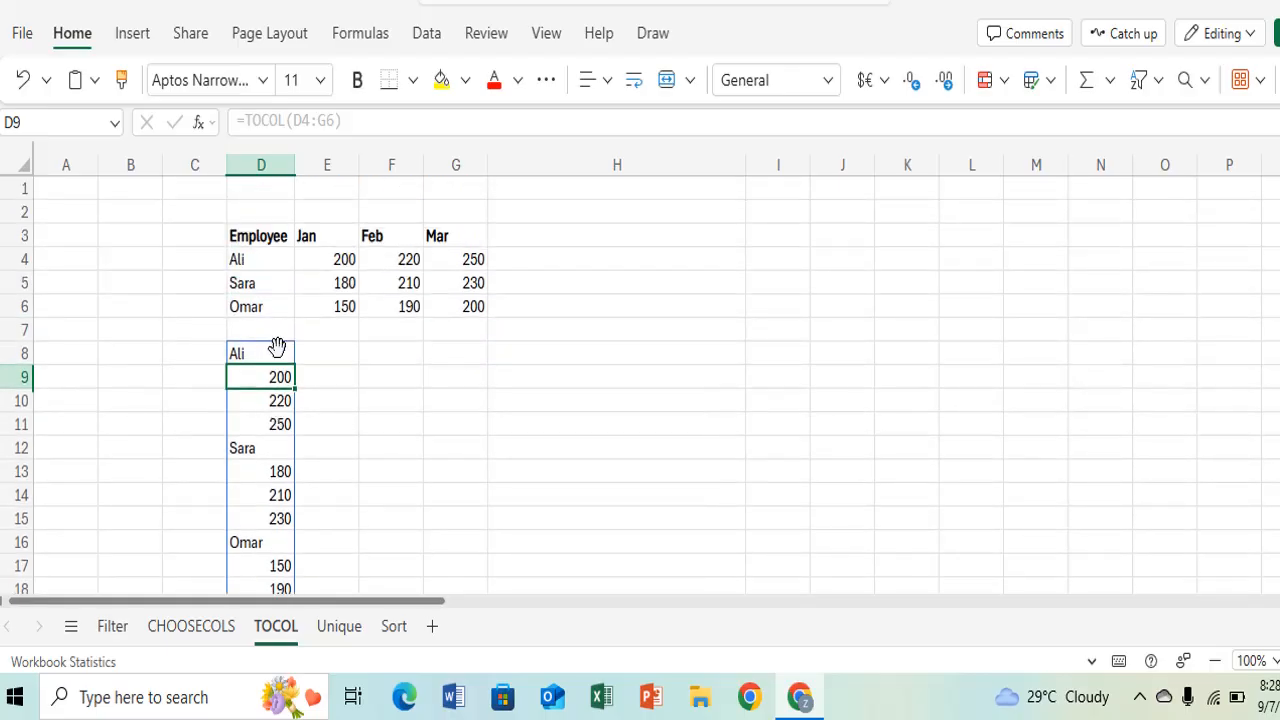
scroll(383, 450, down, 2)
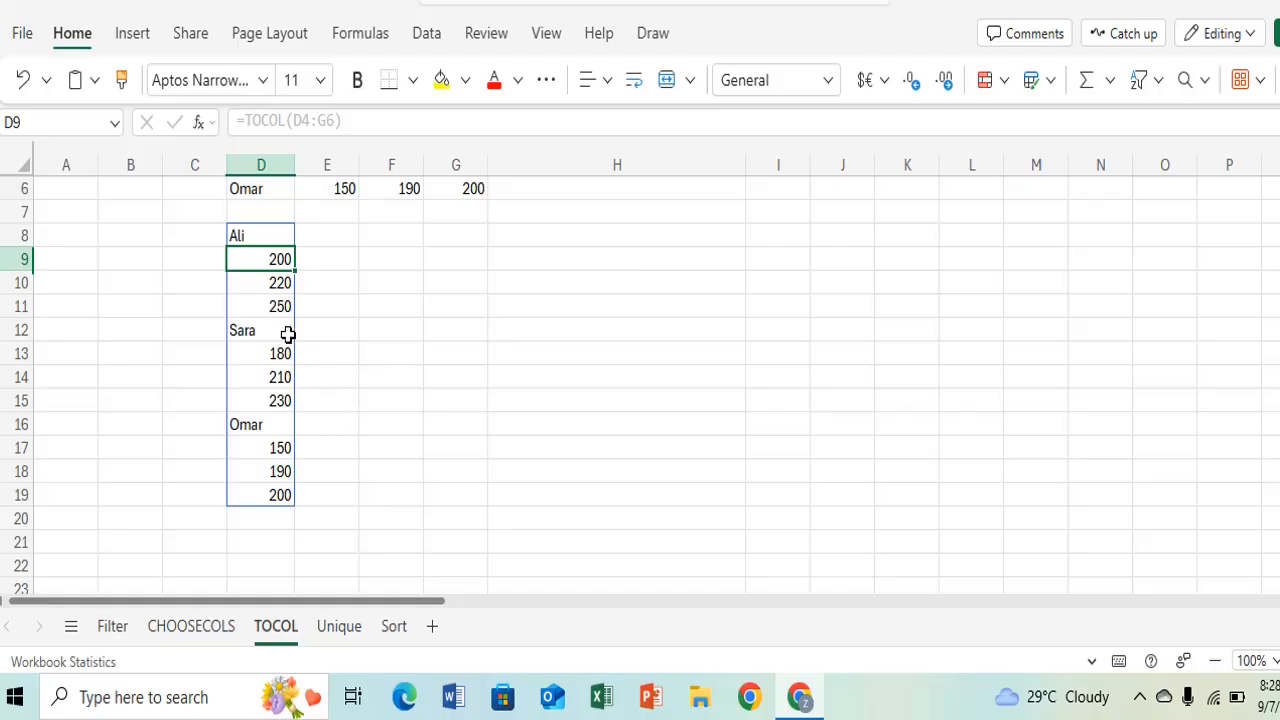
scroll(299, 349, up, 2)
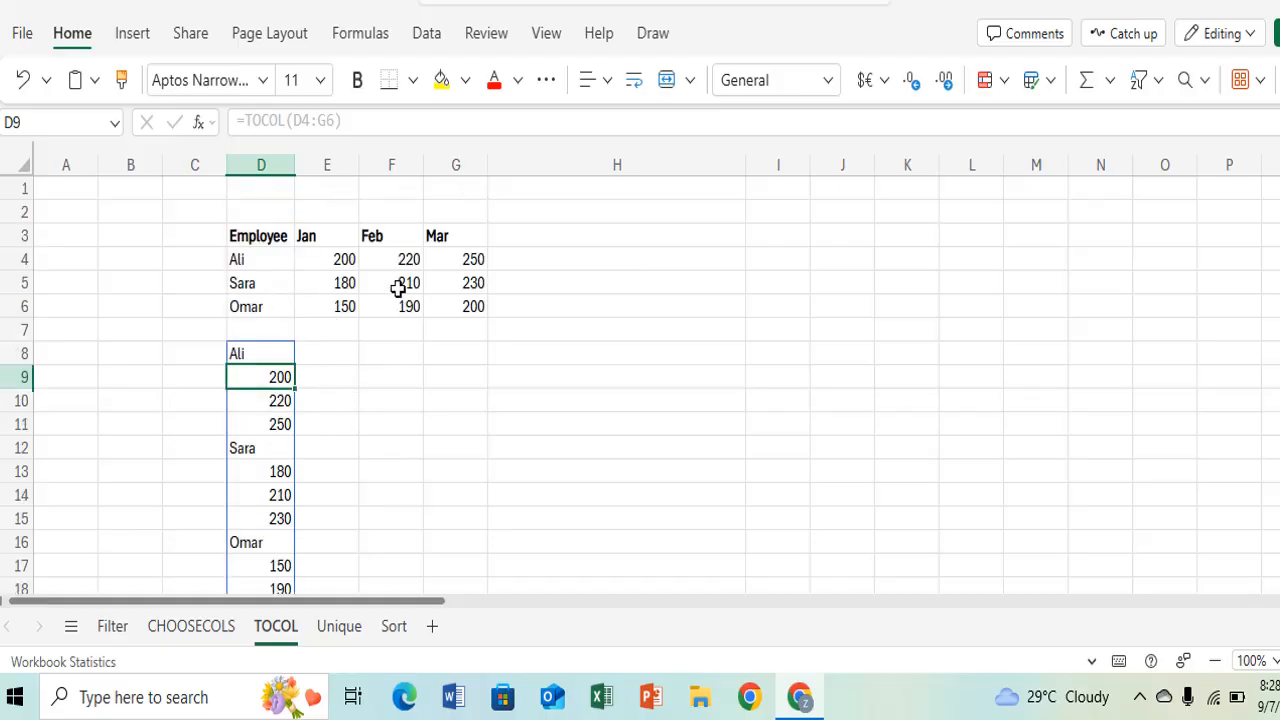
scroll(477, 345, down, 2)
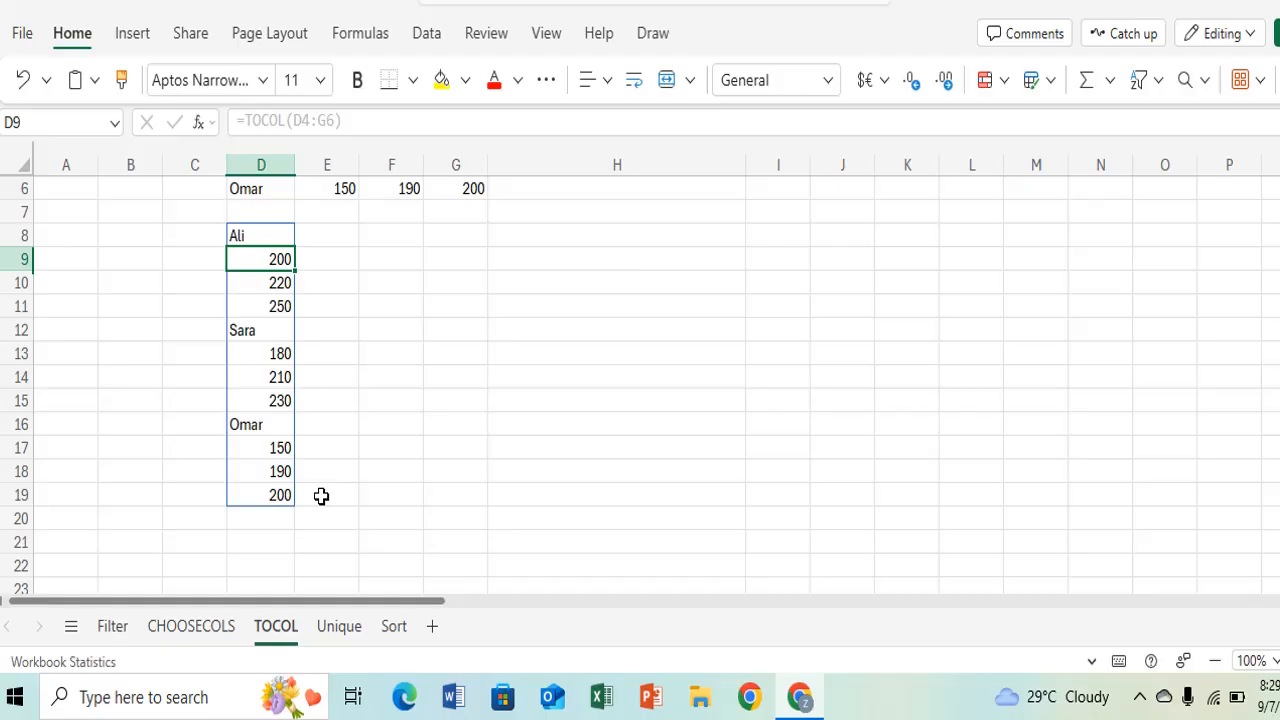
scroll(328, 495, up, 2)
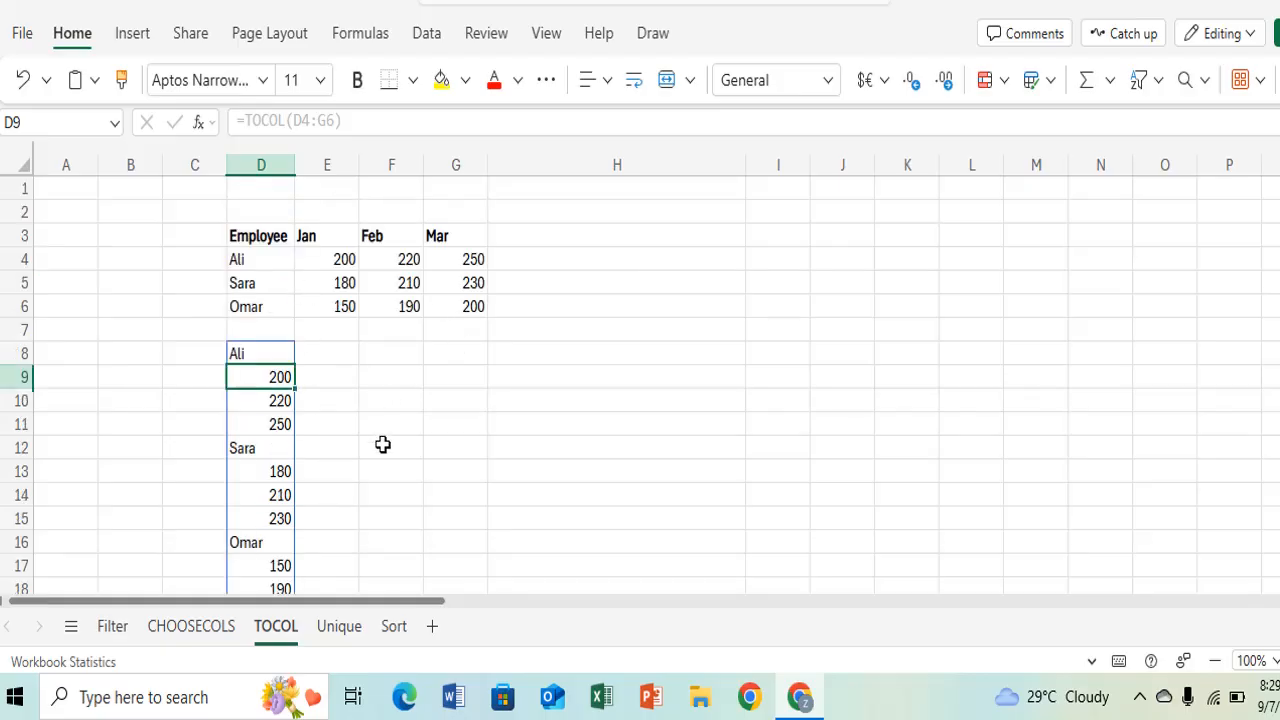
scroll(355, 446, down, 2)
scroll(587, 284, up, 1)
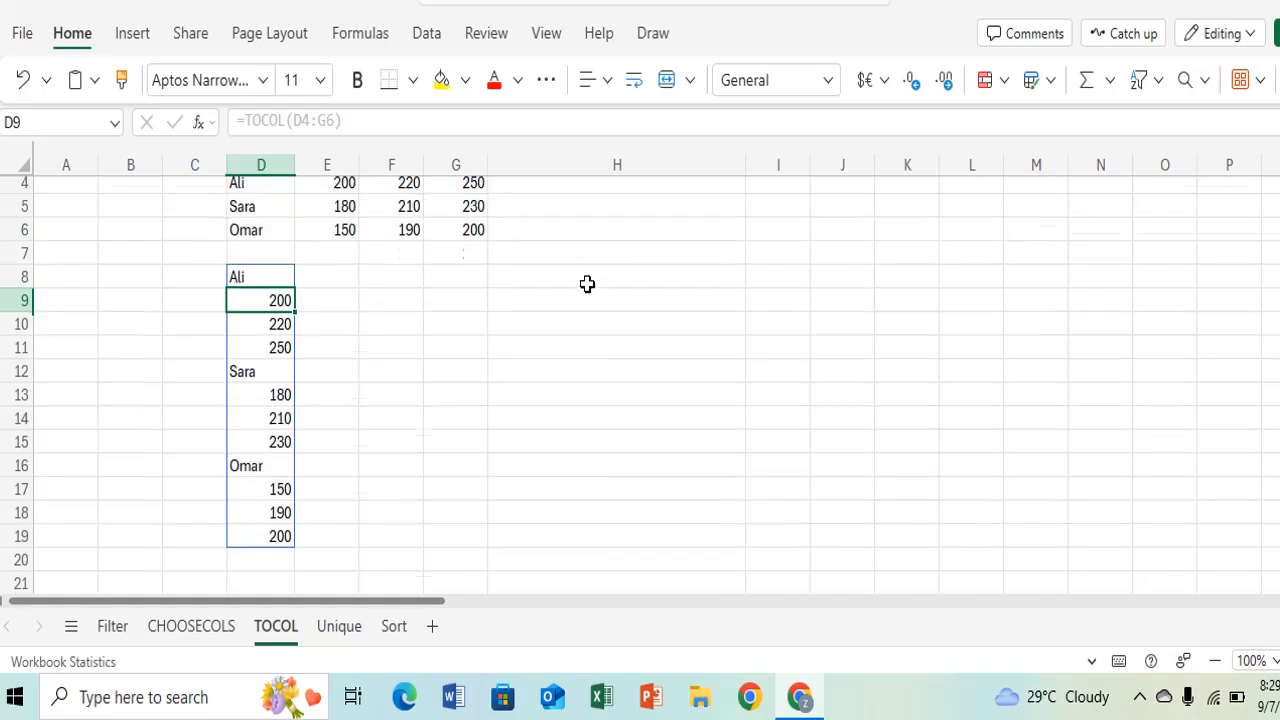
scroll(587, 284, up, 1)
click(755, 235)
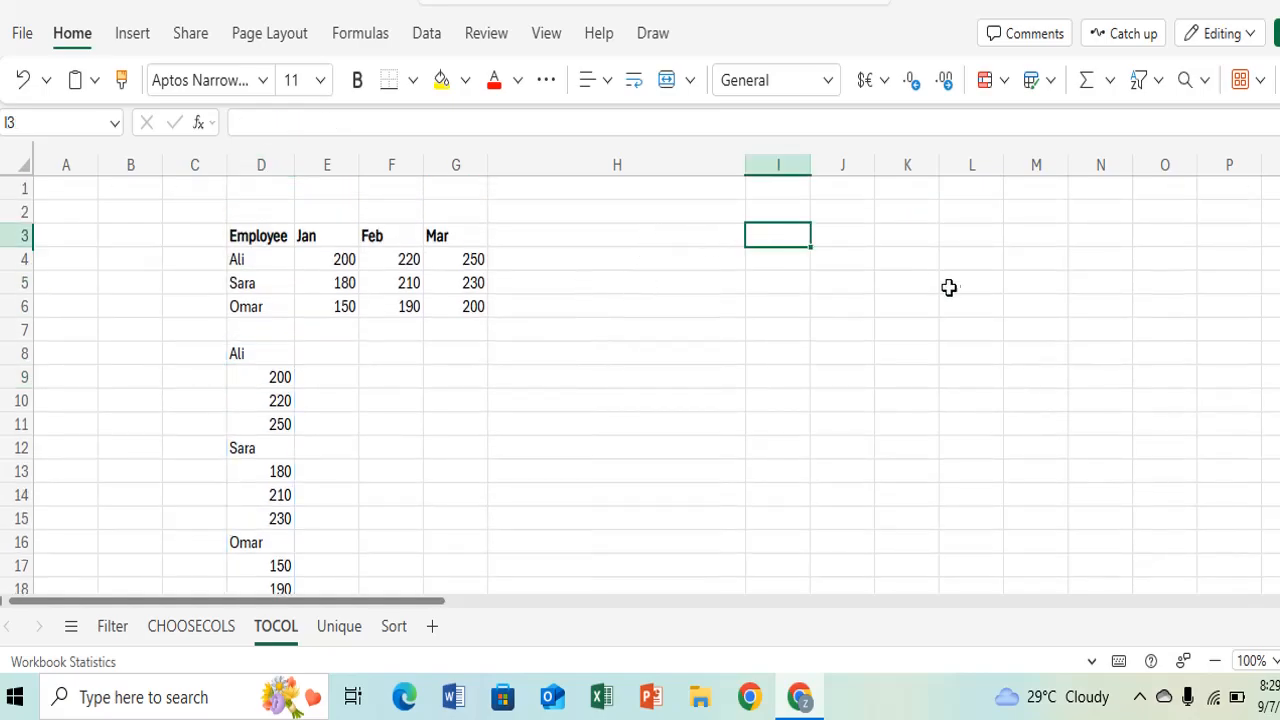
Step: Enter a product list in I3:I7 with the header Products and the items Monitor, Laptop, Cellphones and Other Equipment
text(pR)
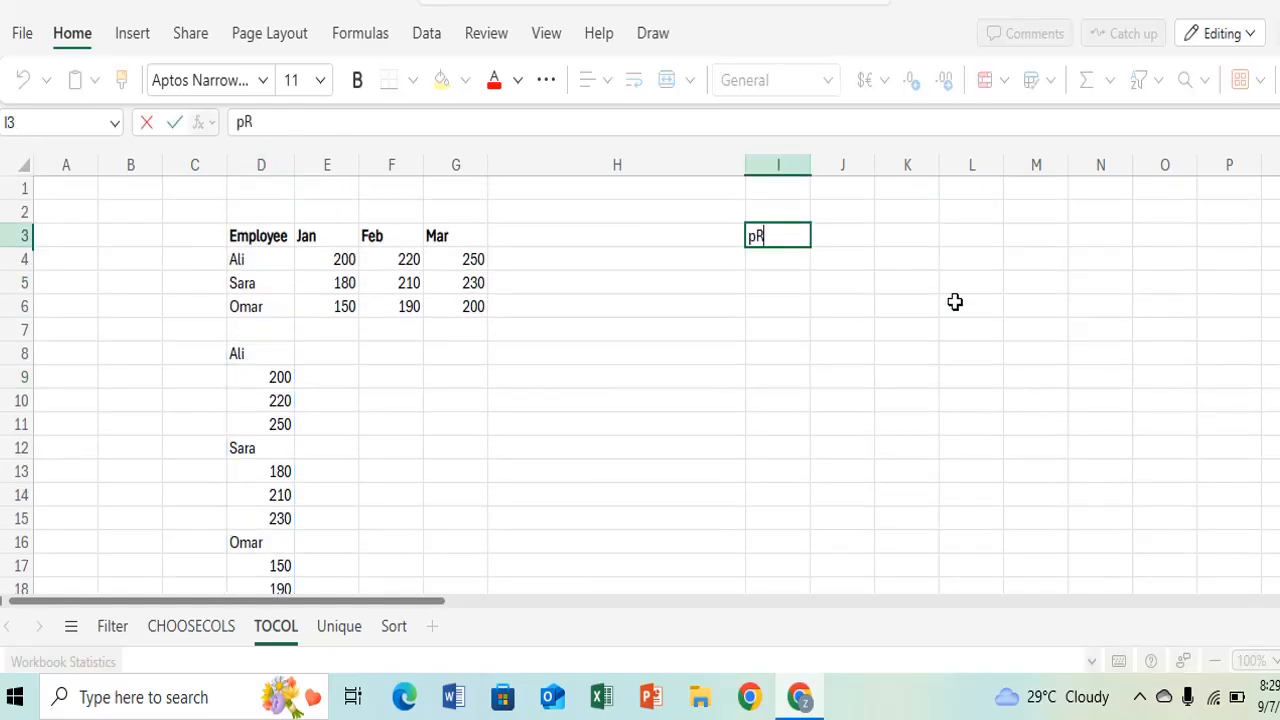
key(BackSpace)
key(BackSpace)
text(Products)
key(Return)
text(Monitor)
key(Return)
text(Laptop)
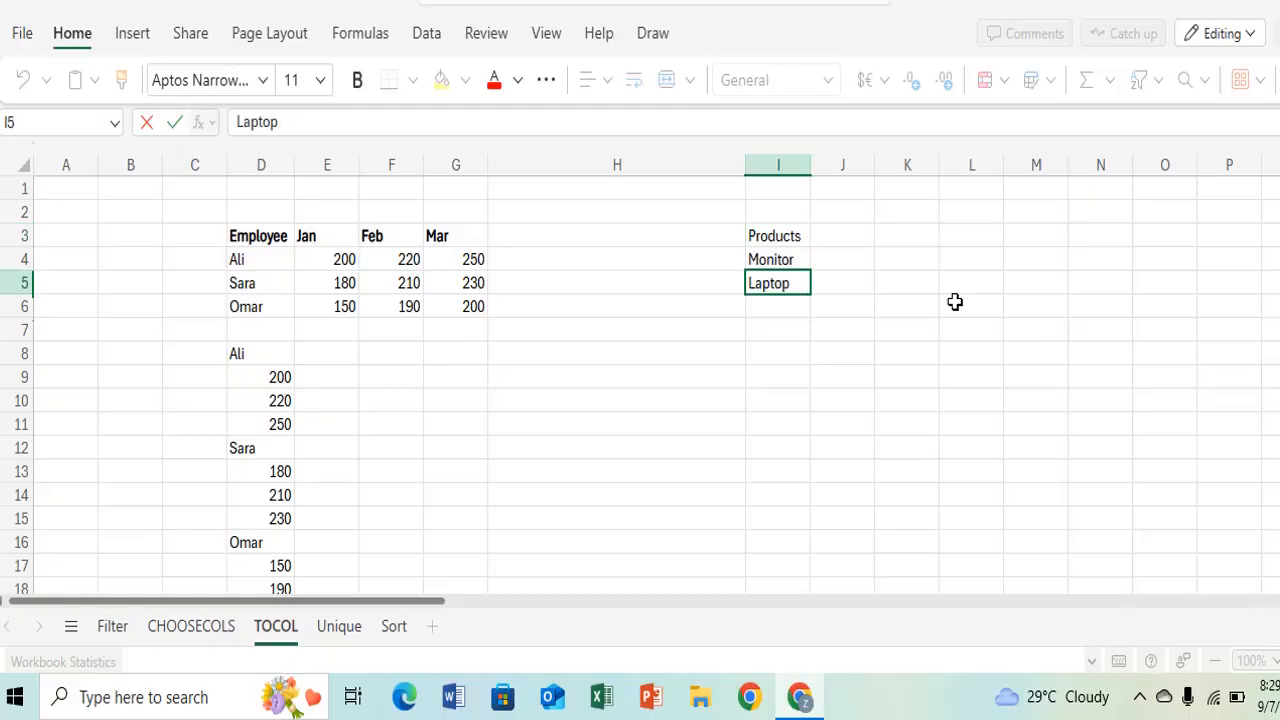
key(Return)
text(Cellphones Other Equipment)
key(Up)
key(Right)
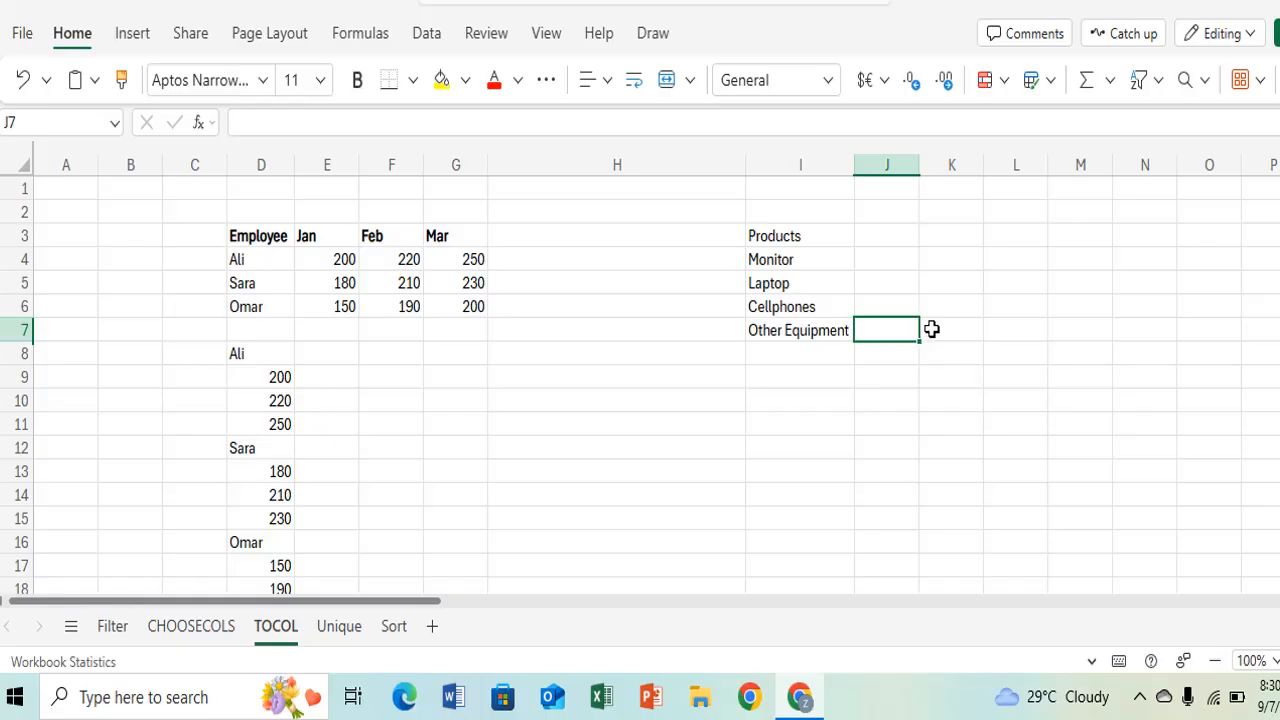
Step: Enter =TOROW(I4:I7) in cell I9 to lay the products out in one row, and widen column L to fit
click(831, 375)
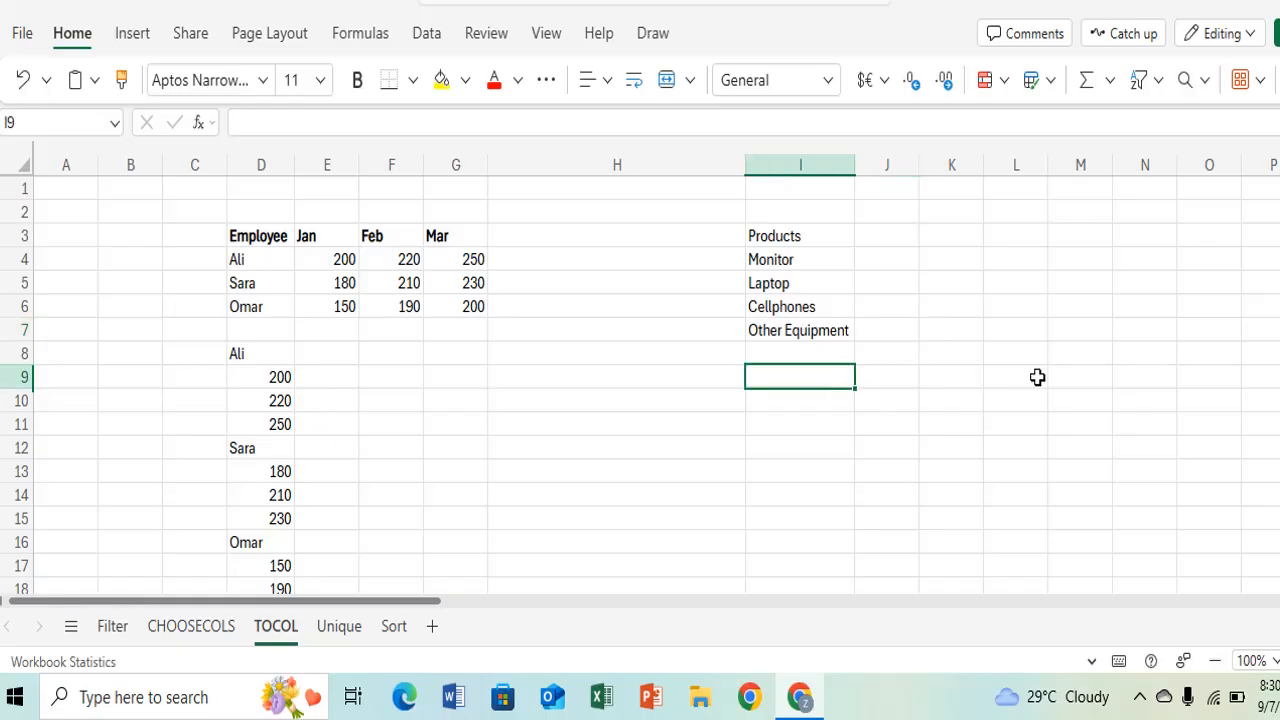
text(=T)
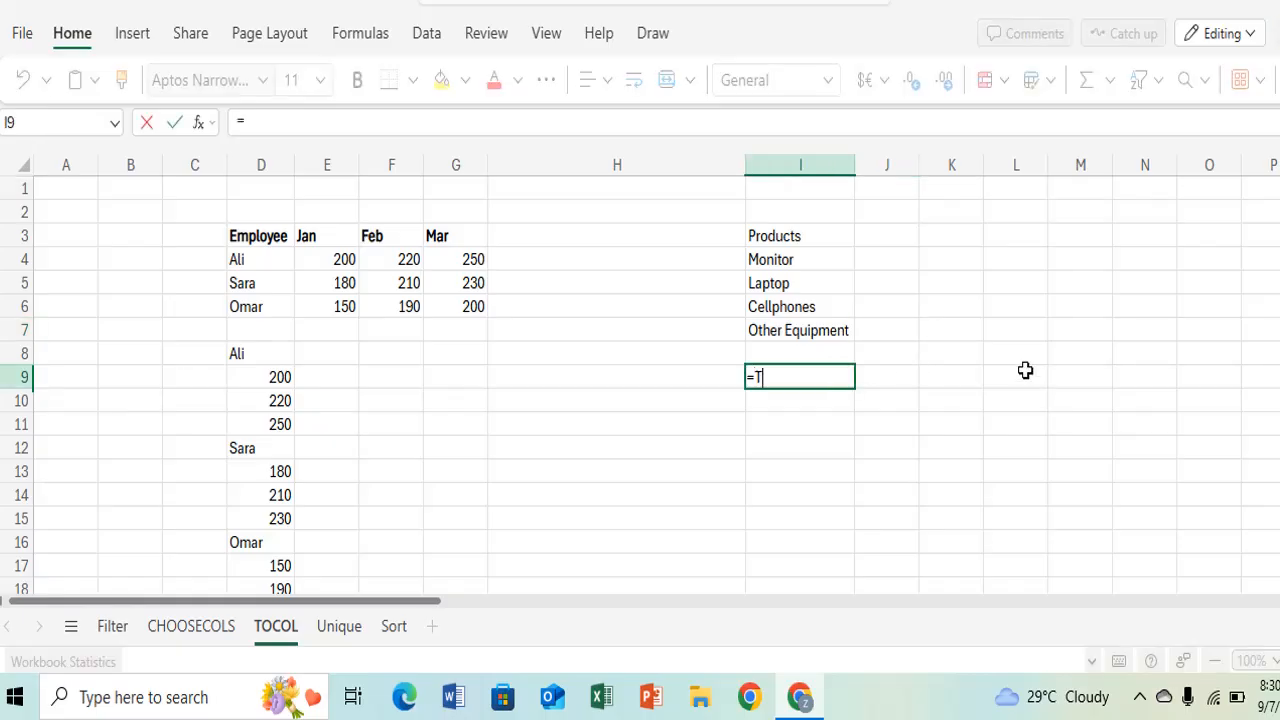
text(OROW()
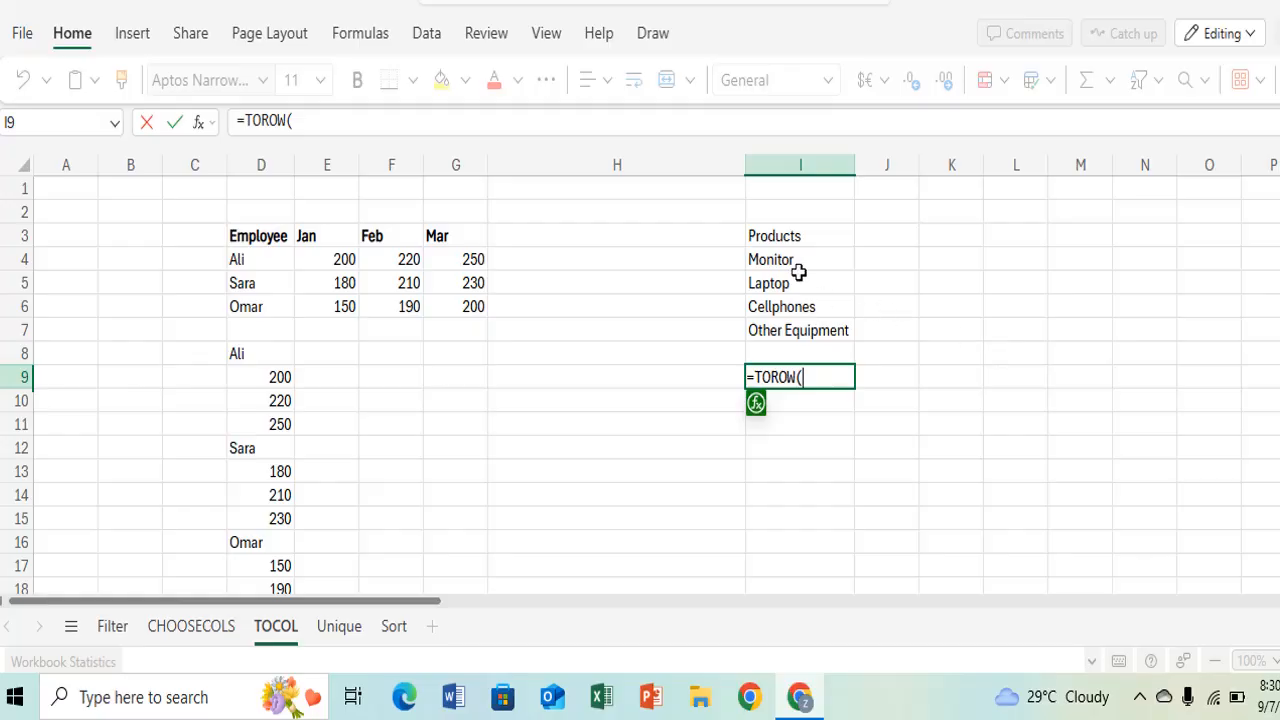
drag(797, 260, 800, 330)
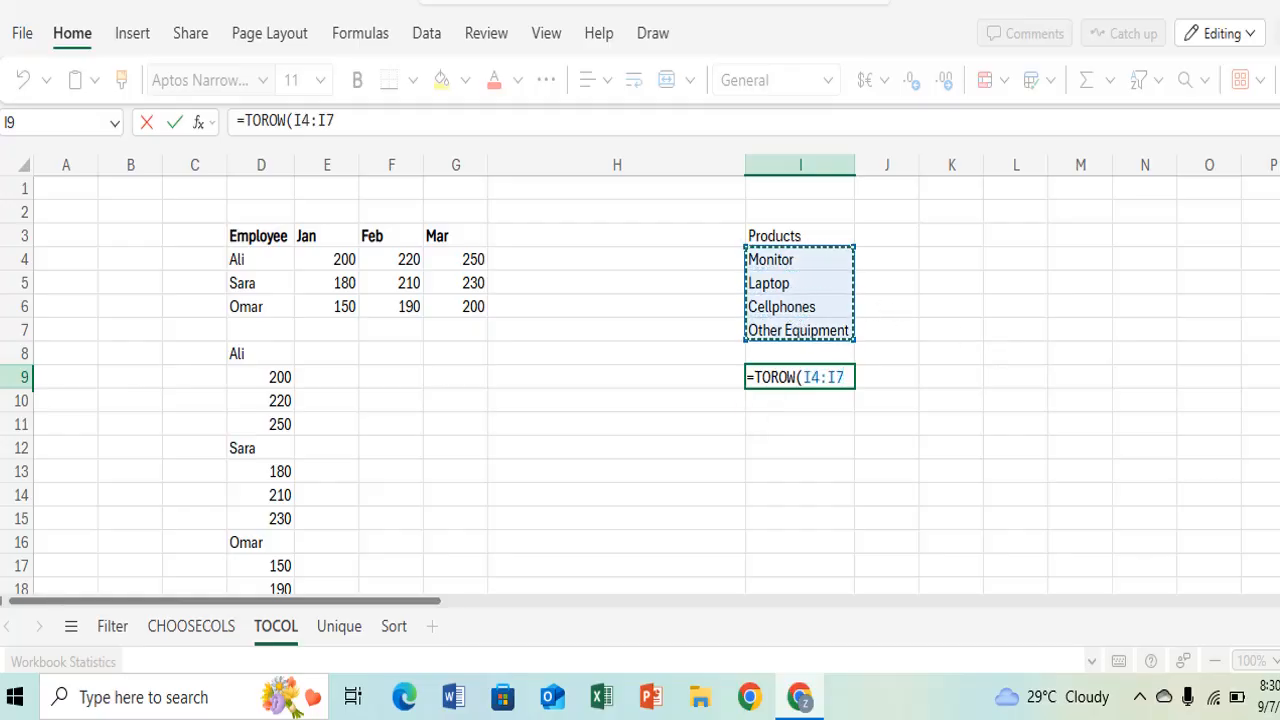
text())
key(Return)
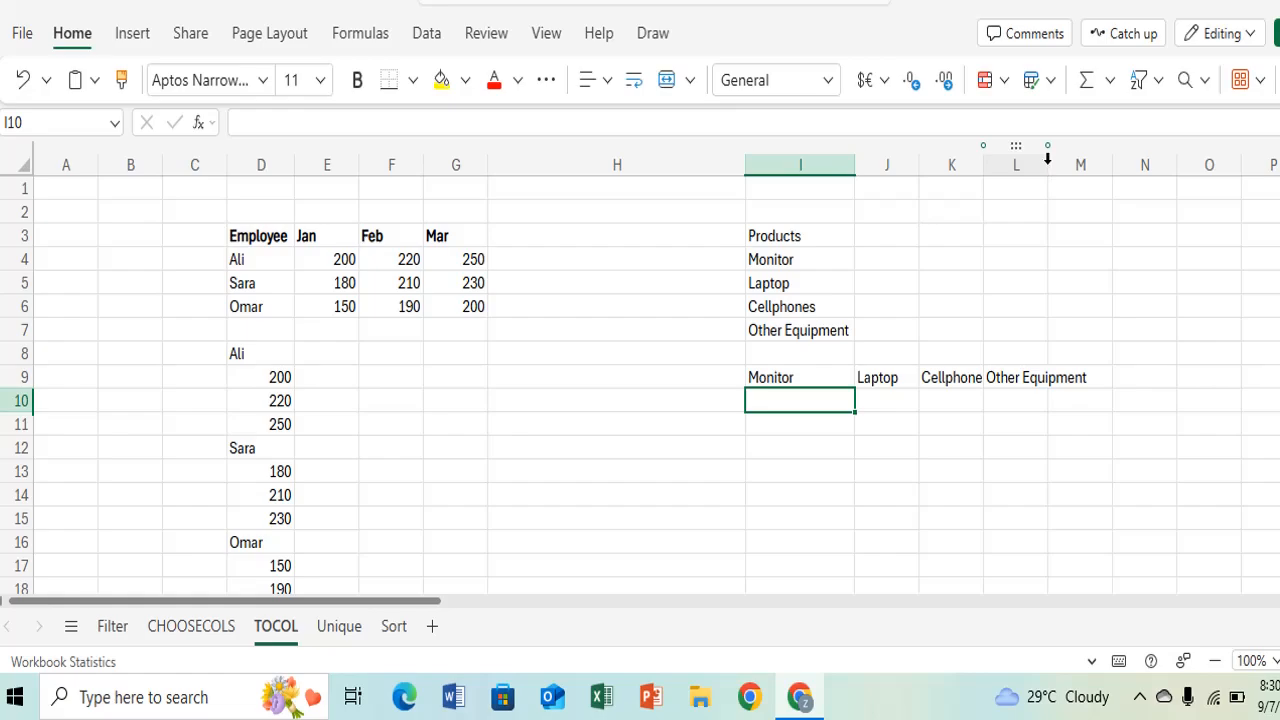
drag(1048, 168, 1092, 168)
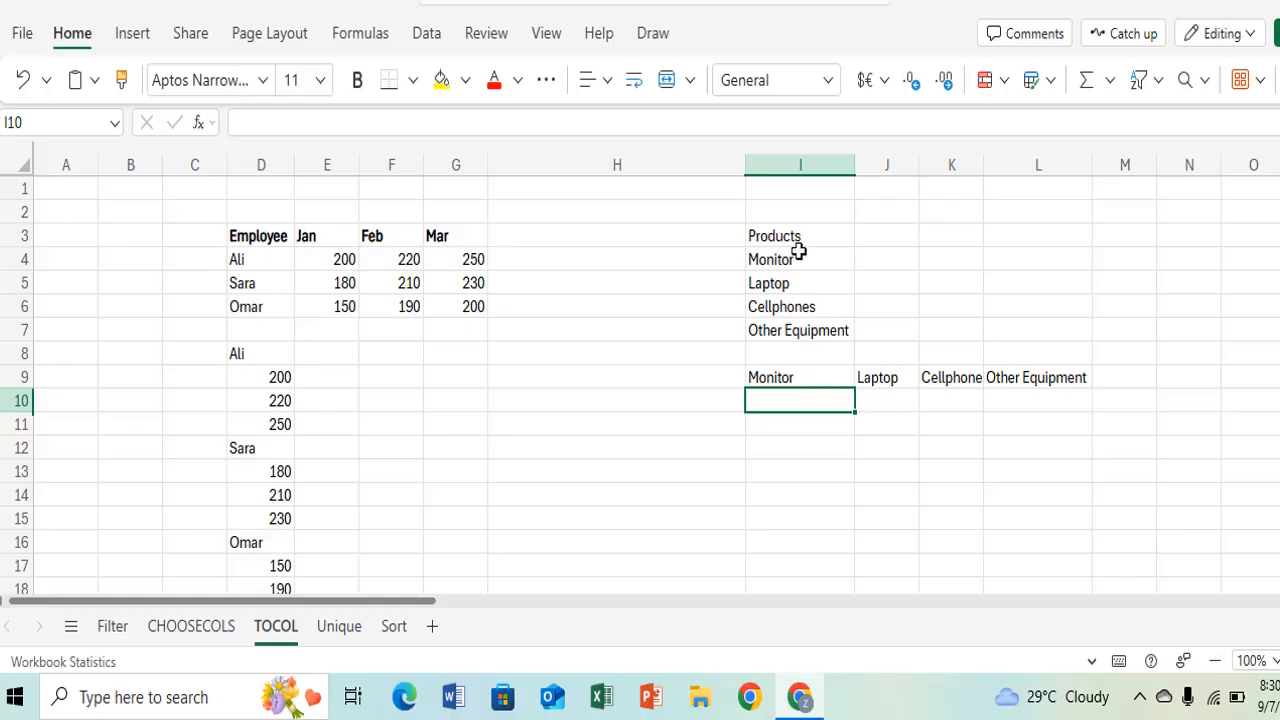
Step: Review the TOCOL formula in cell D8 and its source range without changing it
scroll(466, 432, down, 3)
scroll(466, 432, up, 3)
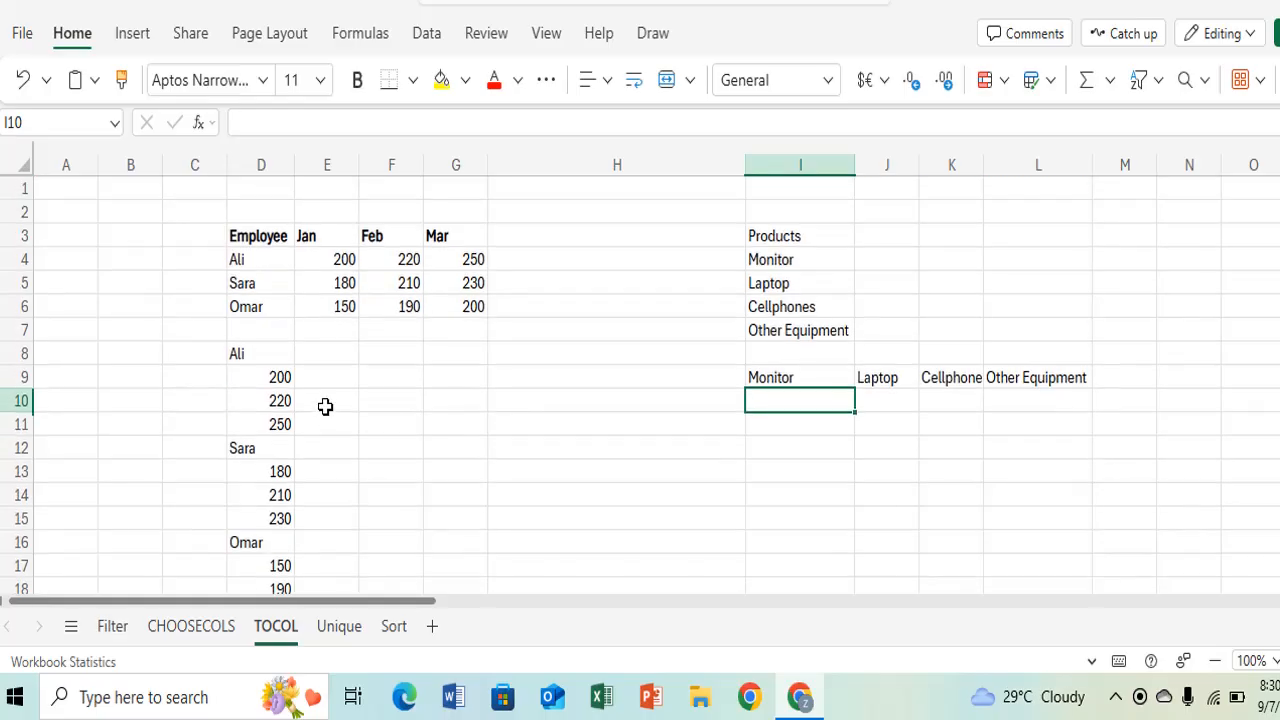
double_click(258, 360)
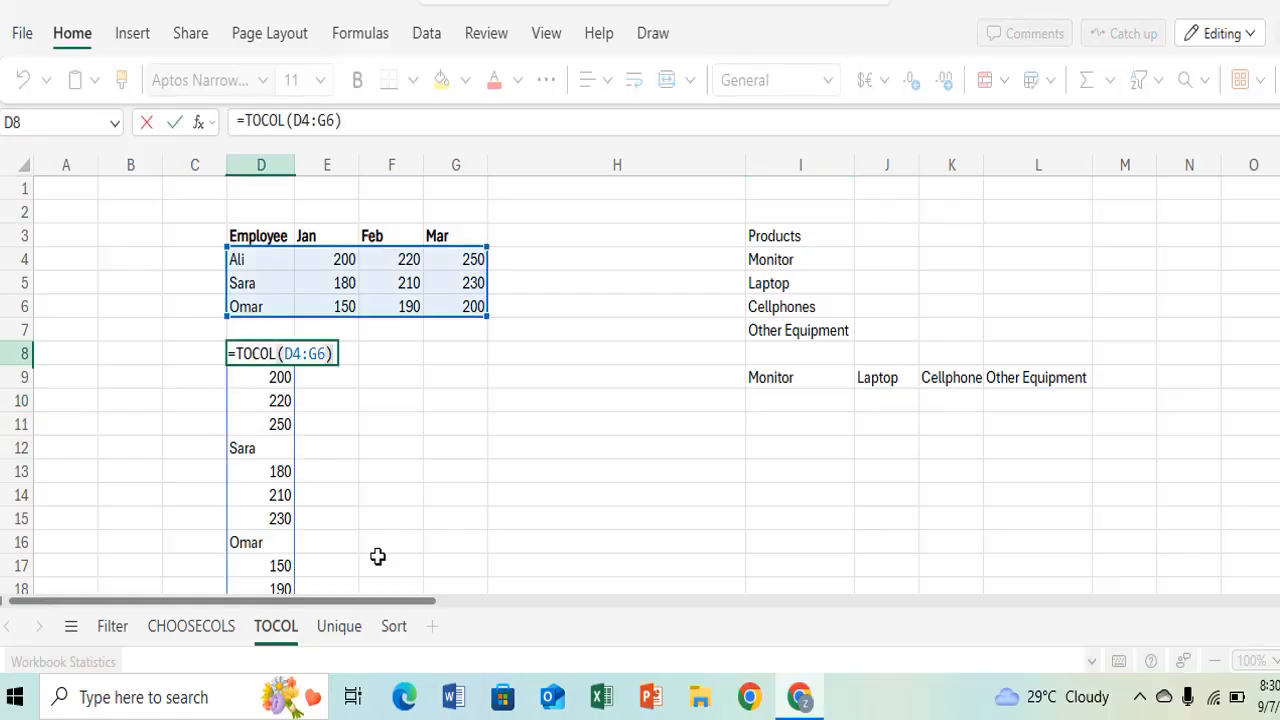
key(Escape)
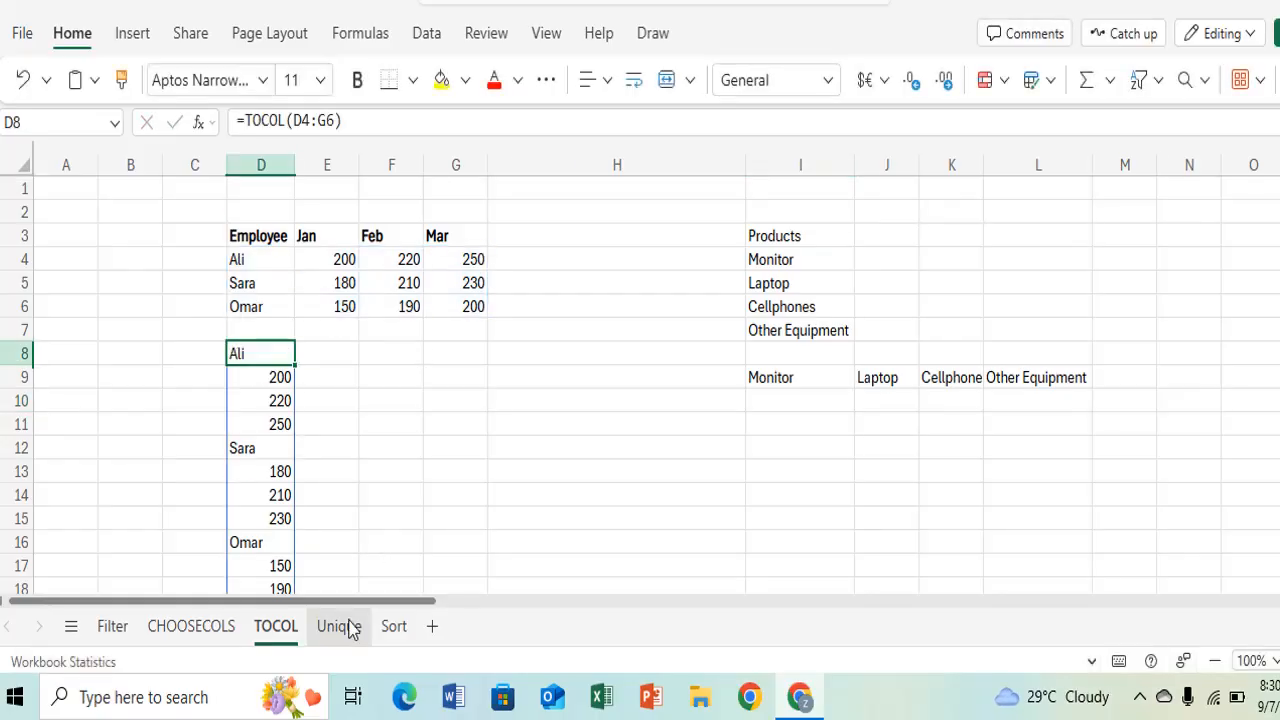
Step: On the Unique sheet, enter =UNIQUE(D2:D13) in cell E6 to list each name once
click(349, 627)
click(334, 311)
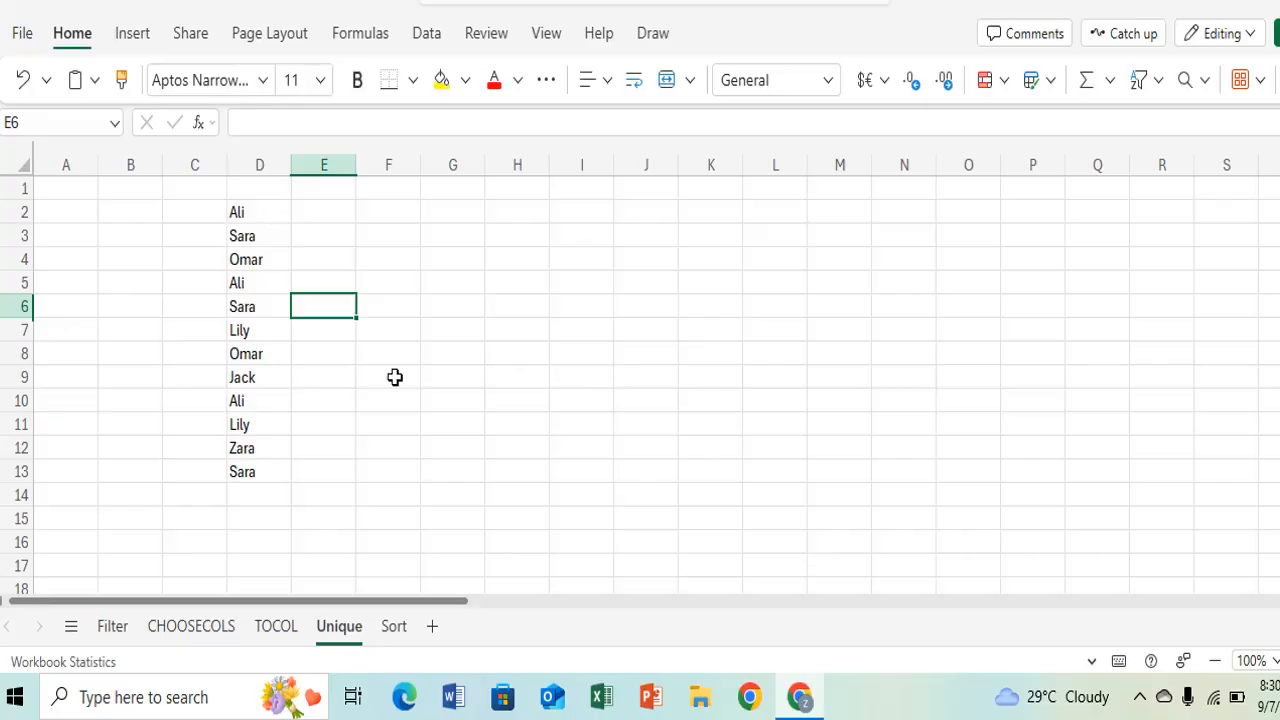
text(=U)
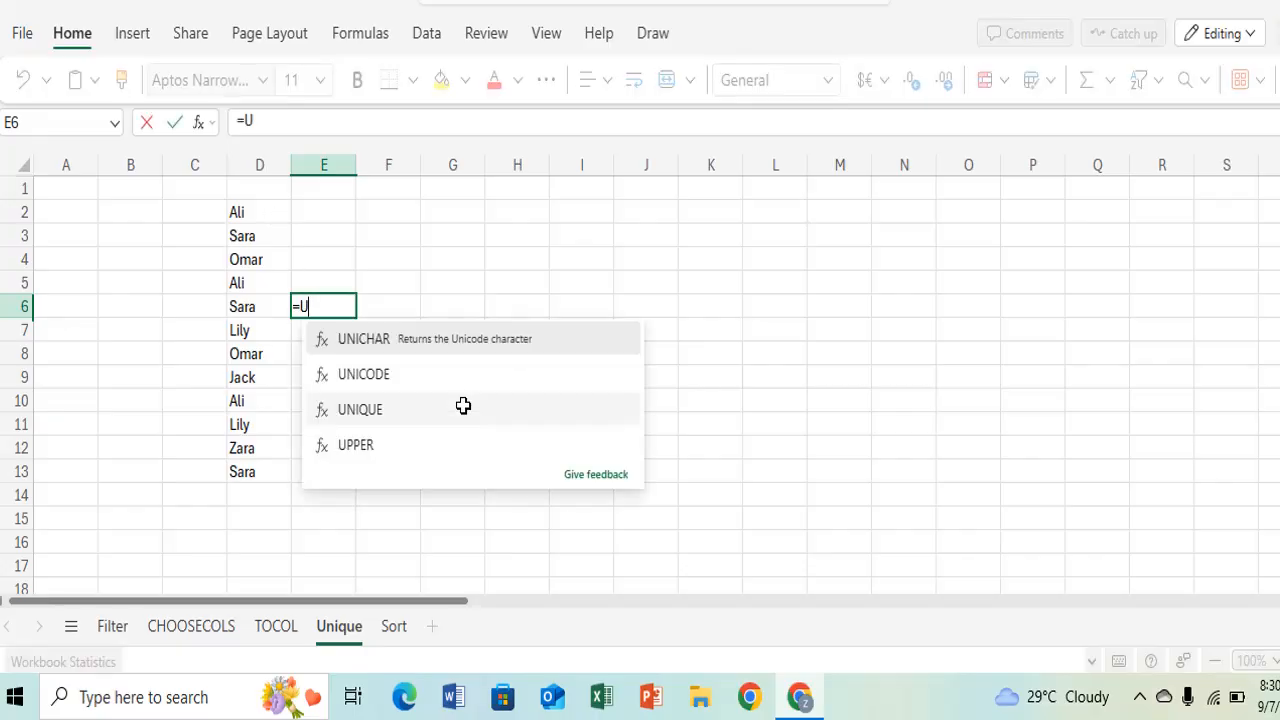
text(NIQUE()
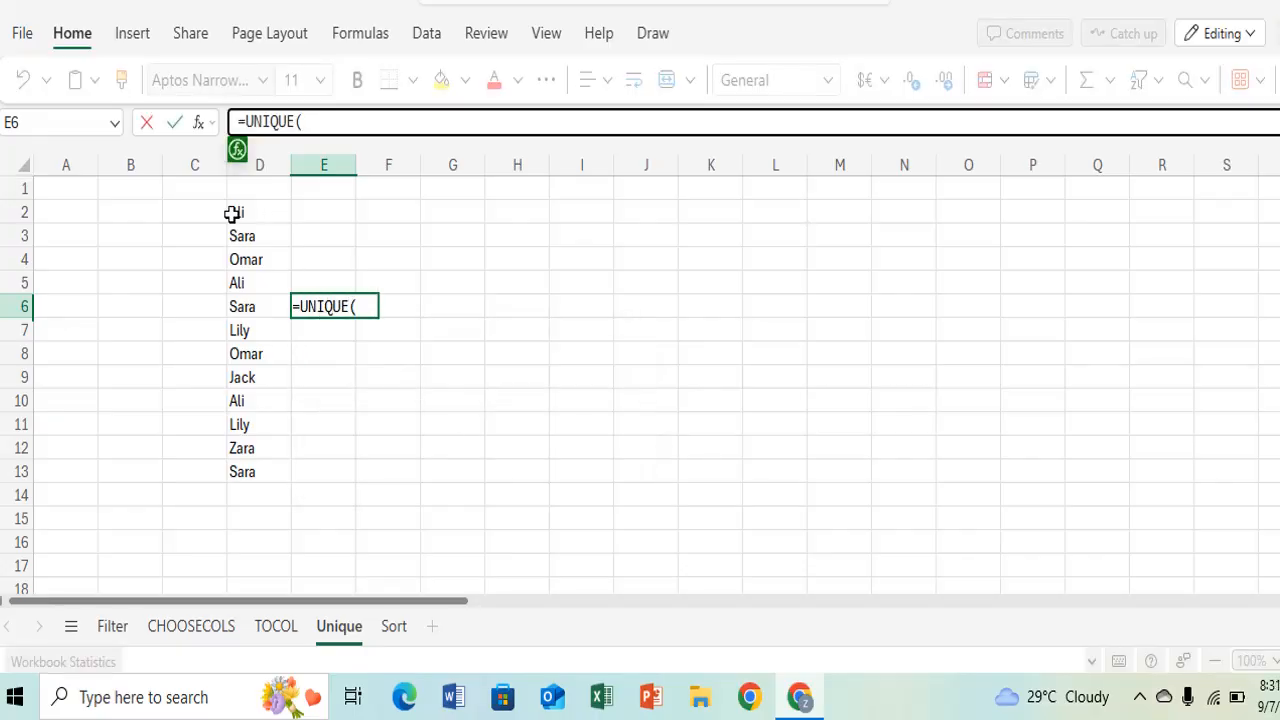
drag(234, 211, 257, 470)
text())
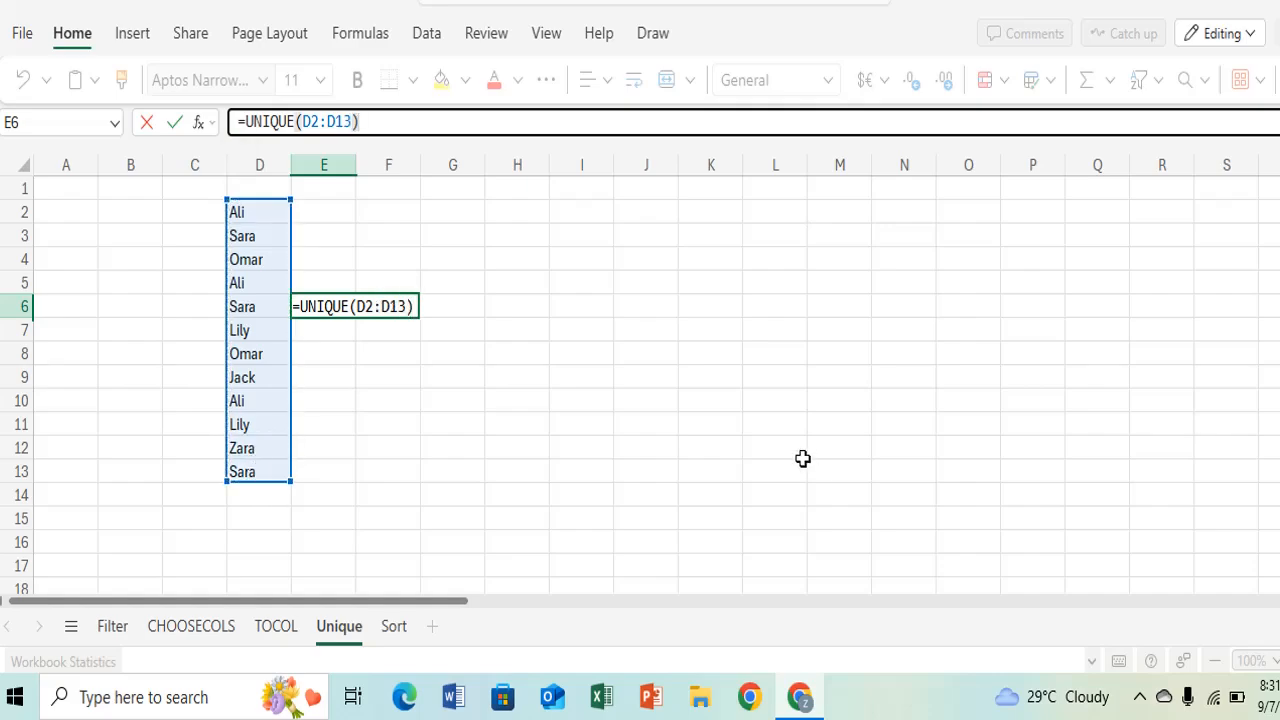
key(Return)
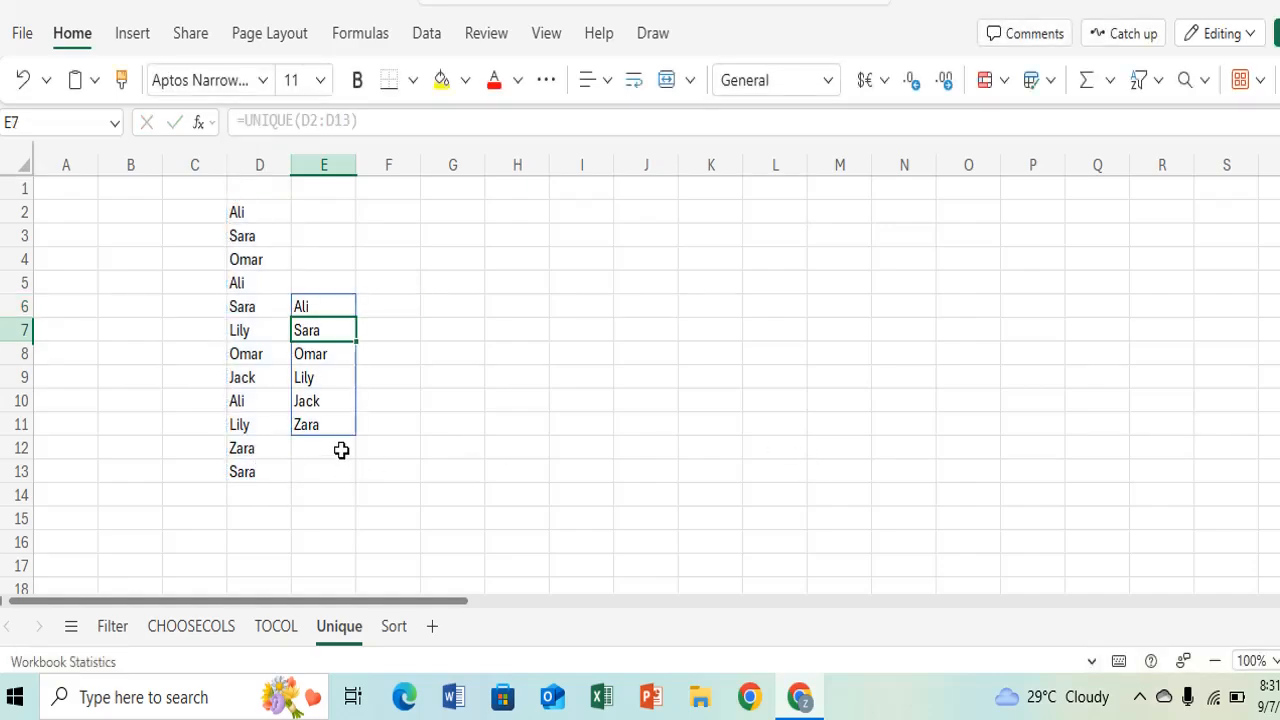
click(340, 448)
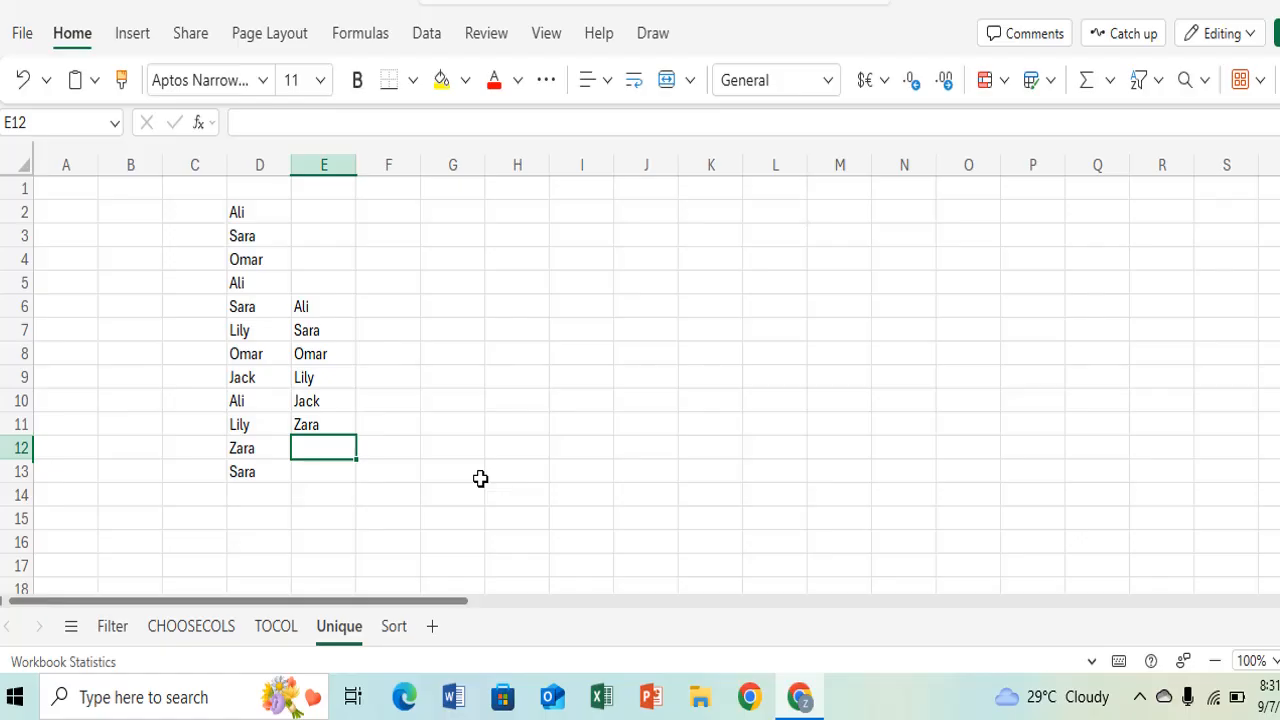
Step: On the Sort sheet, enter the labels Sort in cell B7 and Sortby in cell B8
click(395, 632)
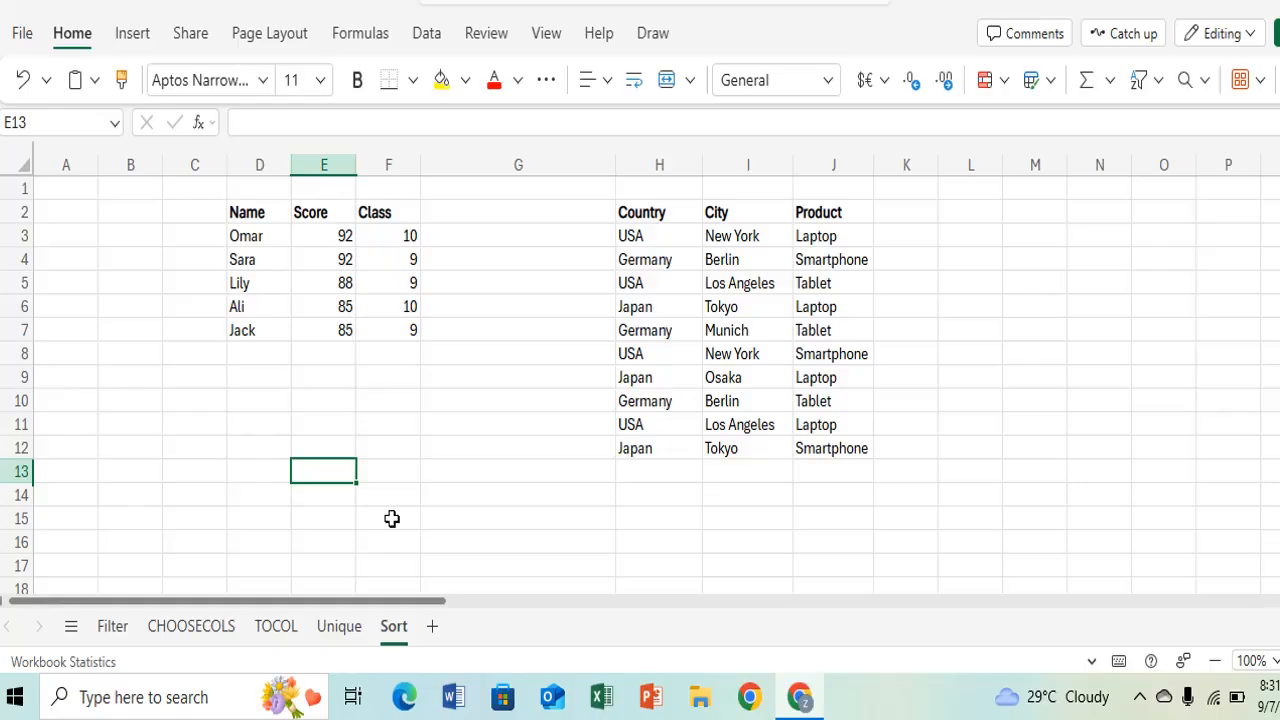
click(260, 424)
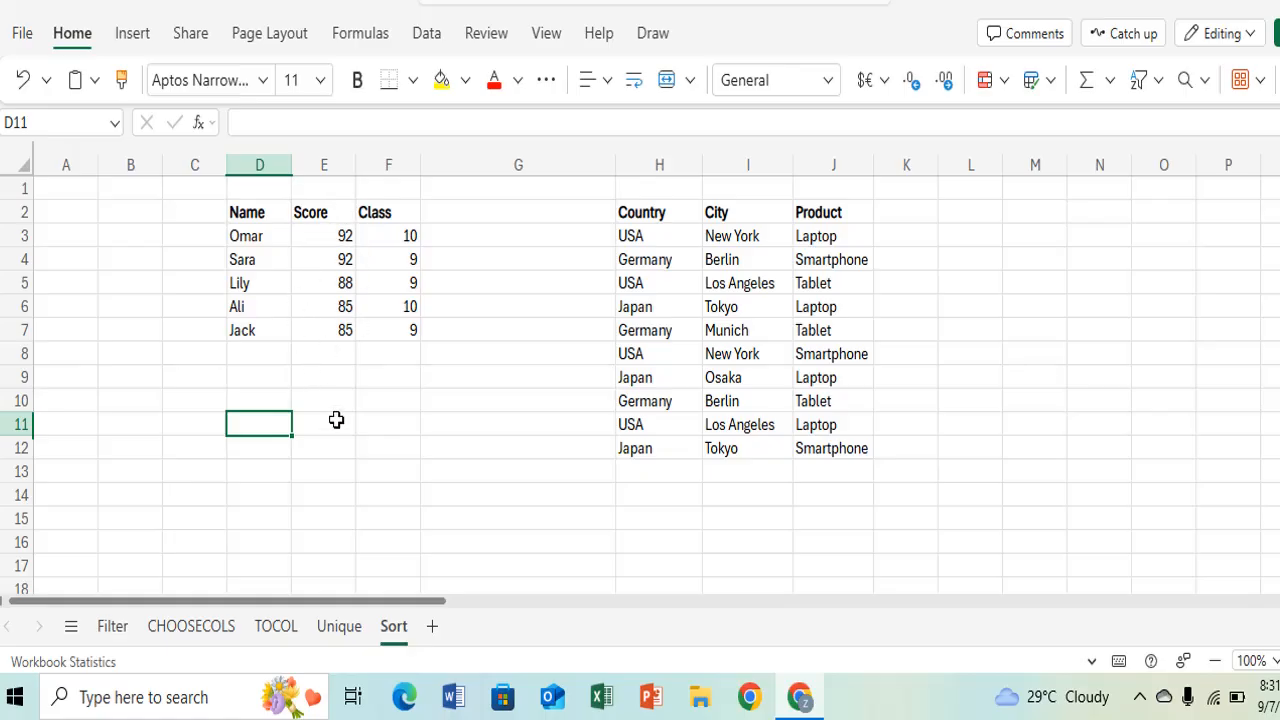
click(129, 331)
text(Sort)
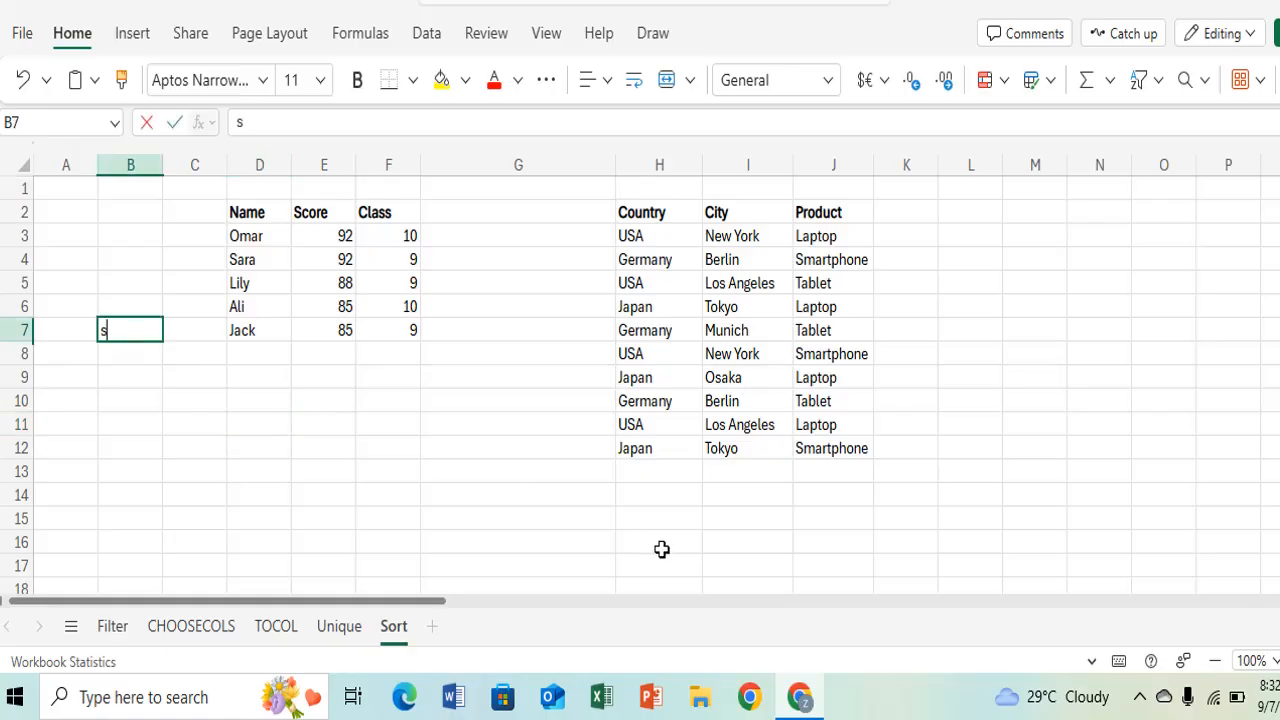
key(Return)
text(Sortby)
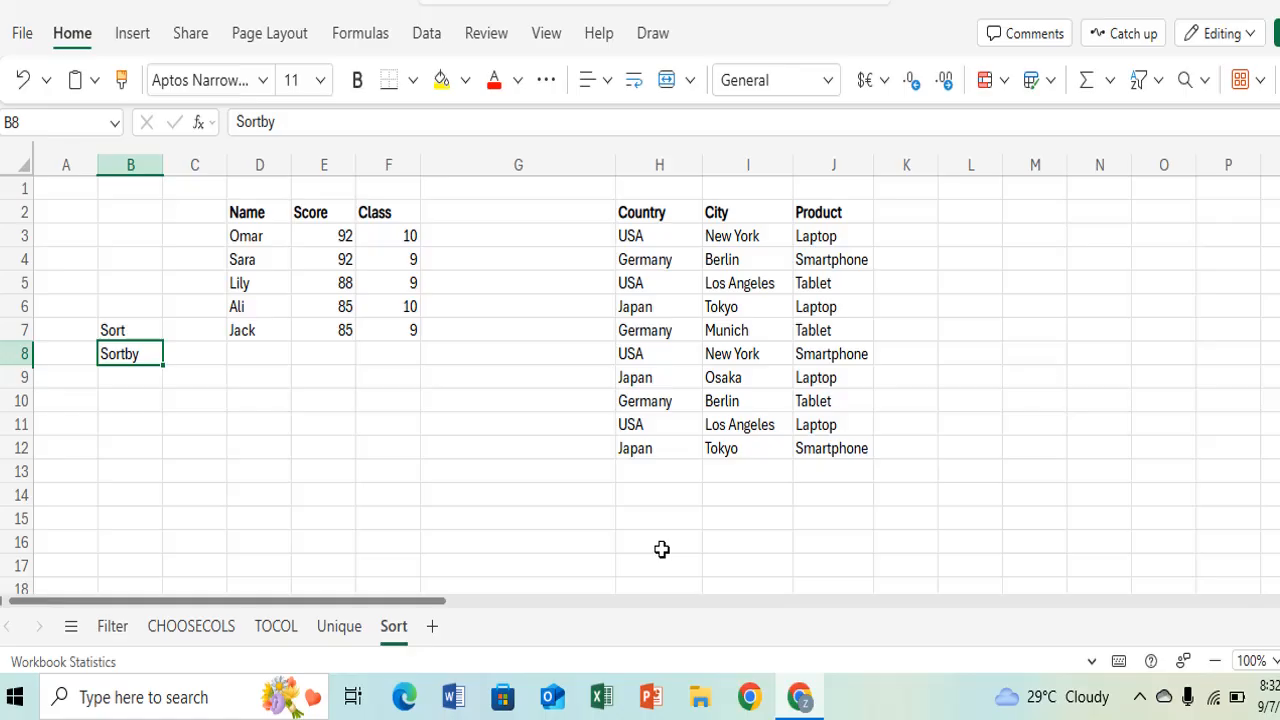
key(Up)
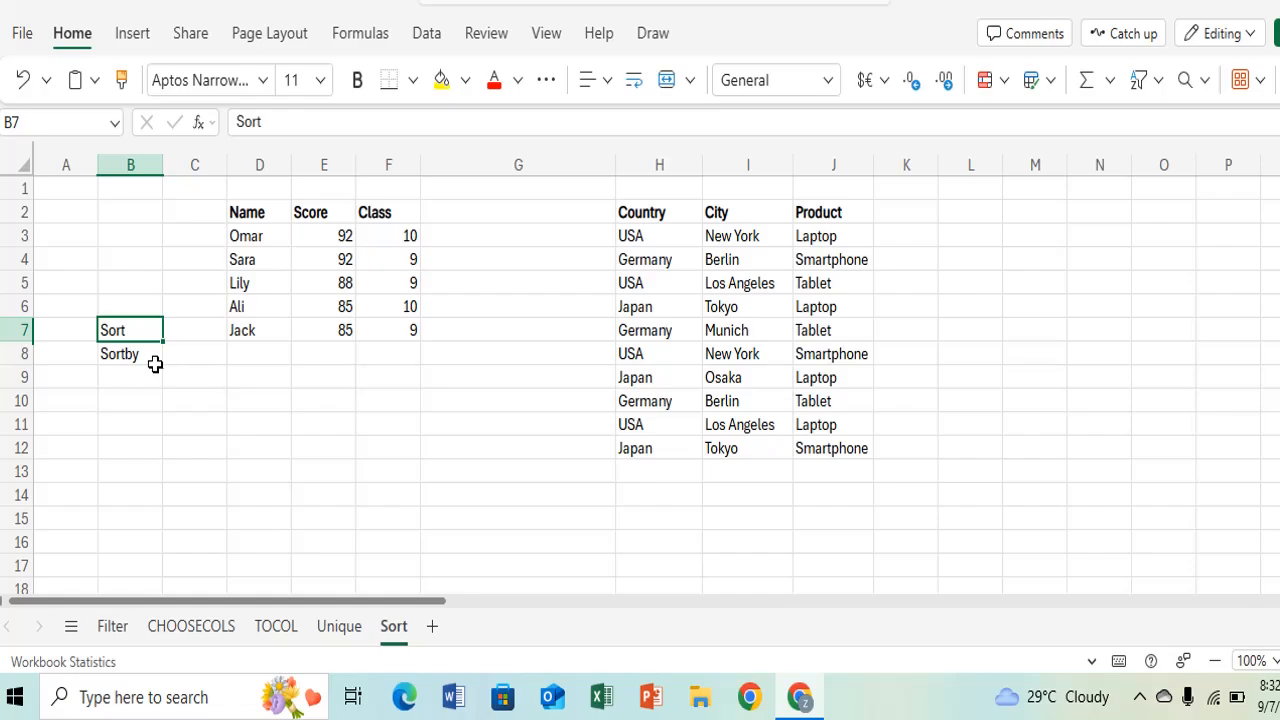
Step: Enter =SORT(E3:E7,1,1) in cell D10 to sort the scores in ascending order
click(266, 400)
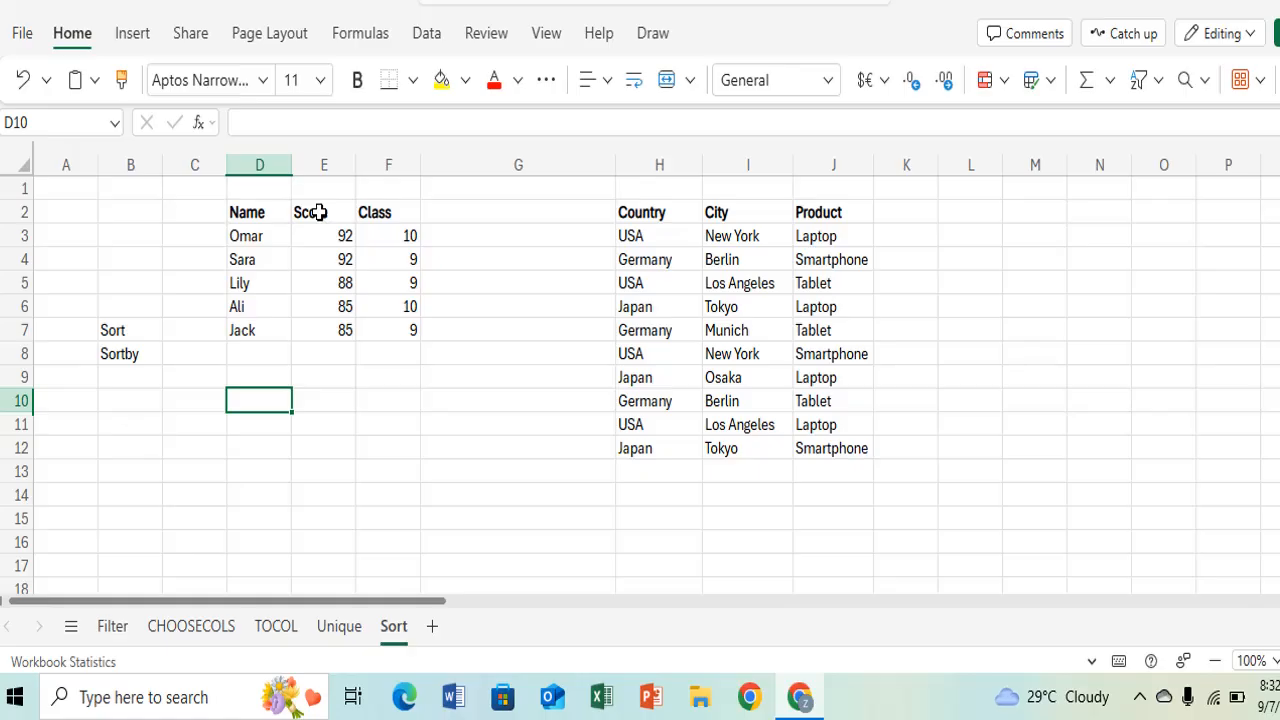
text(=SORT)
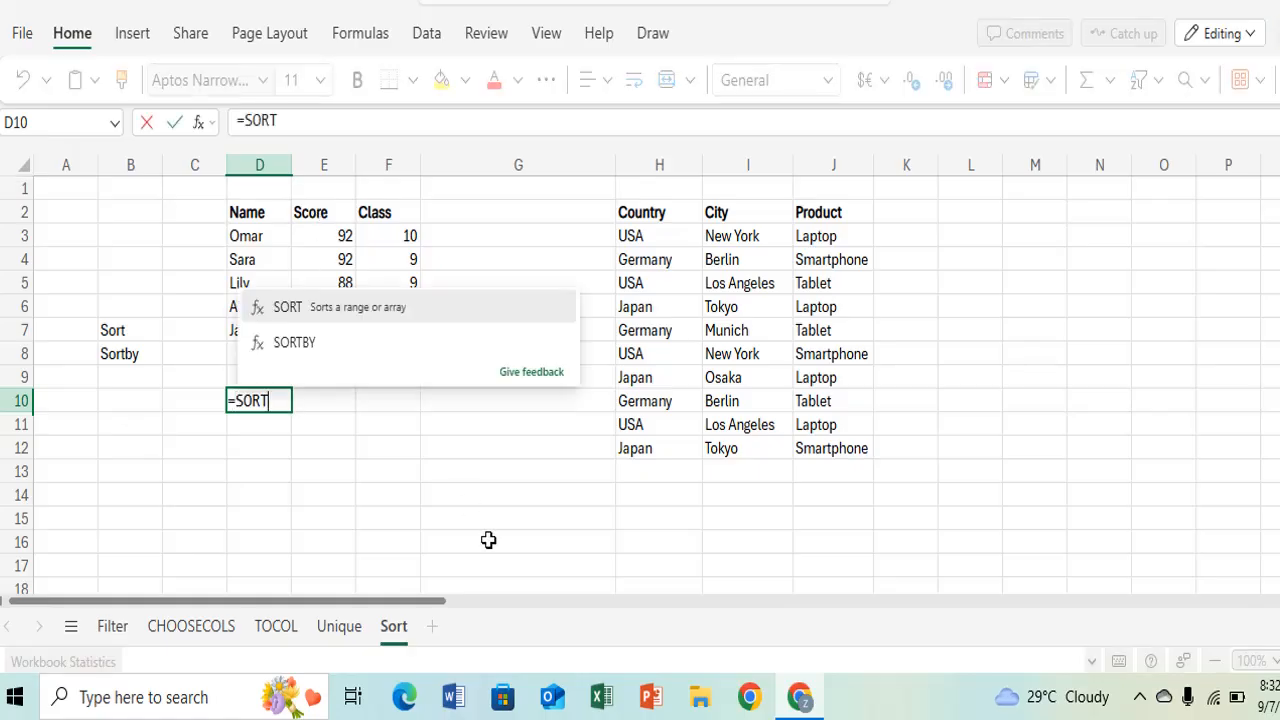
click(288, 308)
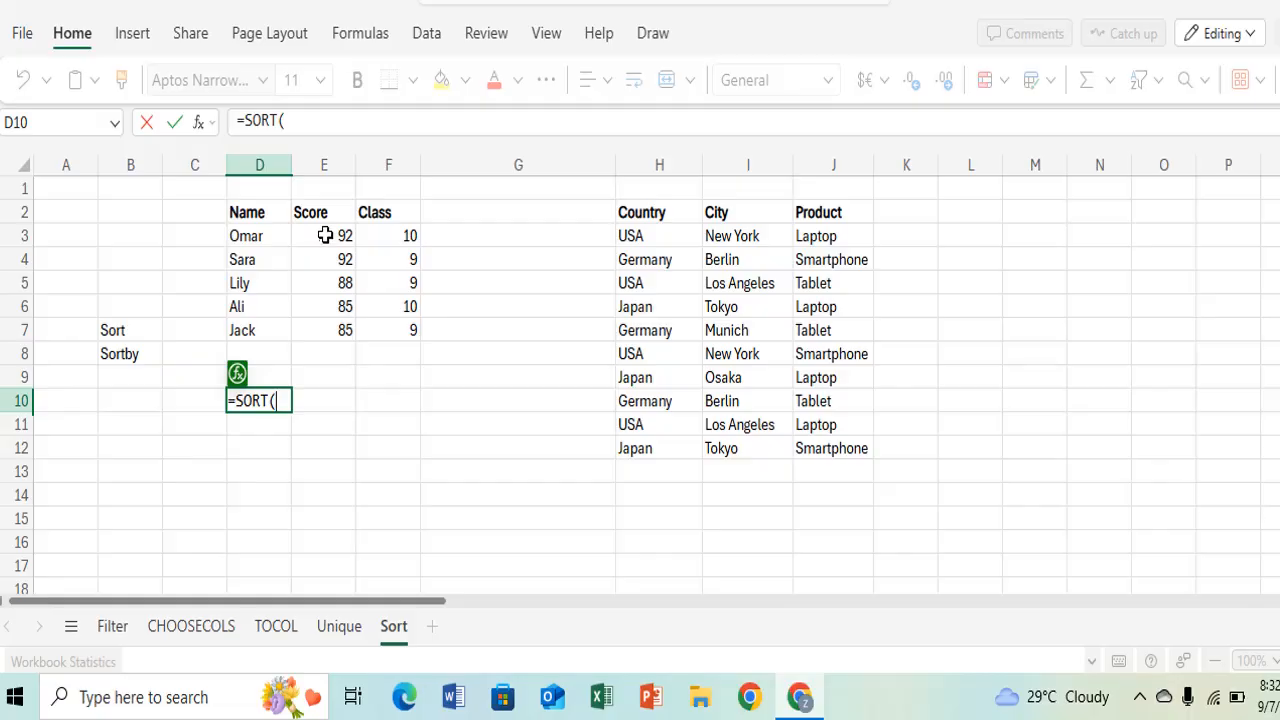
drag(323, 234, 318, 331)
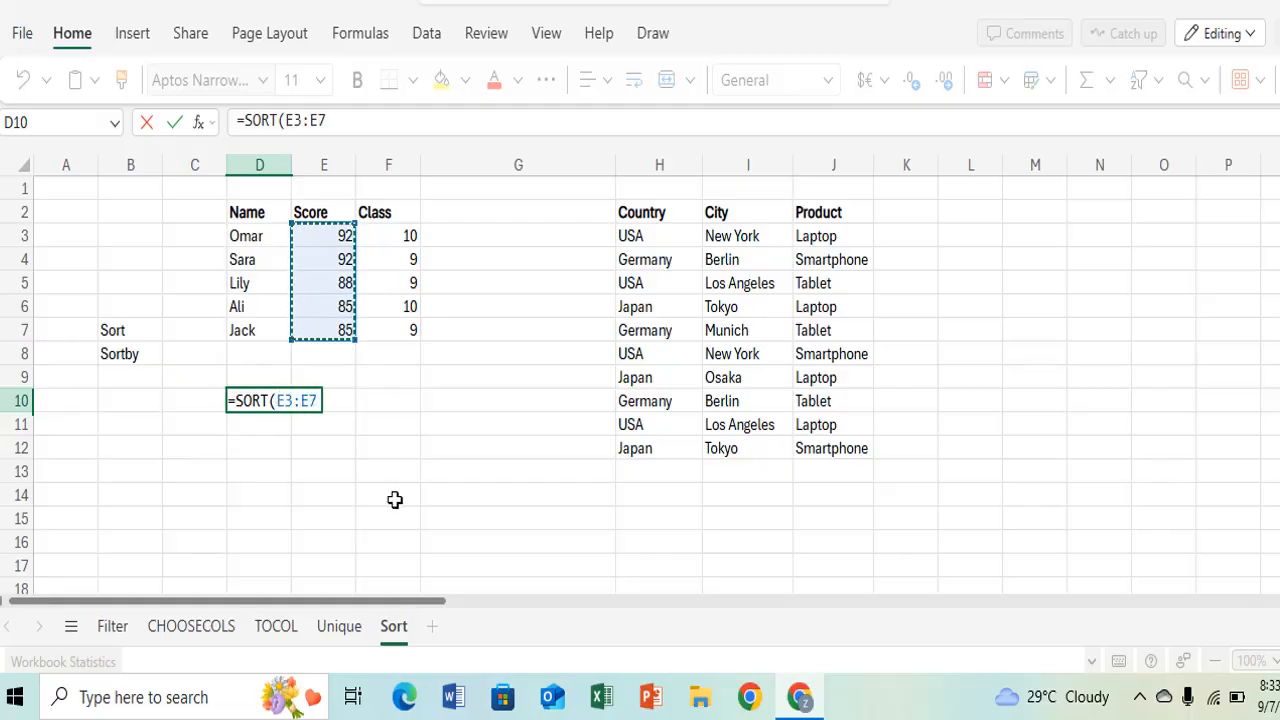
text(,)
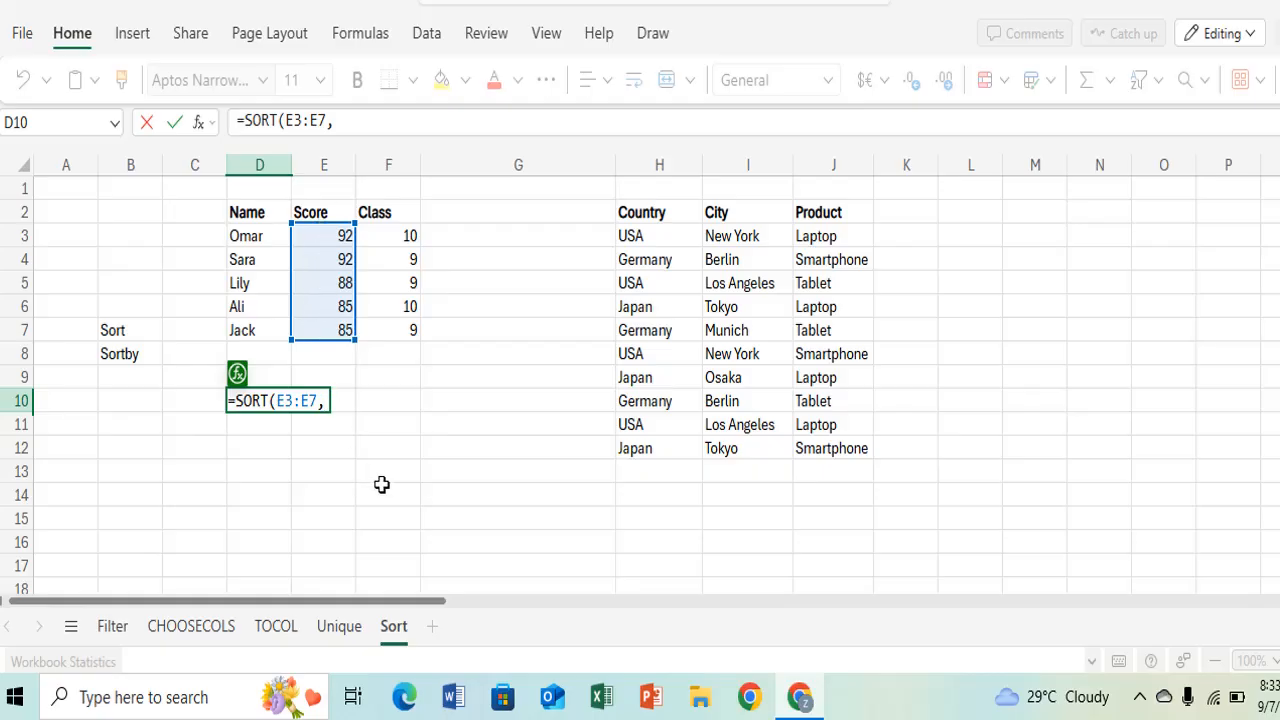
text(1,)
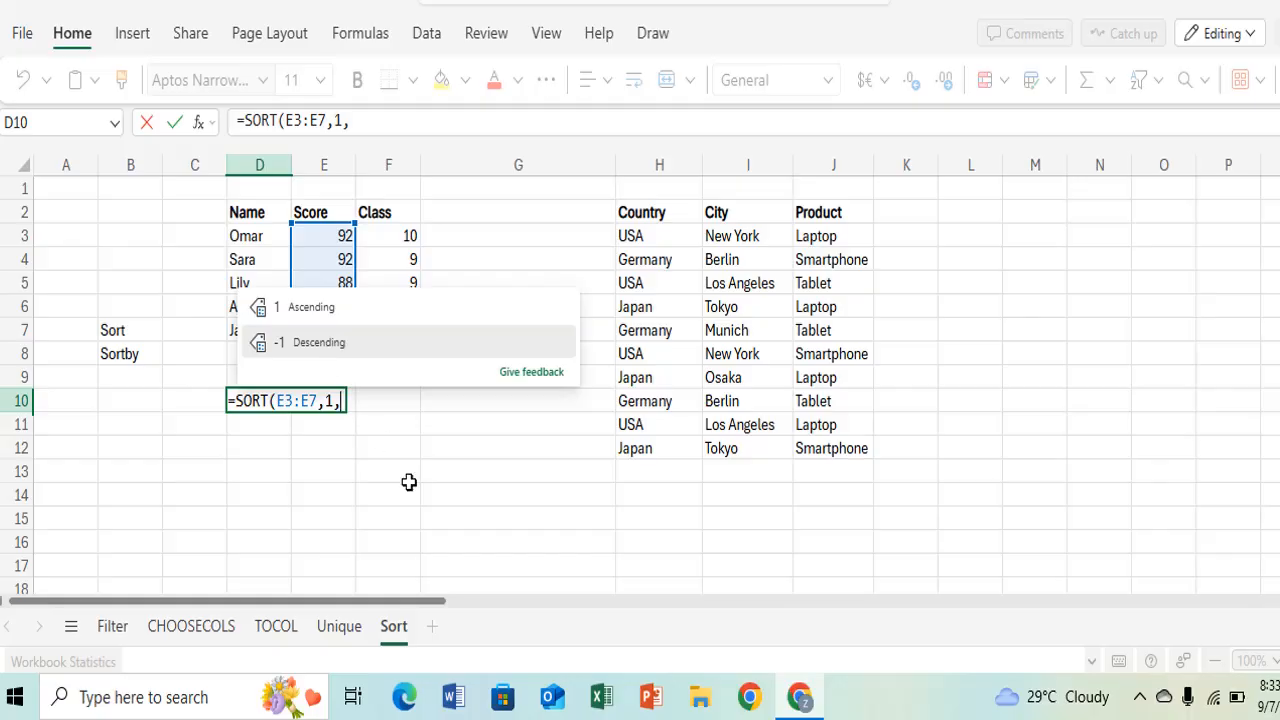
text(1)
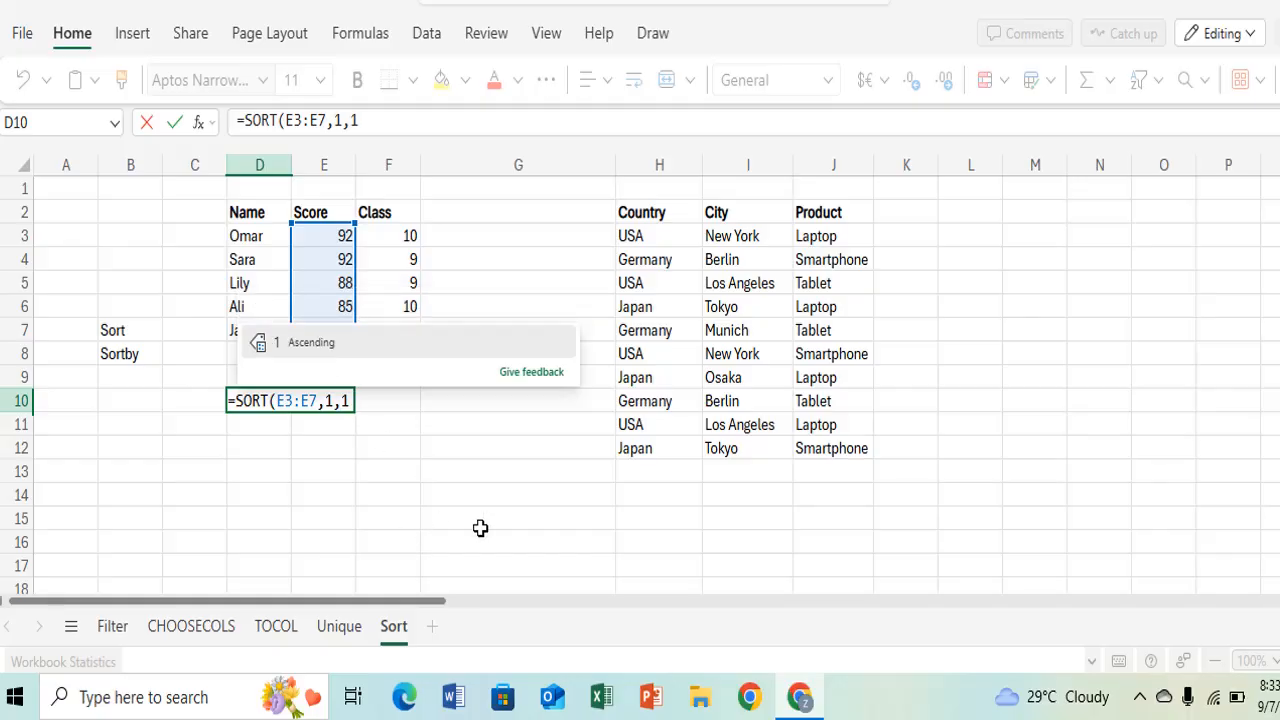
text())
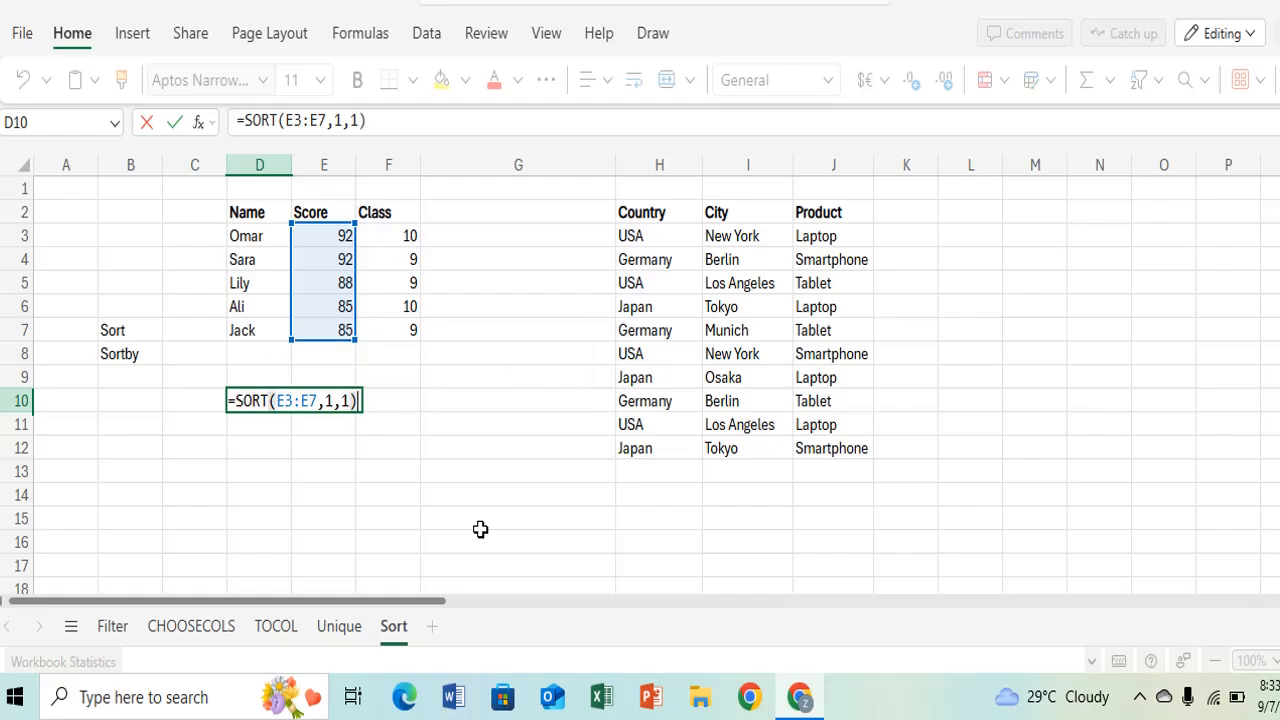
key(Return)
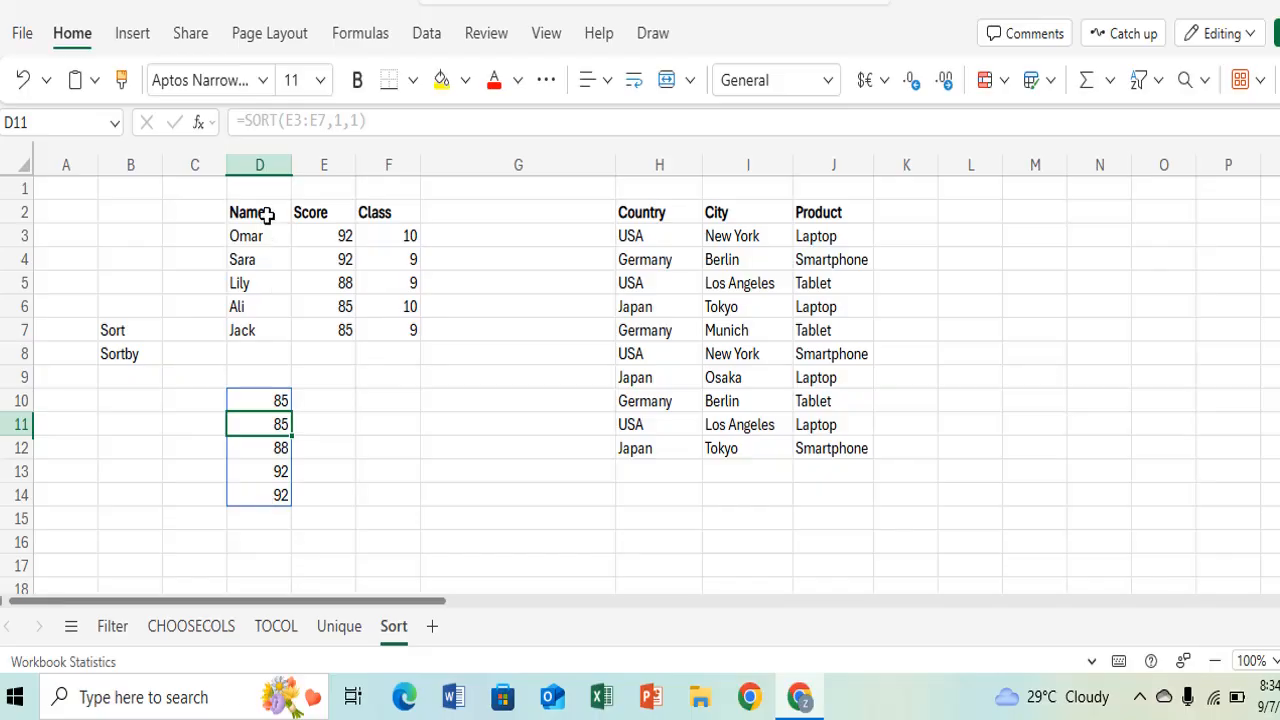
Step: Enter =SORT(D3:E7,2,1) in cell D16 to sort the names and scores by score in ascending order
click(273, 541)
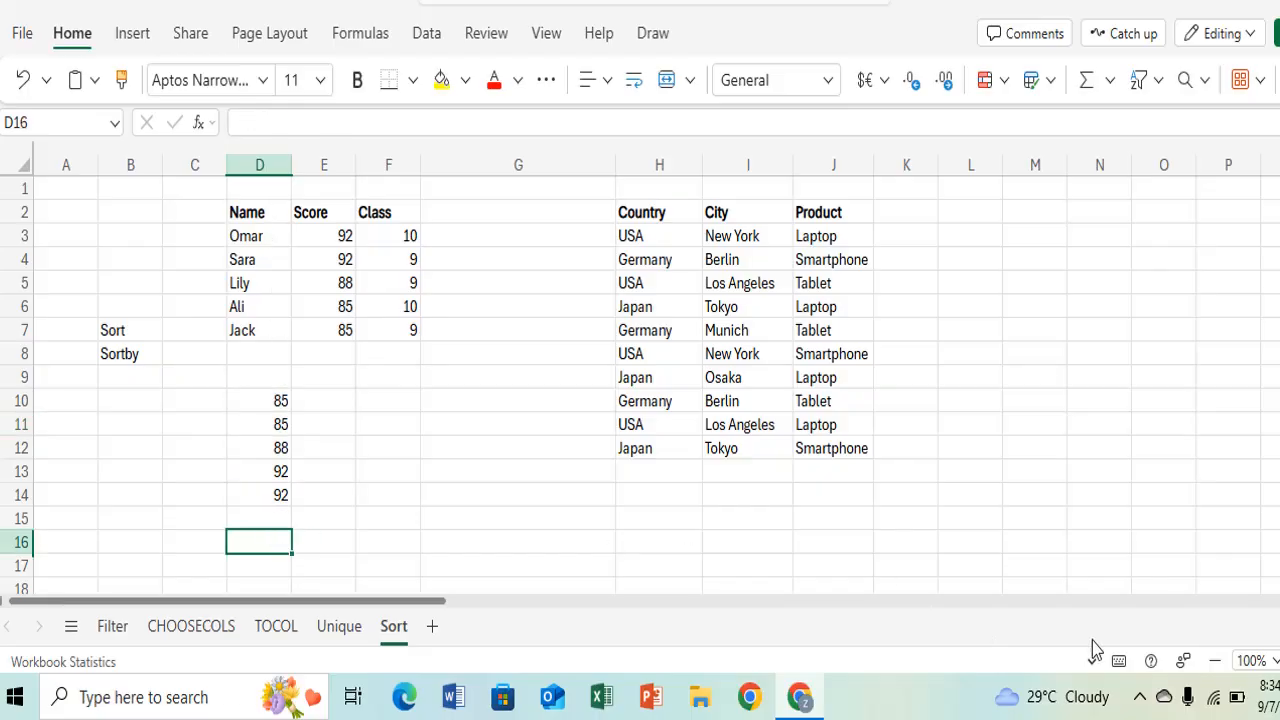
text(=SORT()
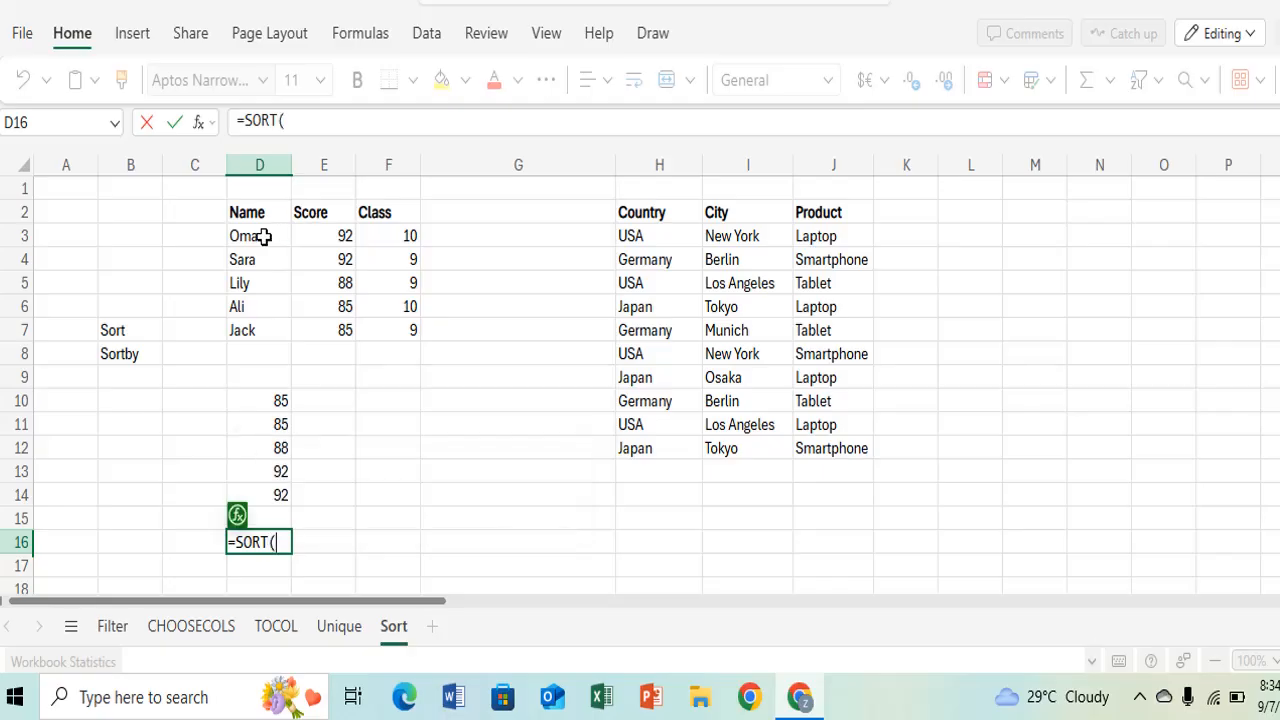
drag(254, 237, 306, 329)
text(,)
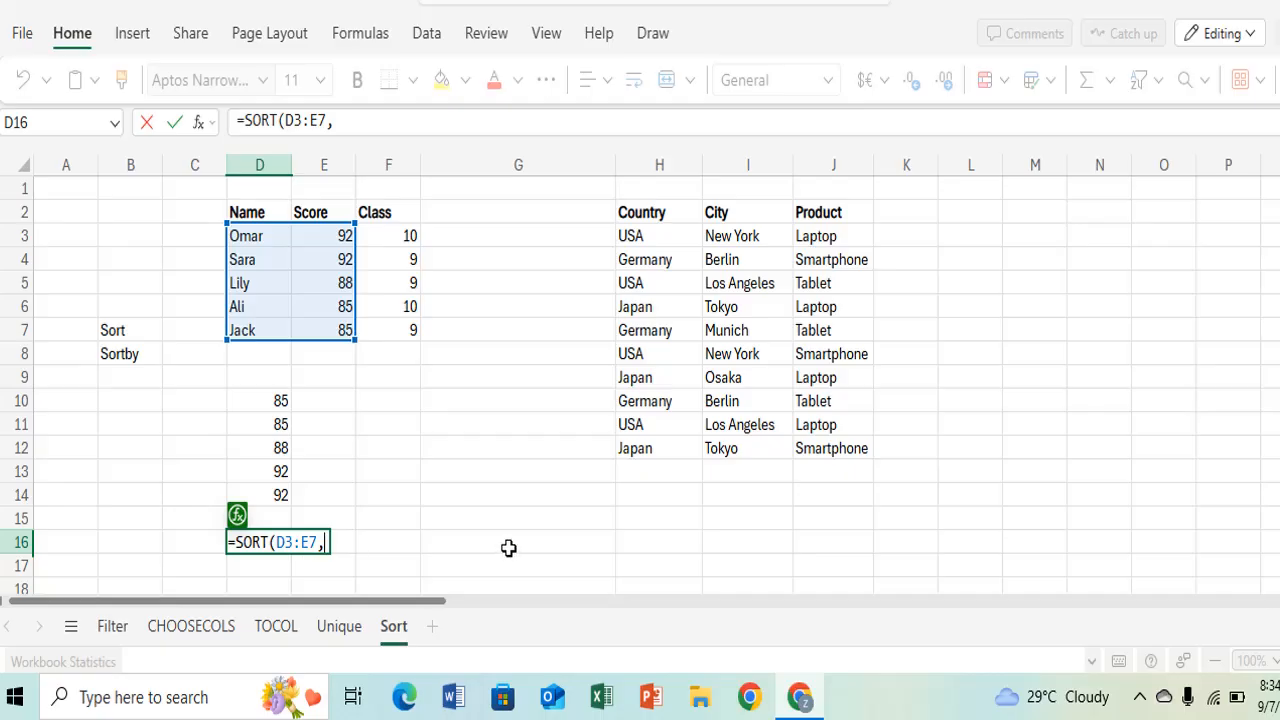
text(2,1)
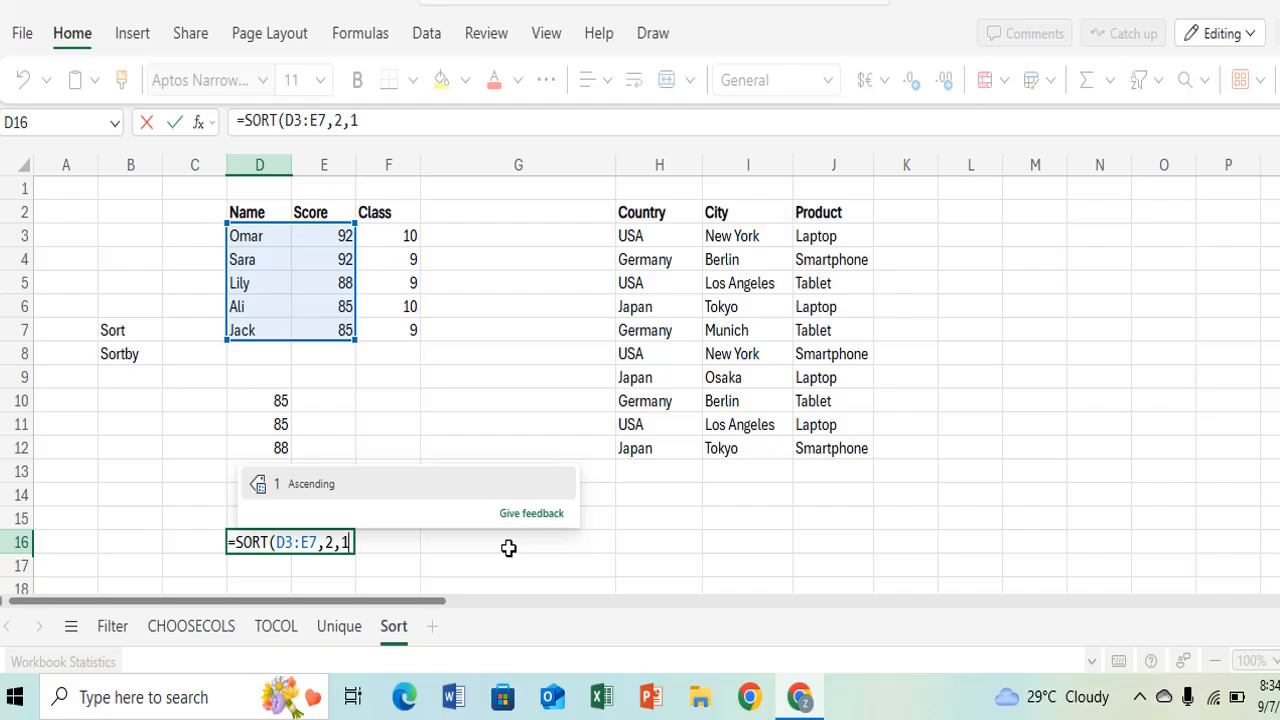
text())
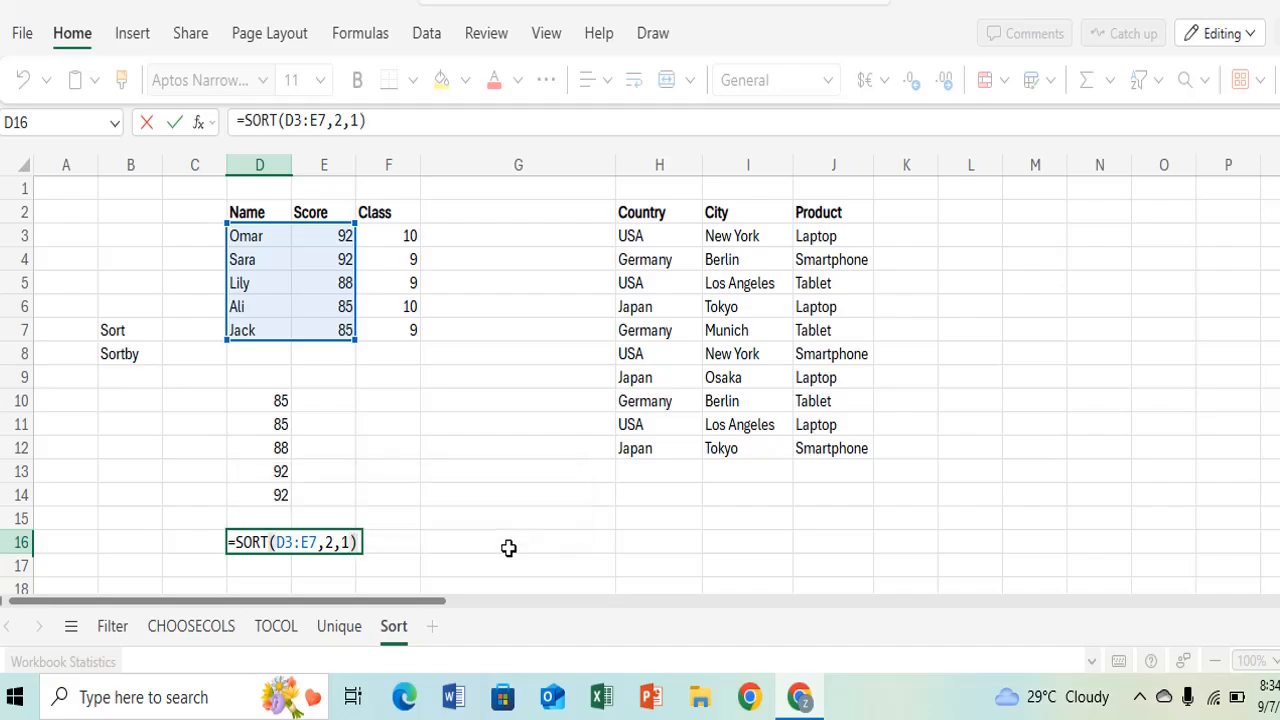
key(Return)
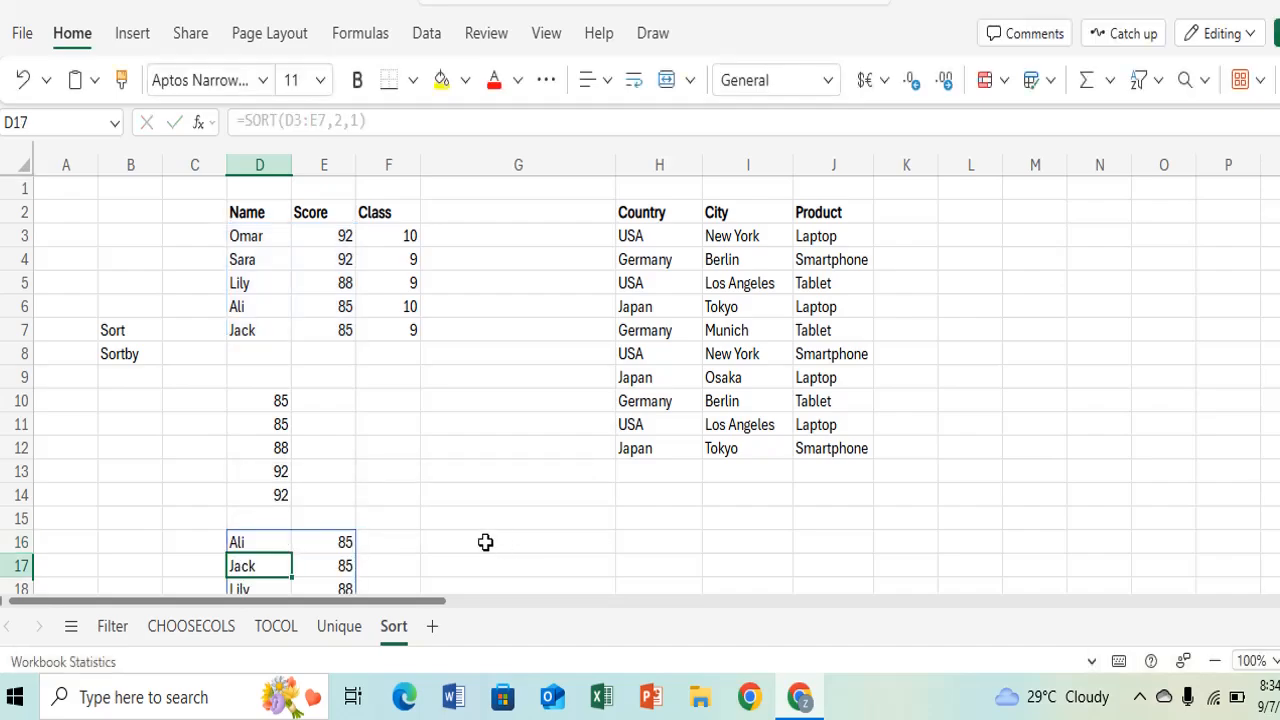
Step: Extend the source range of the SORT formula in D16 to D3:F7 to include the Class column
scroll(485, 542, down, 2)
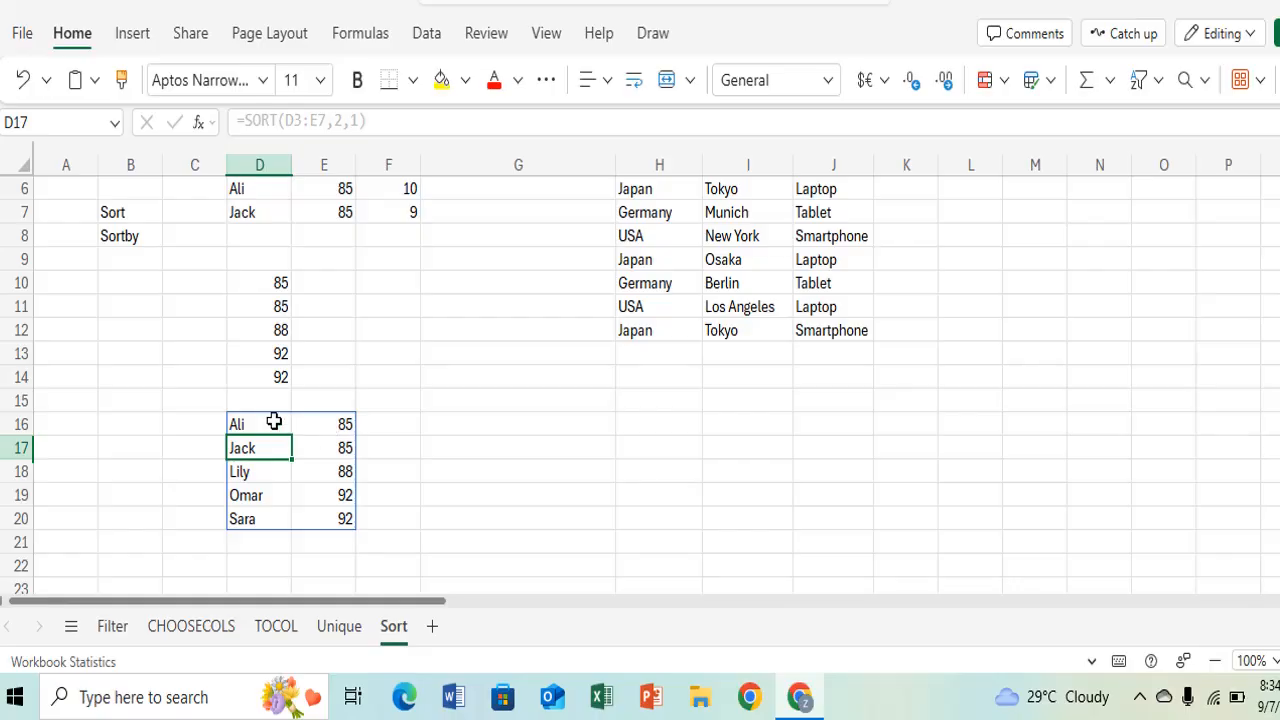
scroll(273, 421, up, 2)
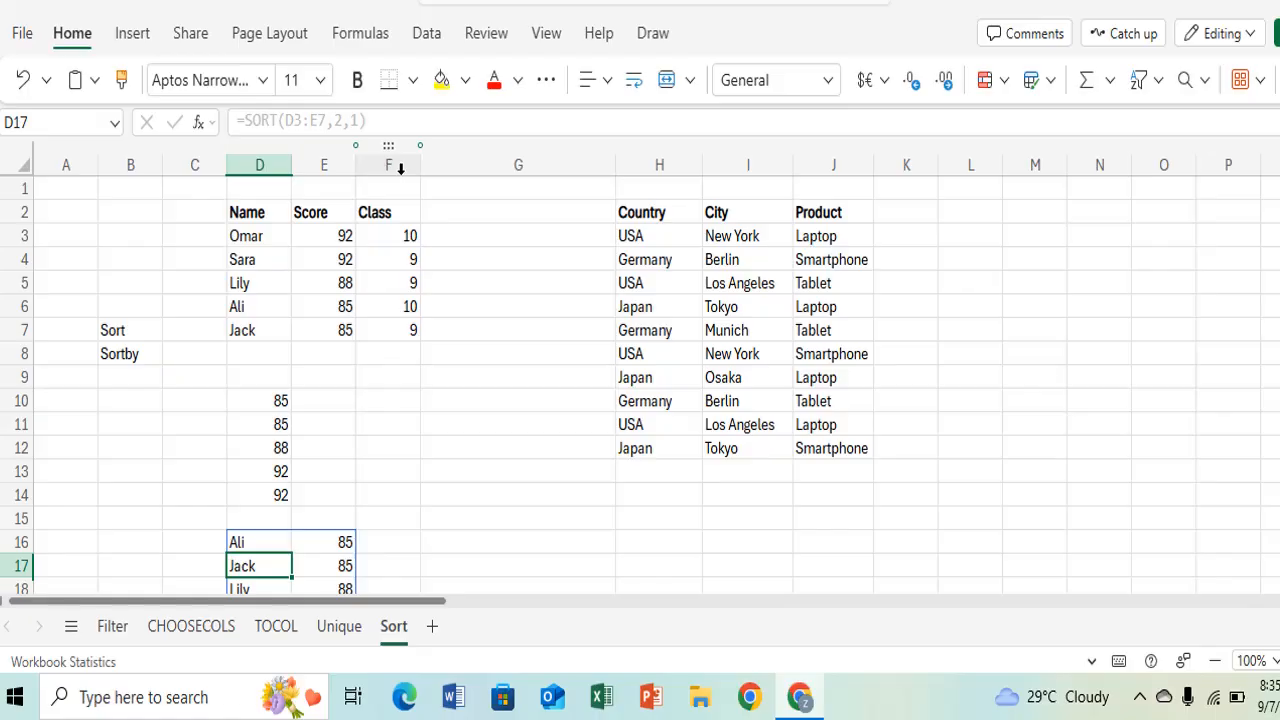
scroll(443, 431, down, 2)
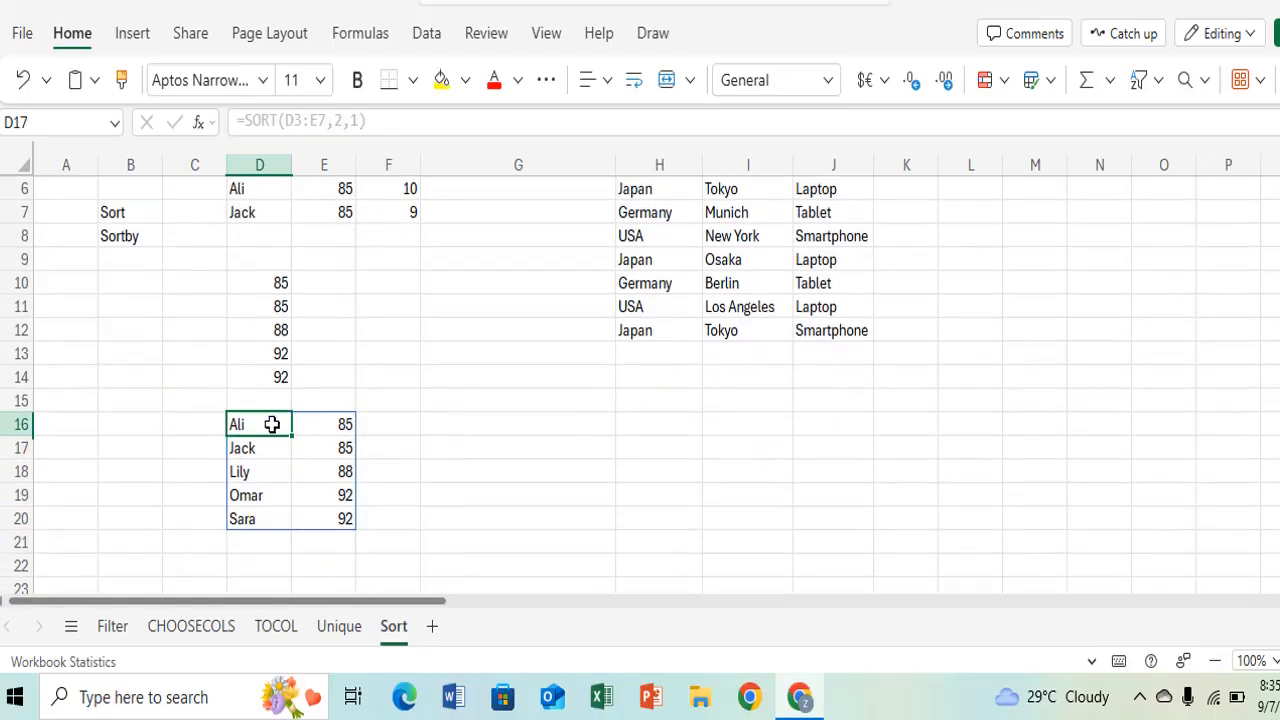
click(272, 424)
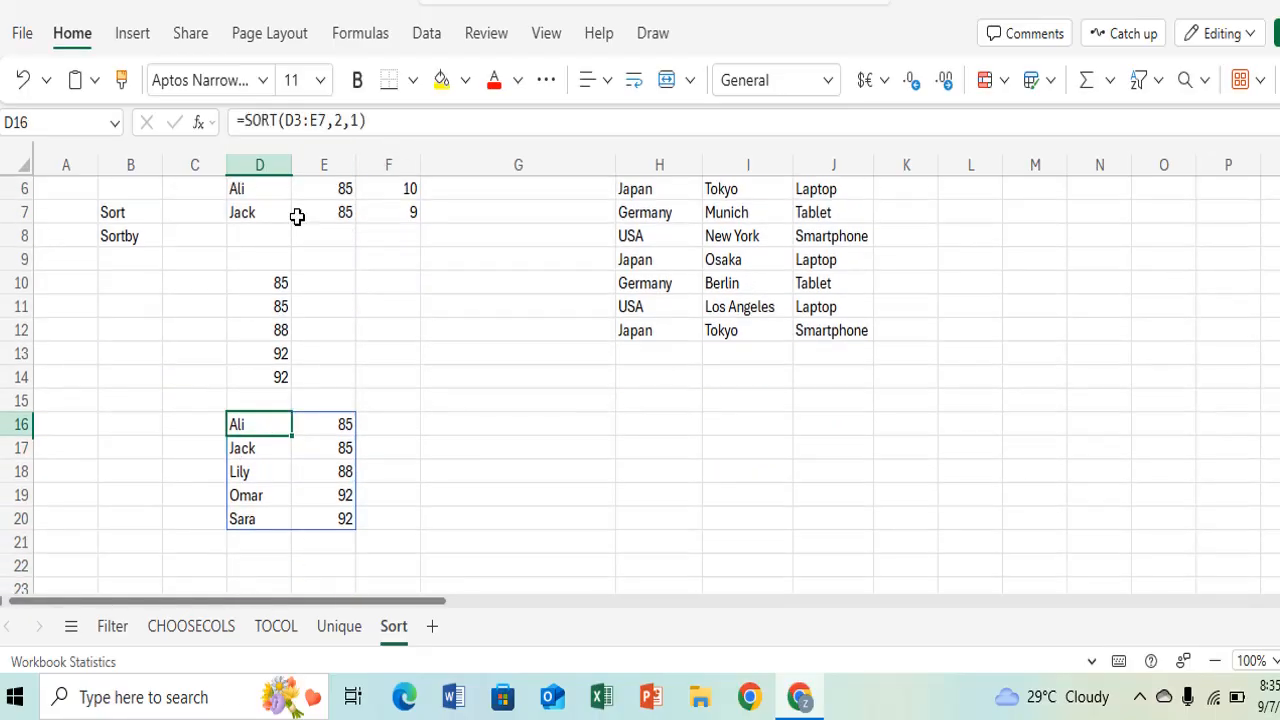
double_click(324, 120)
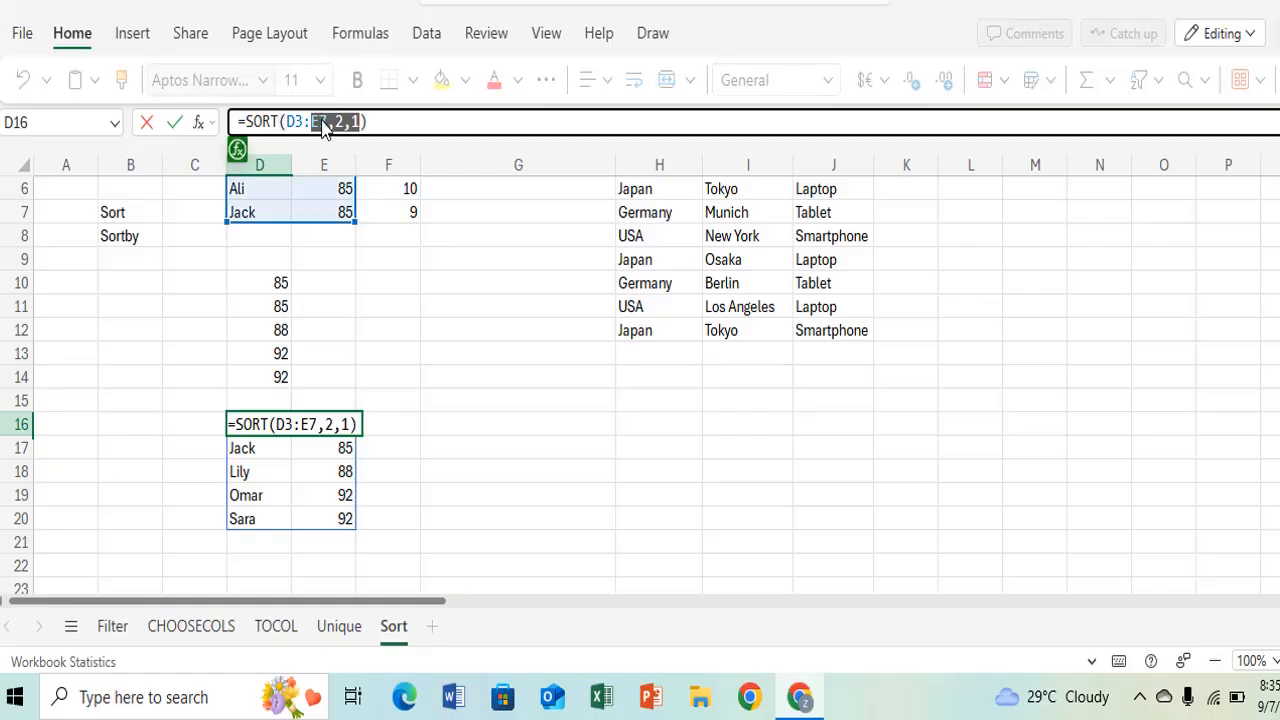
click(324, 121)
key(BackSpace)
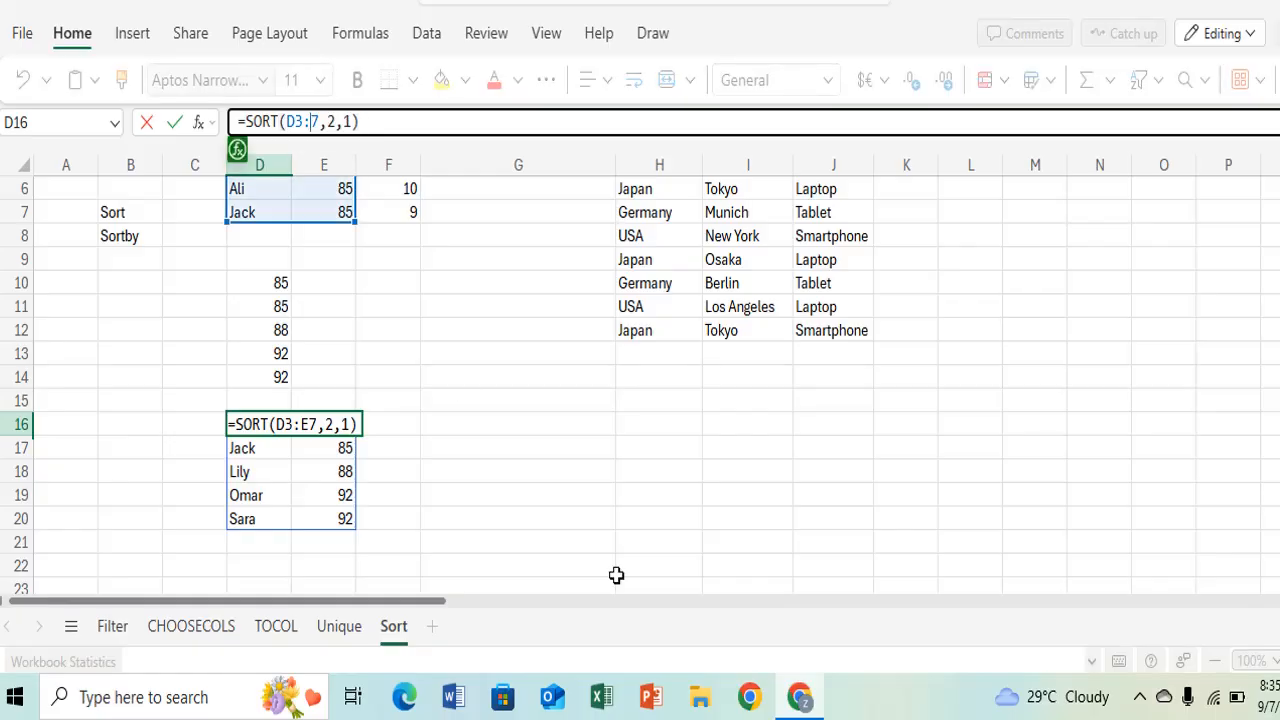
text(F)
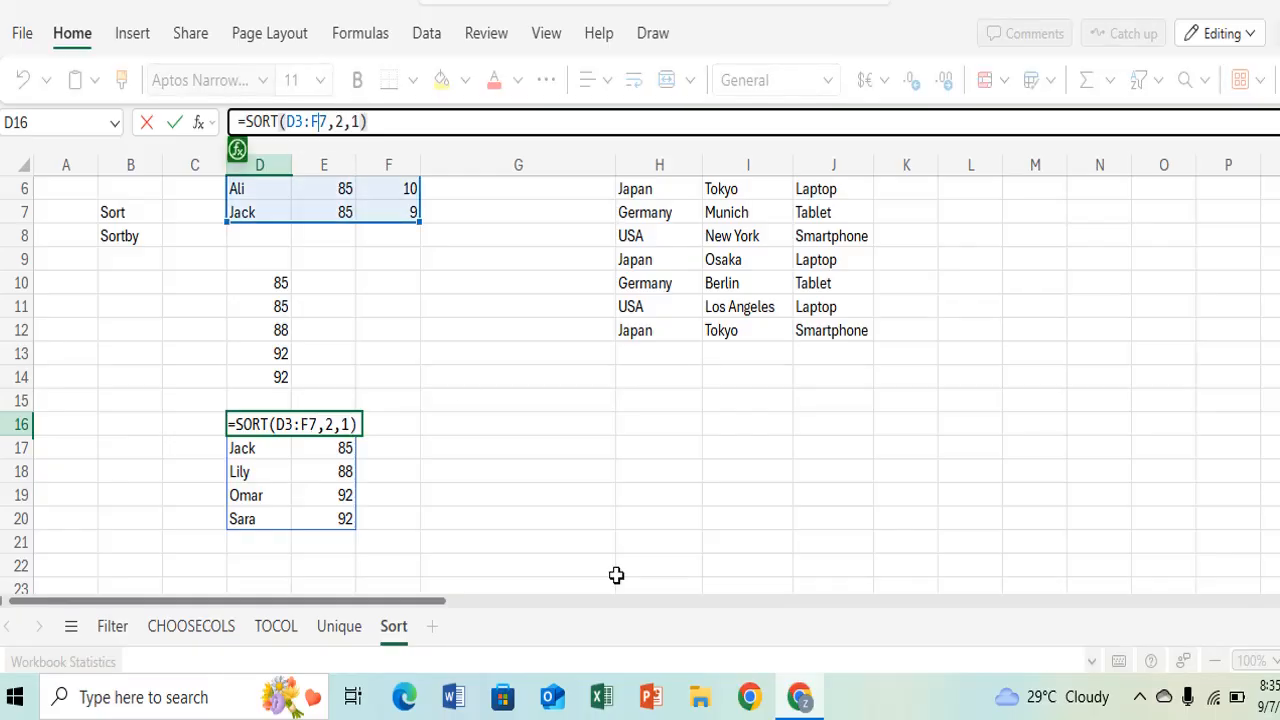
key(Return)
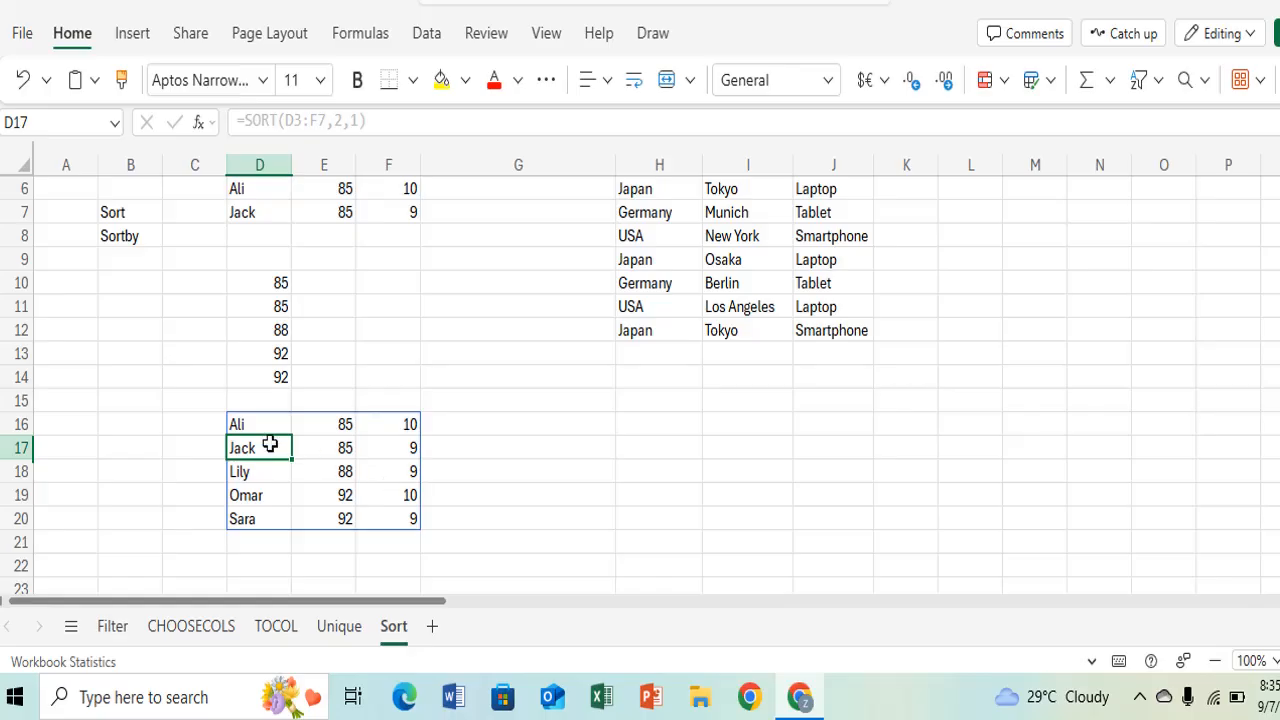
Step: Set the sort index of the SORT formula in D16 to 3 to sort the rows by class
click(265, 424)
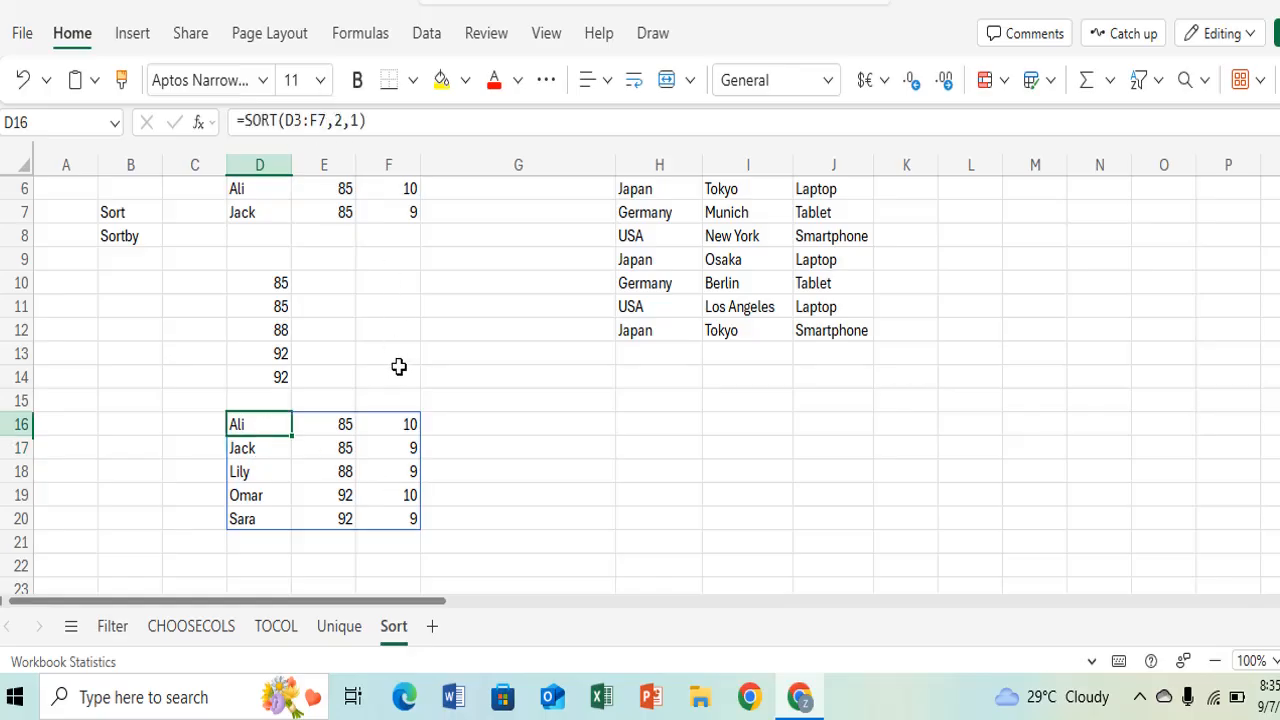
scroll(402, 362, up, 2)
scroll(402, 362, down, 2)
scroll(391, 337, up, 2)
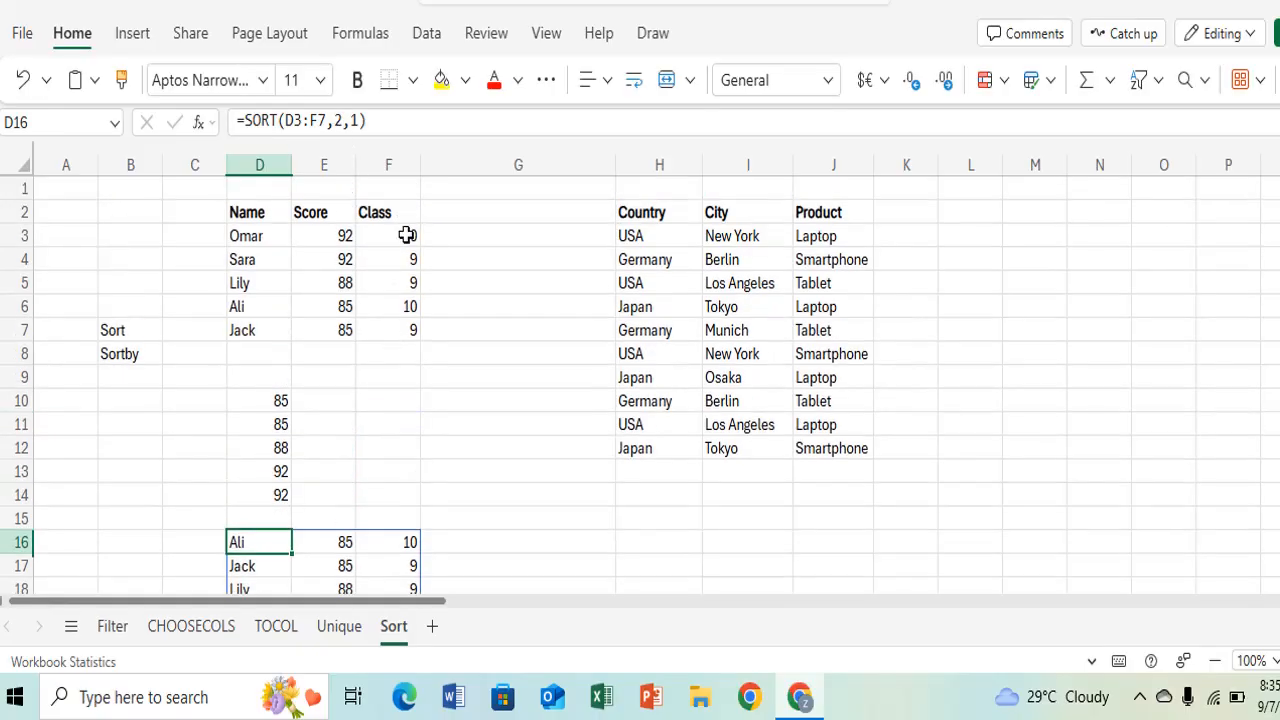
scroll(407, 235, down, 2)
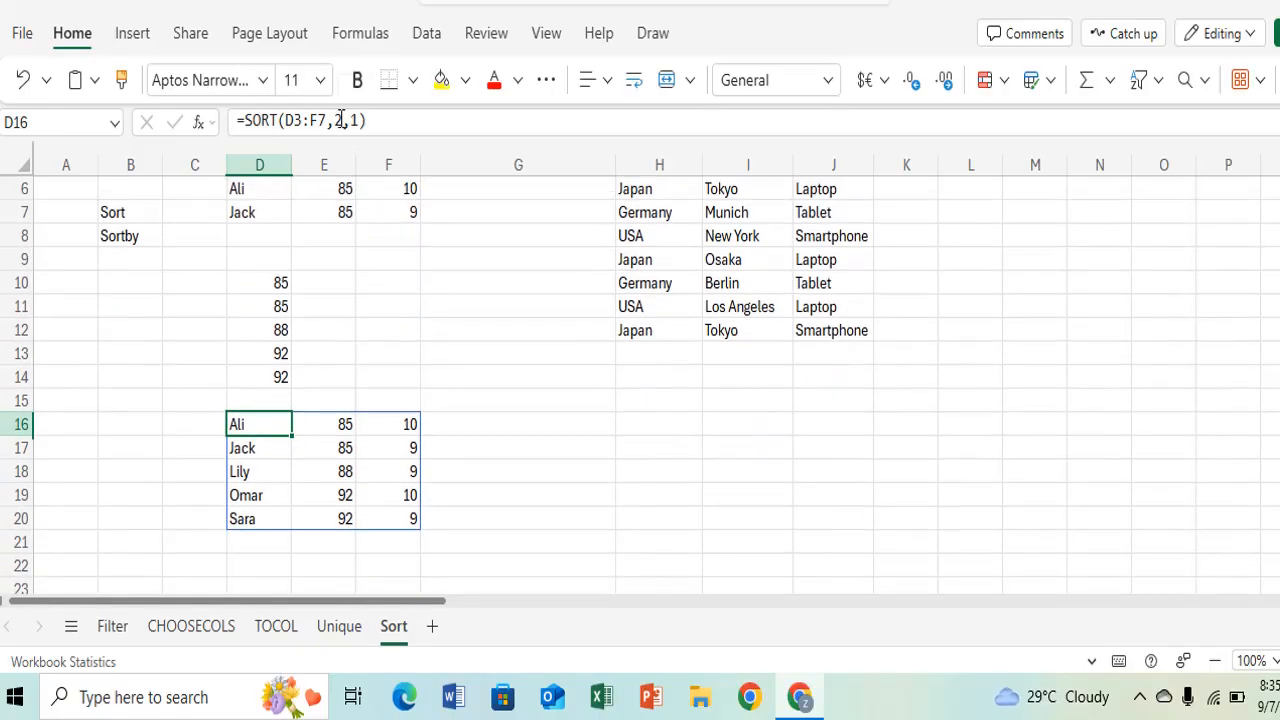
click(341, 119)
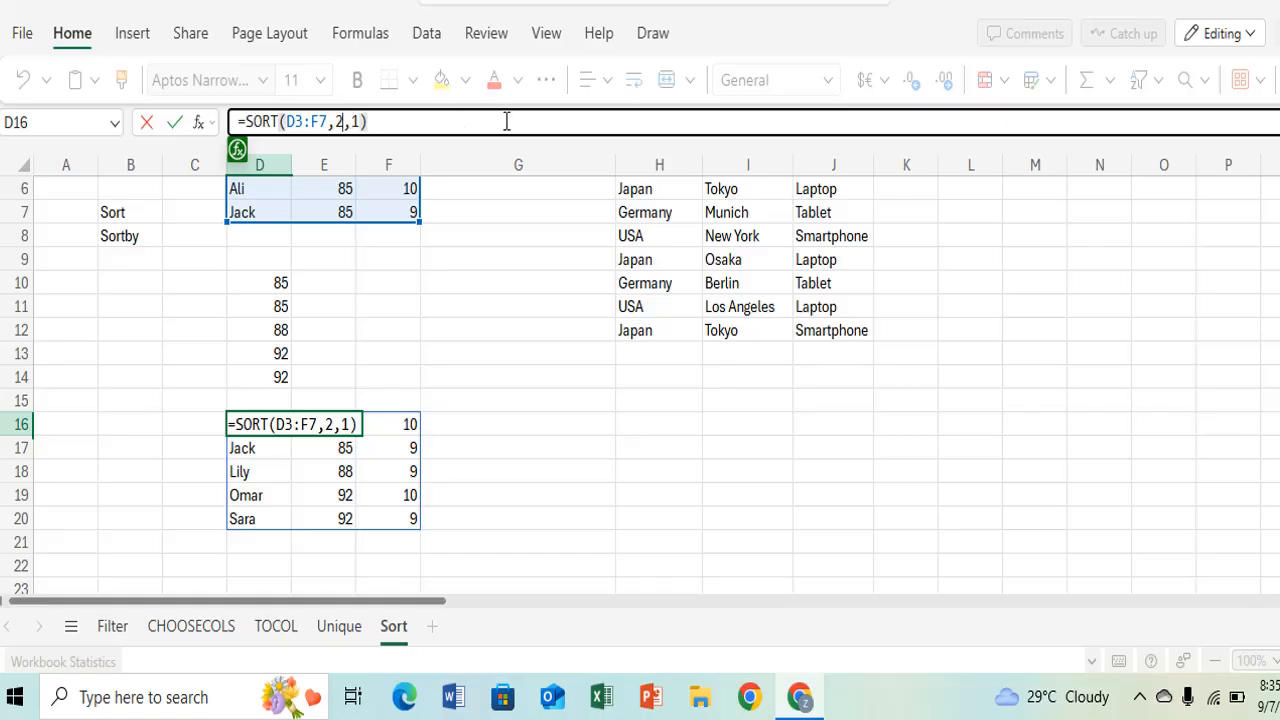
key(BackSpace)
text(3)
key(Return)
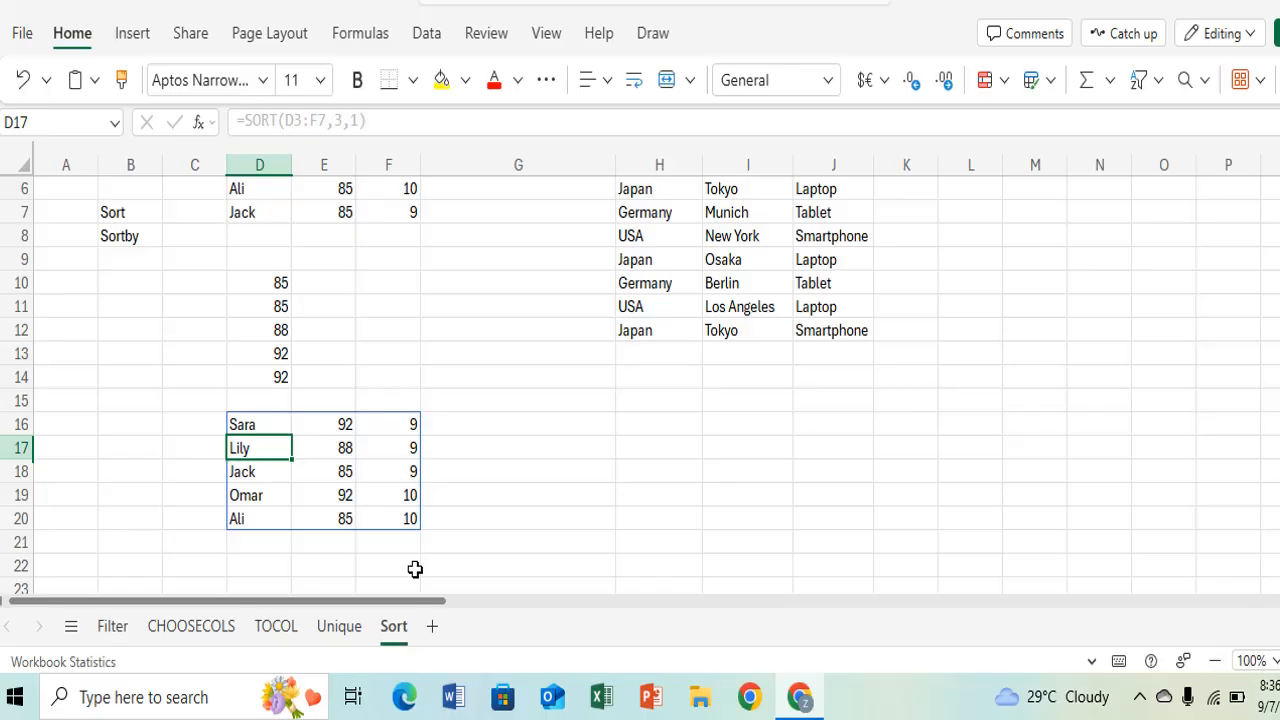
Step: Begin a SORTBY formula in cell H15 for H3:J12, with the country range H3:H12 in ascending order as first sort key
click(689, 400)
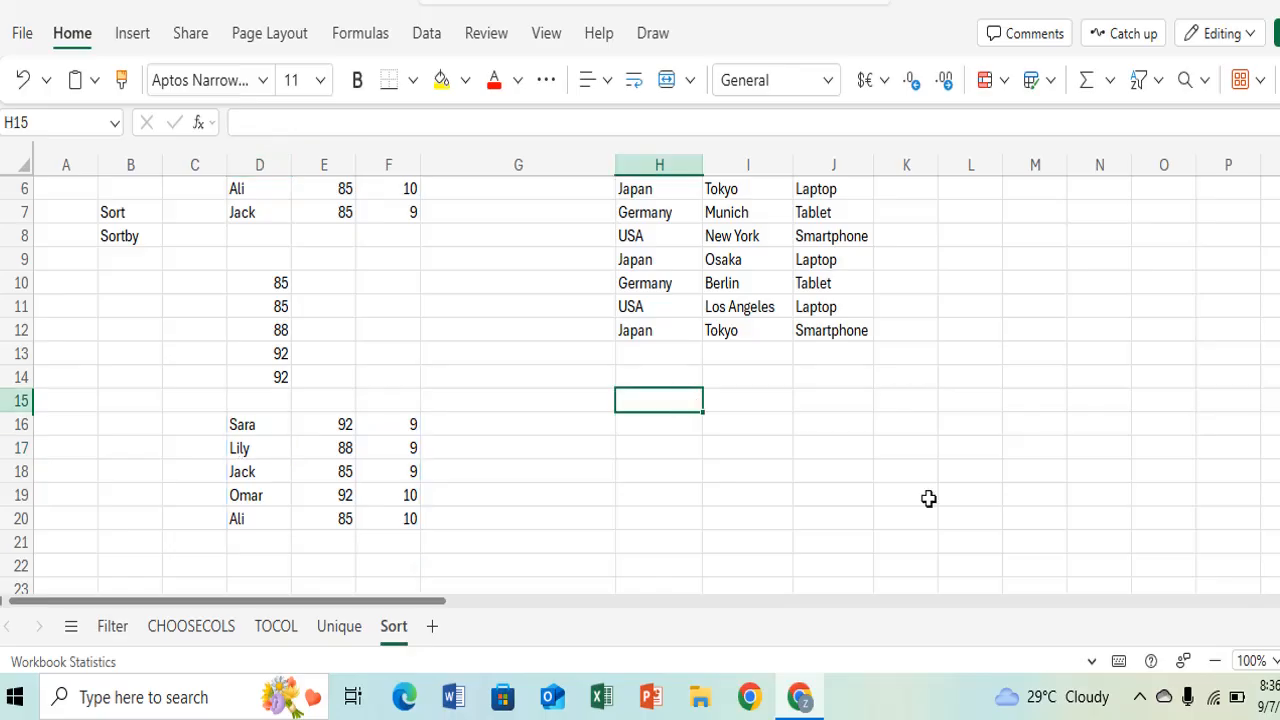
scroll(926, 497, up, 2)
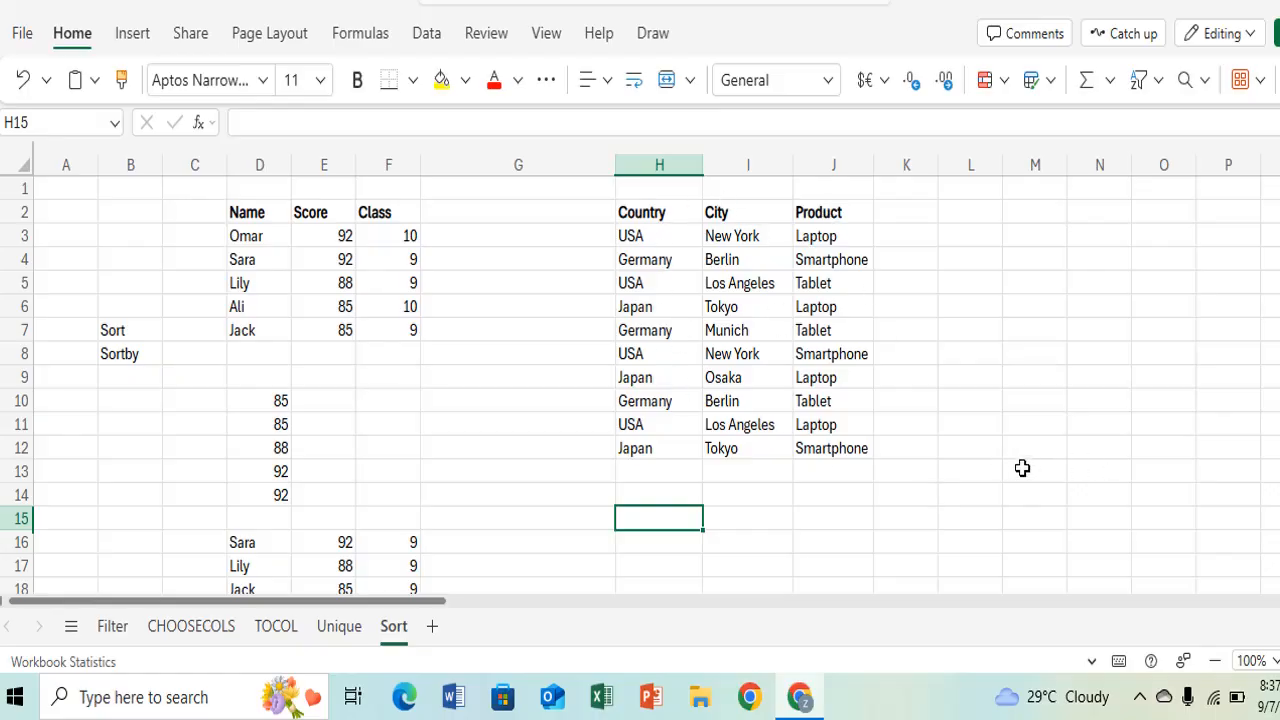
text(=SORT)
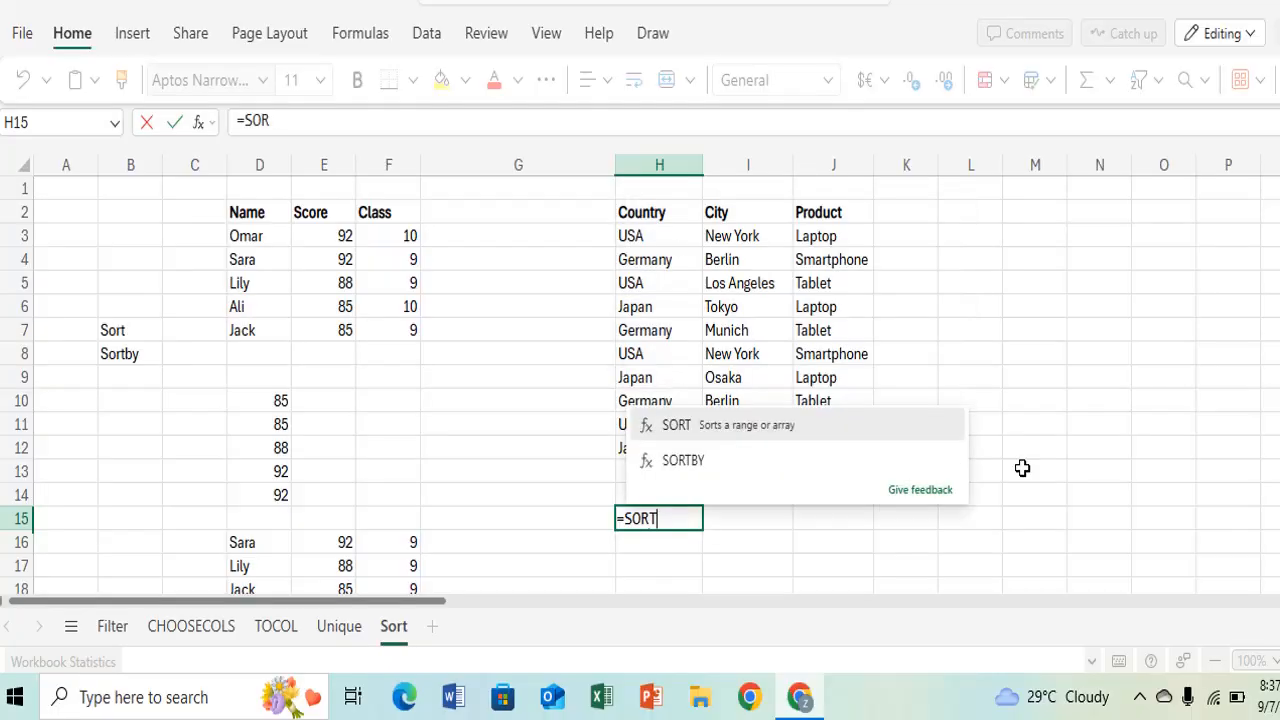
text(BY()
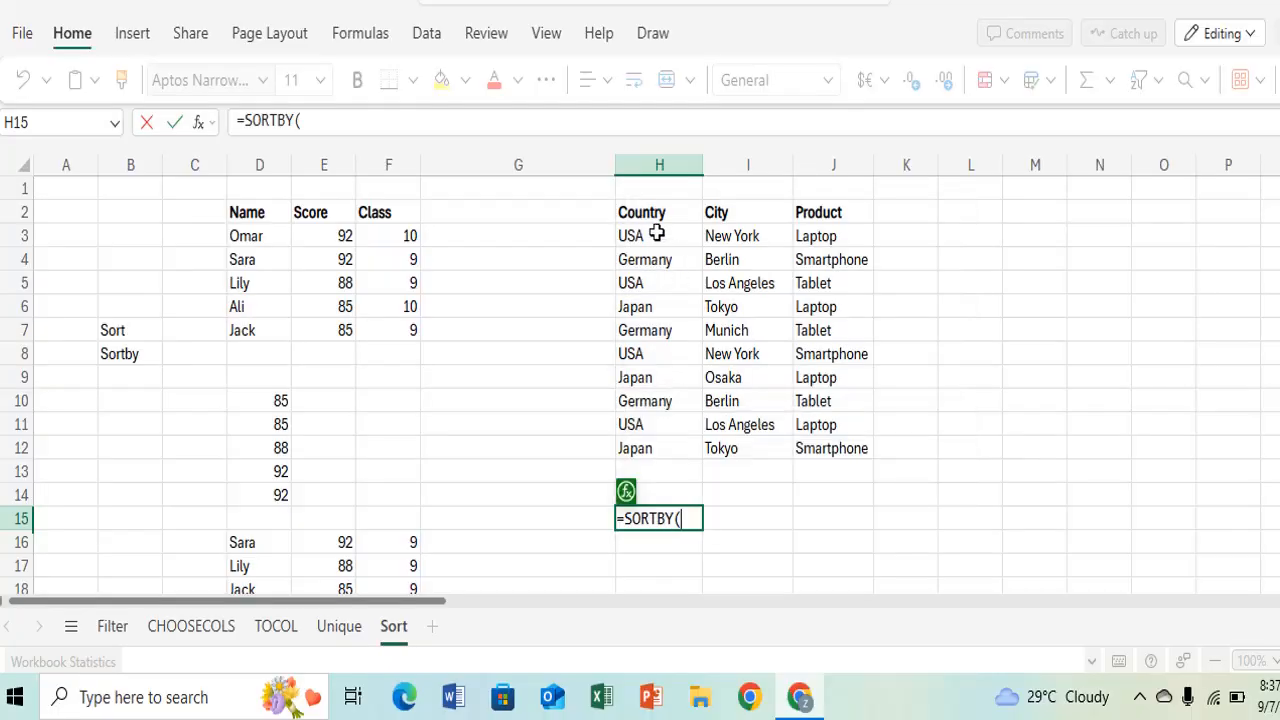
drag(656, 233, 829, 449)
text(,)
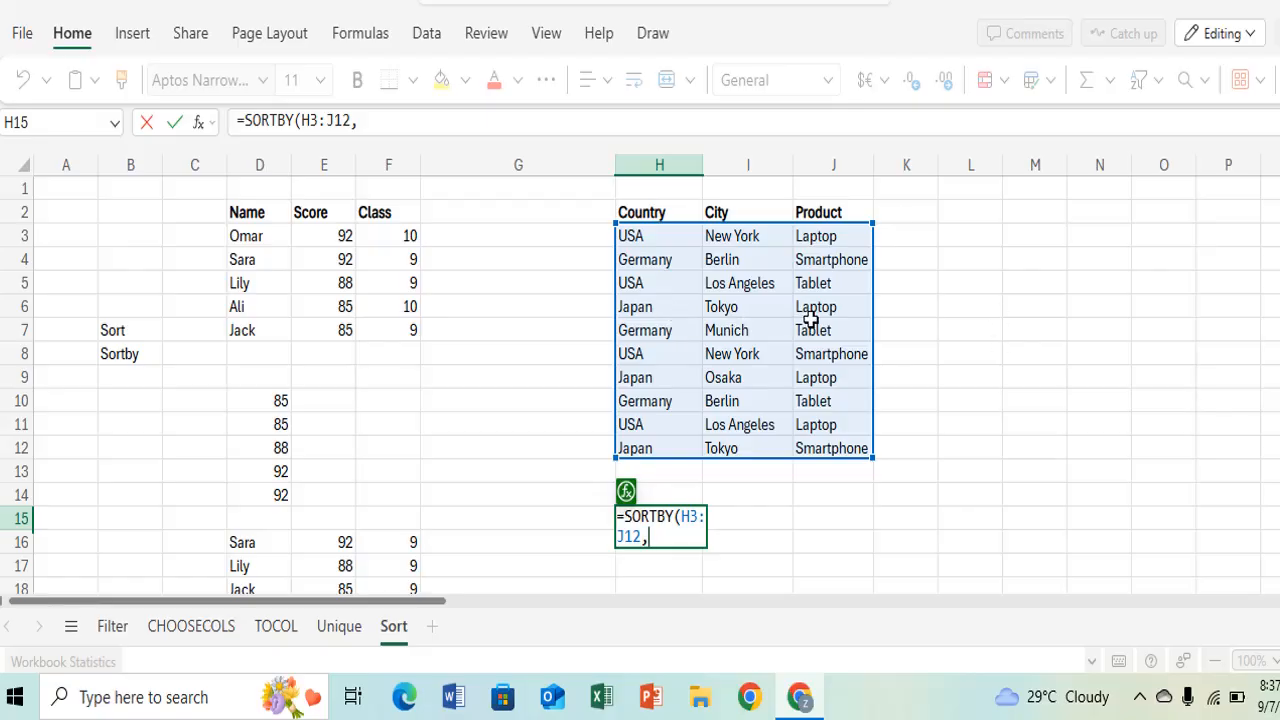
drag(668, 236, 670, 440)
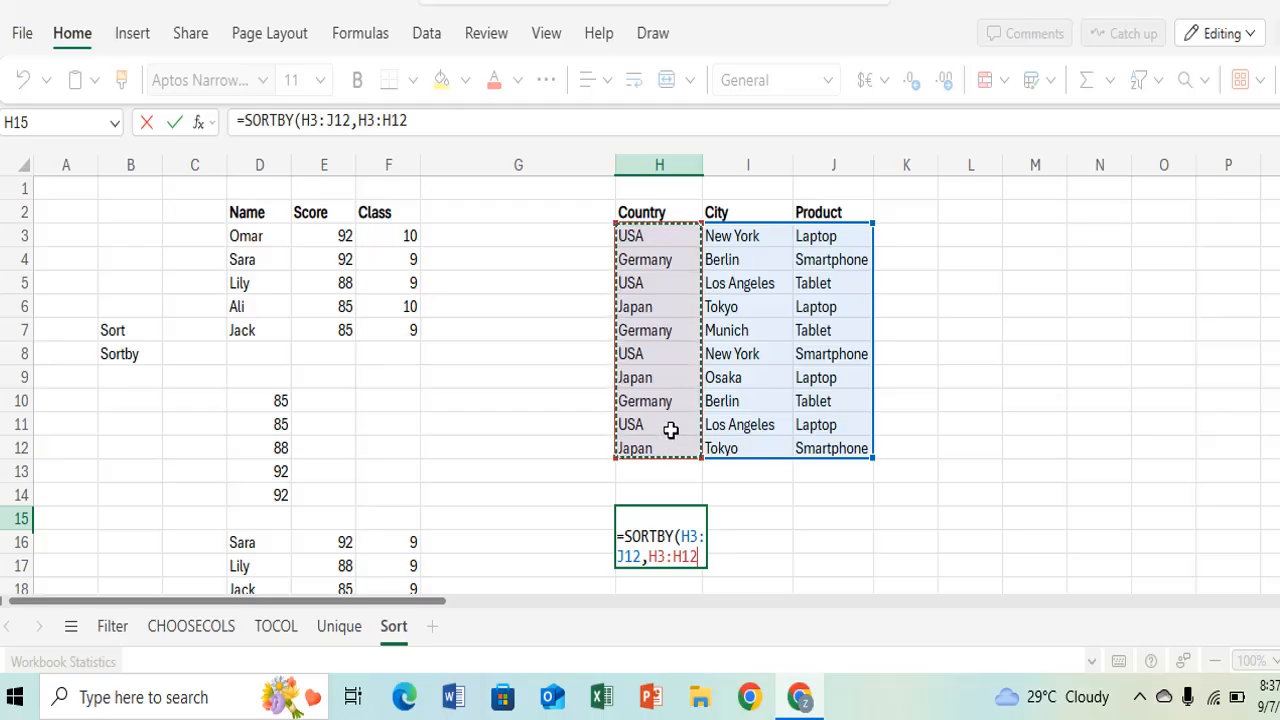
text(,)
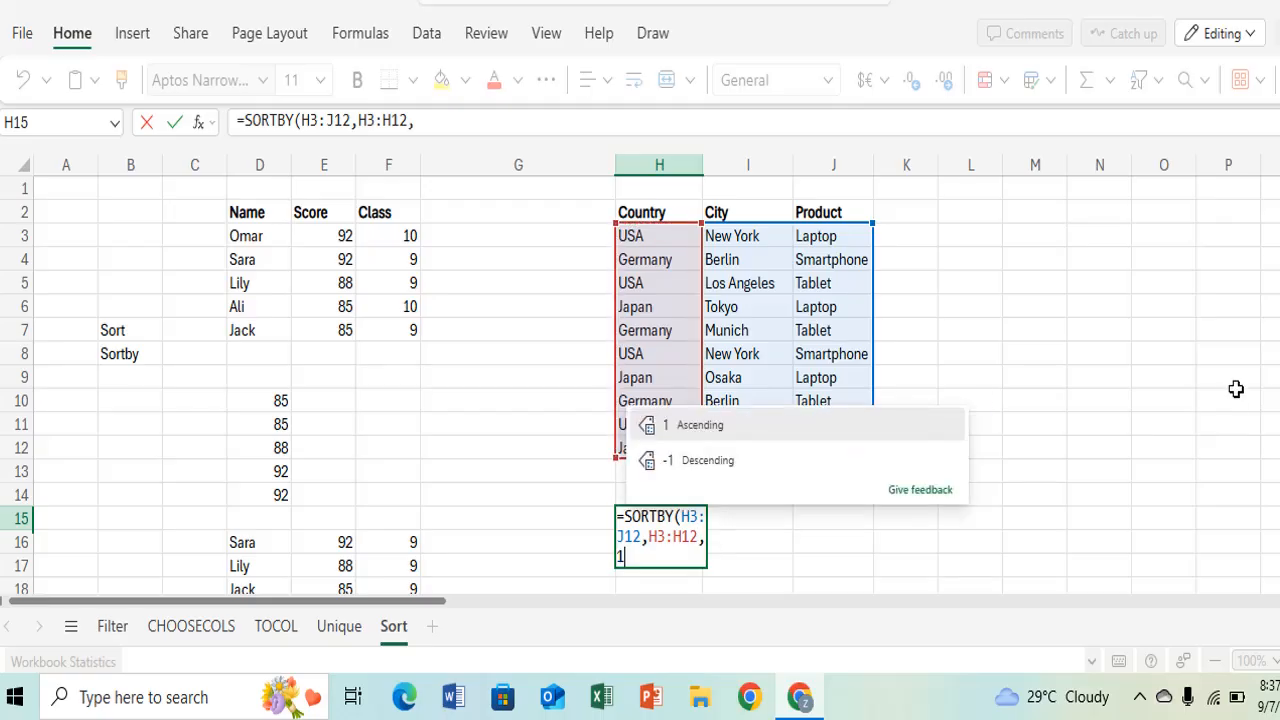
text(1,)
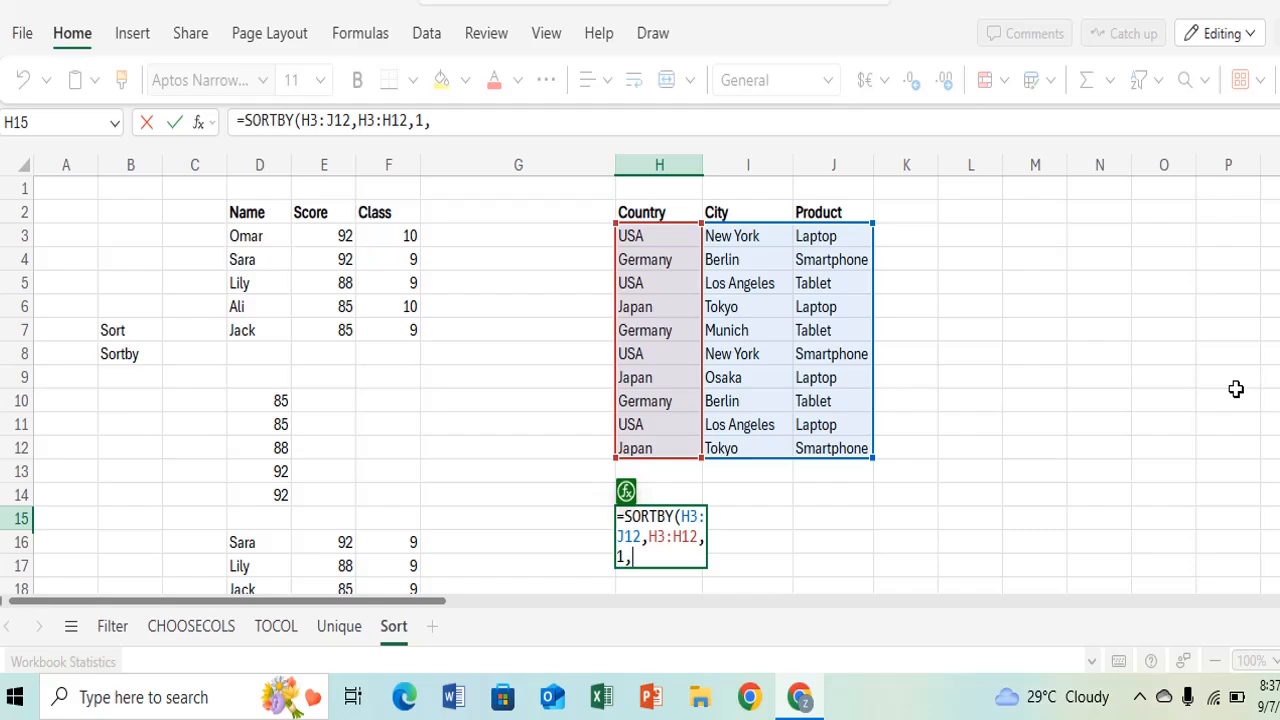
Step: Complete the SORTBY formula with city range I3:I12 ascending (1) and product range J3:J12 descending (-1), and check the sorted table
drag(734, 234, 732, 447)
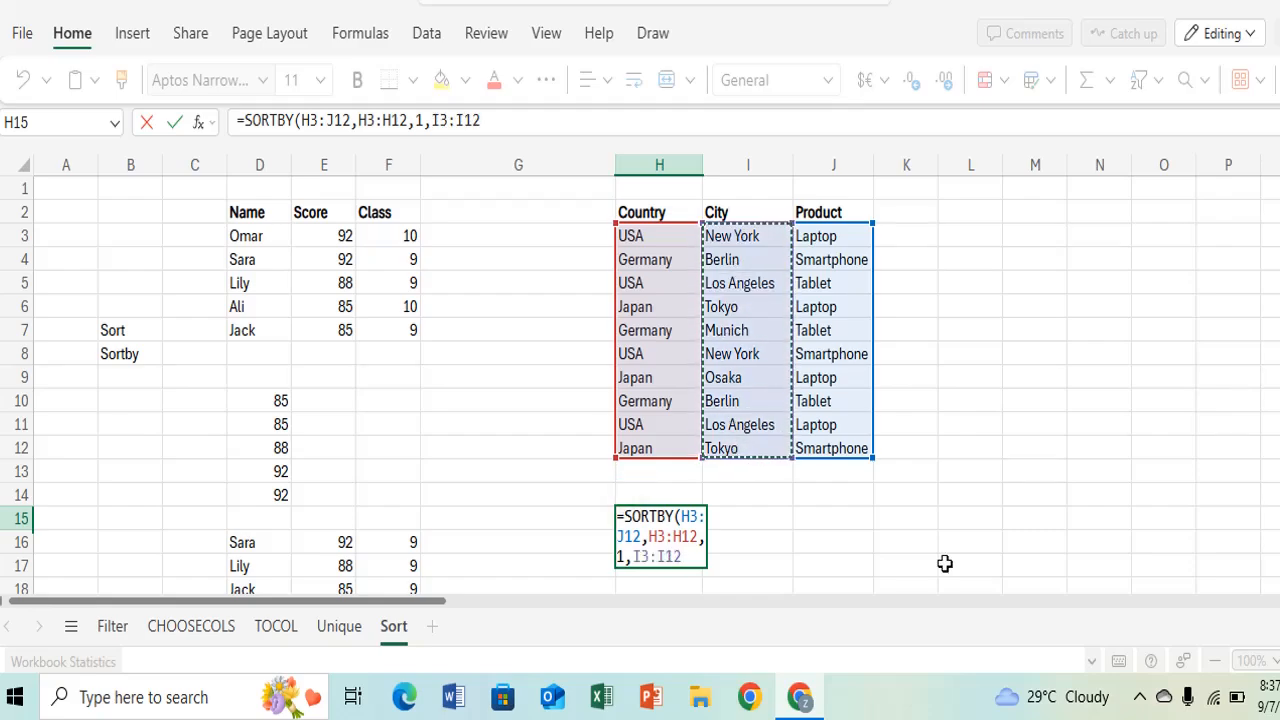
text(,)
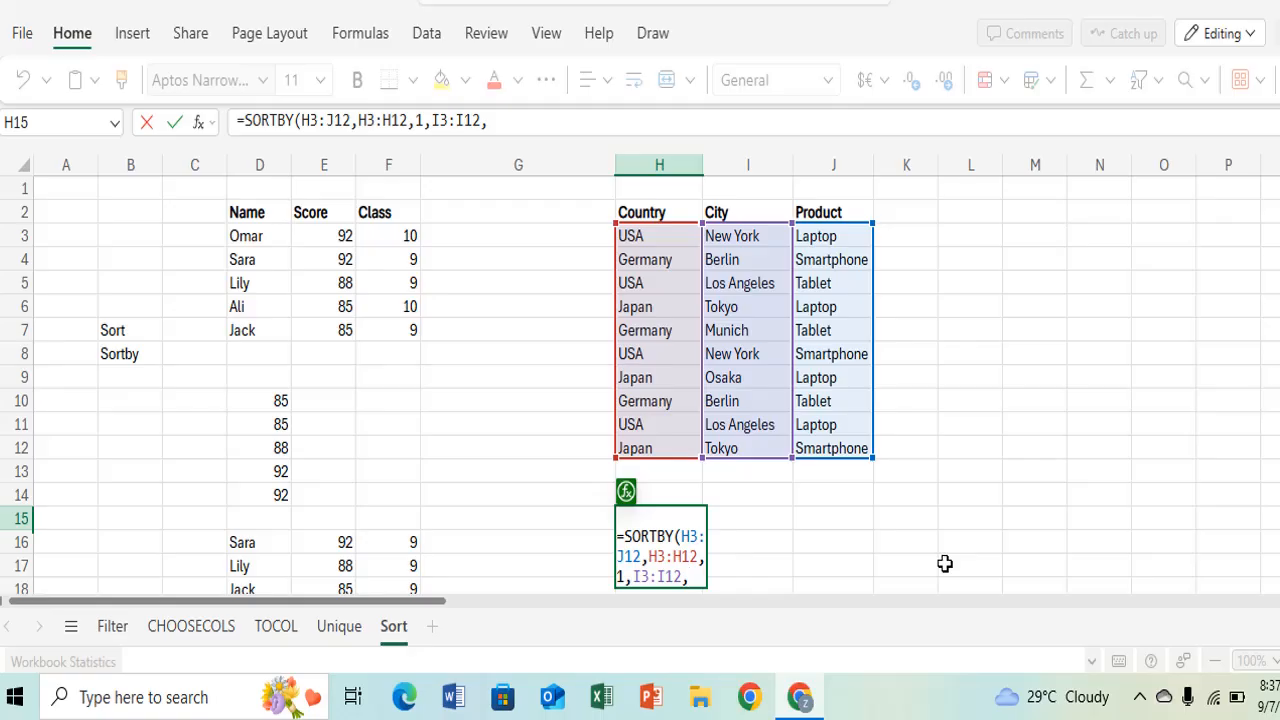
text(1,)
drag(816, 236, 843, 443)
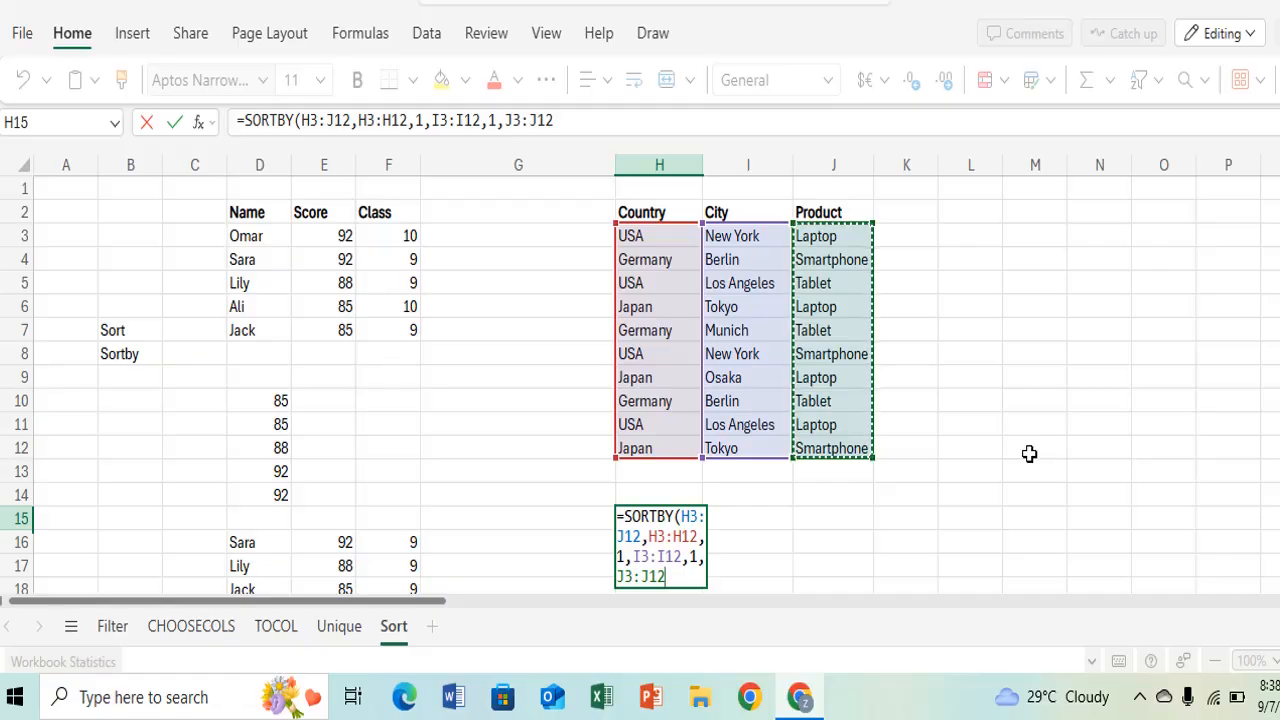
text(,-1)
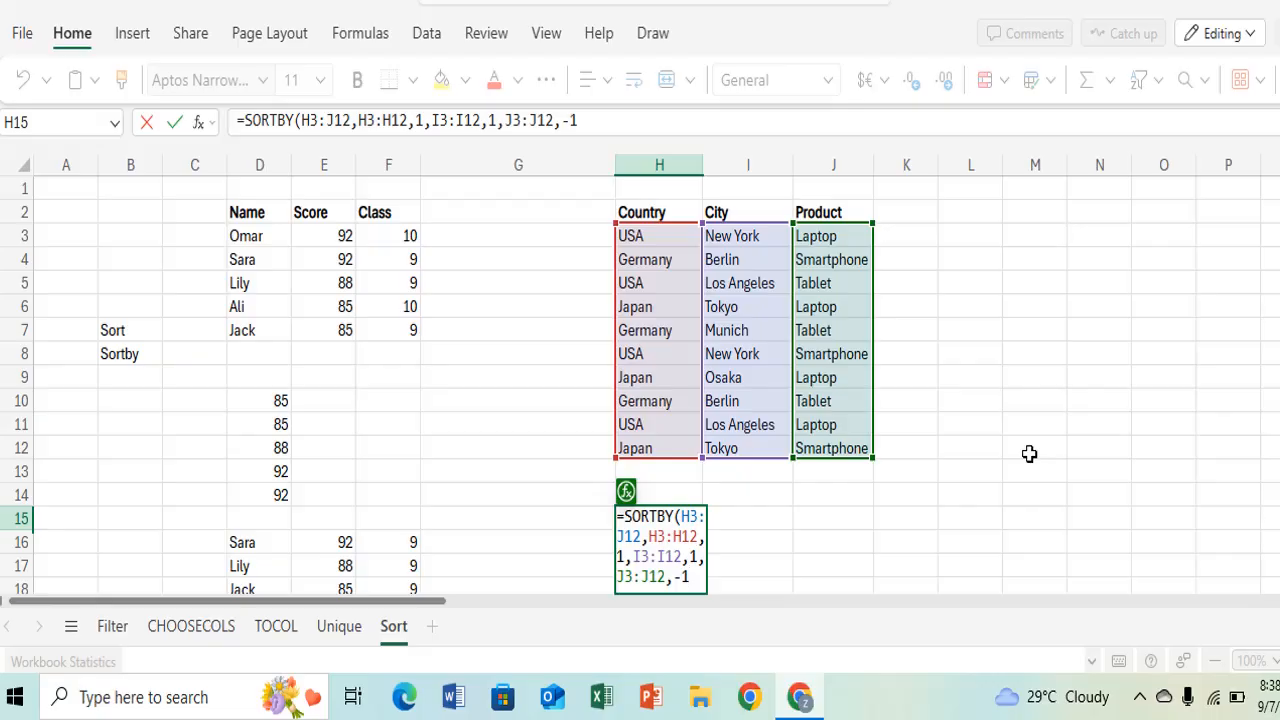
text())
key(Return)
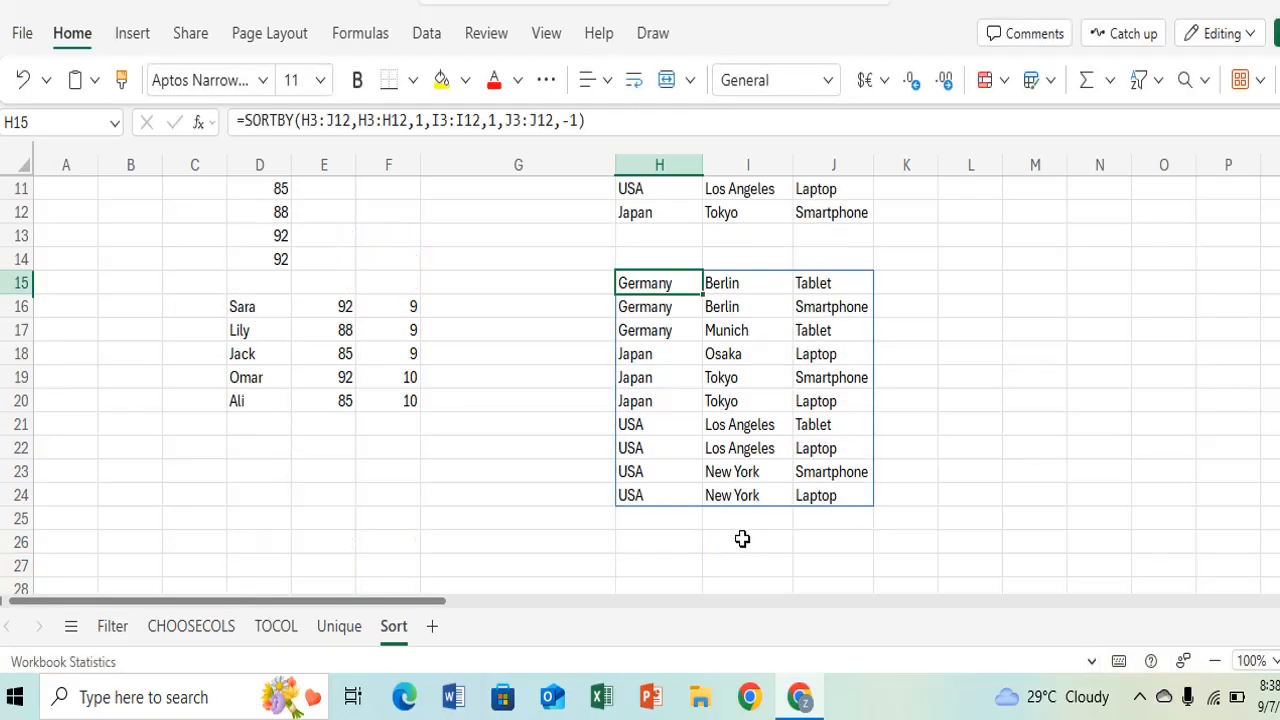
scroll(664, 424, up, 2)
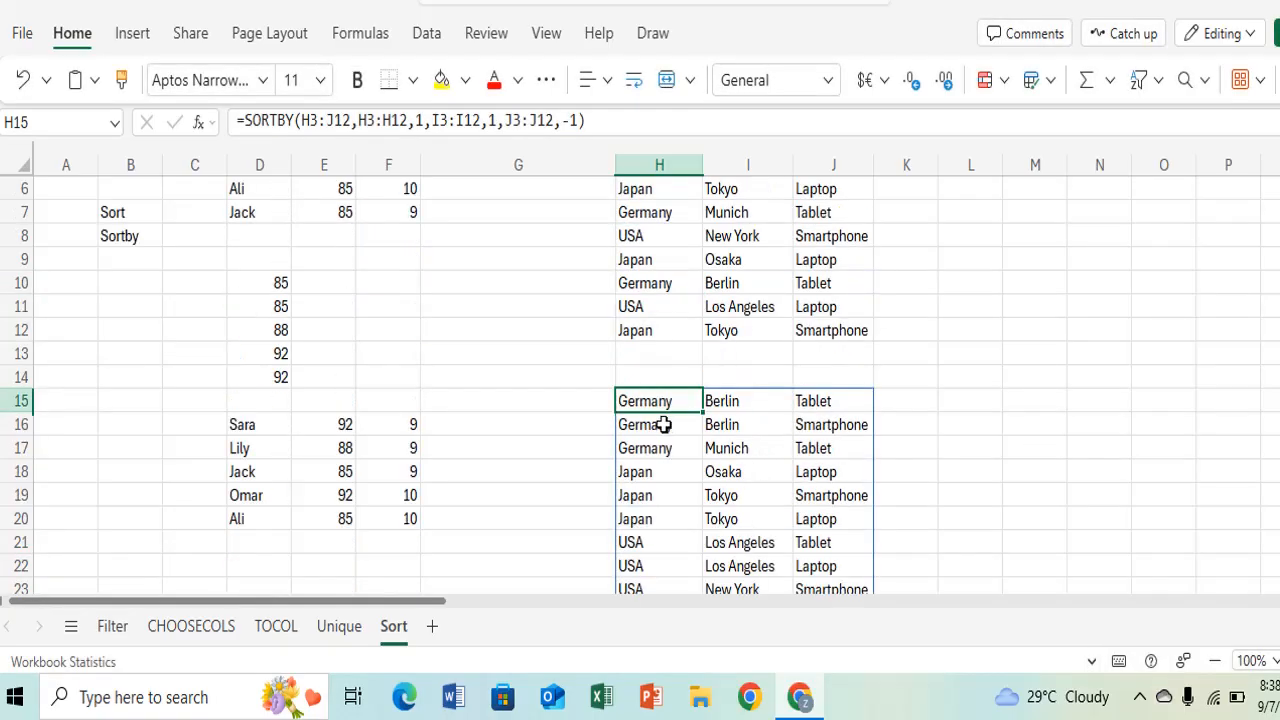
scroll(664, 424, down, 2)
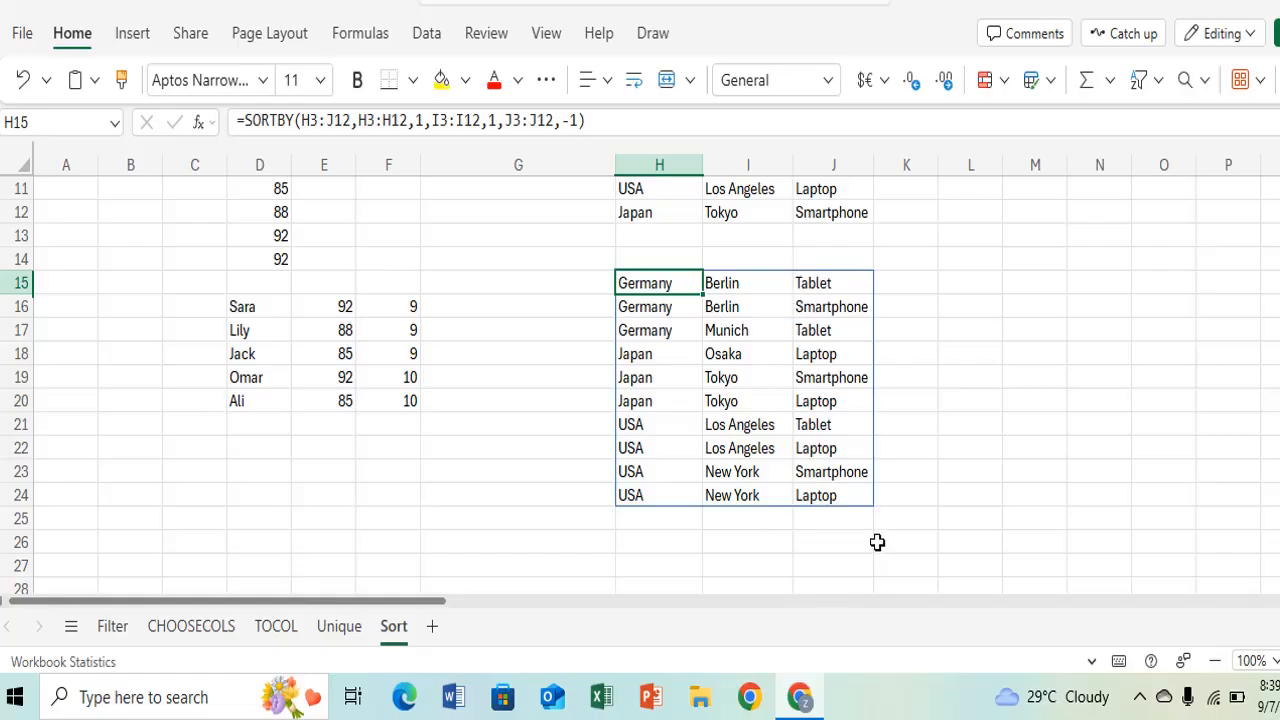
scroll(877, 542, up, 4)
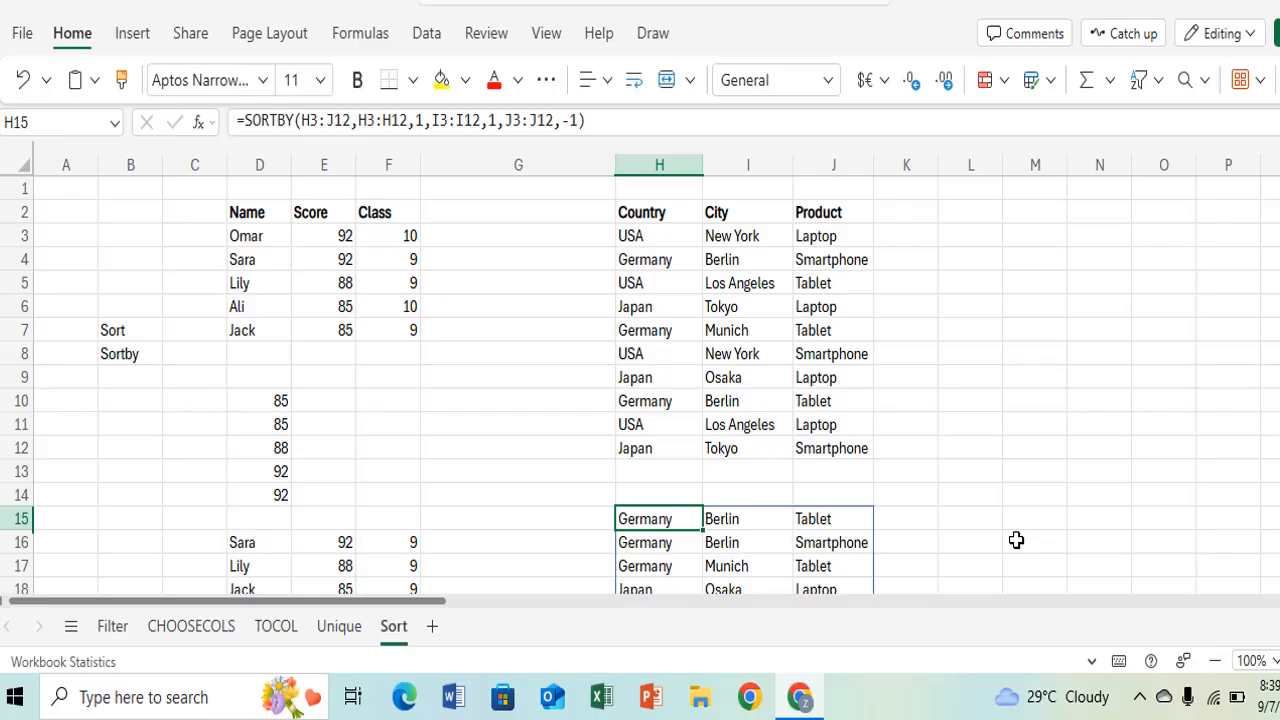